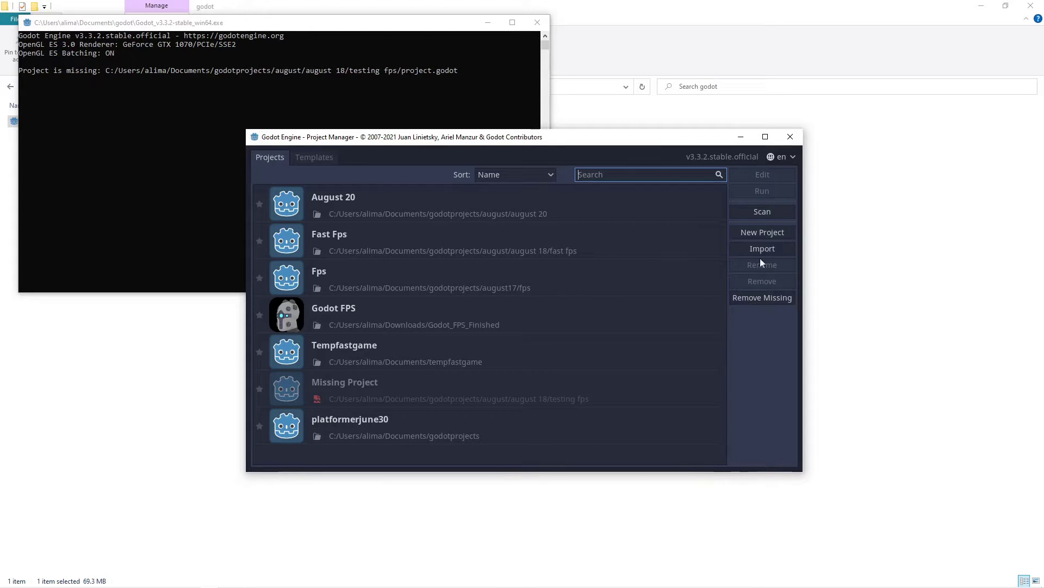
Create a new project named settingUpFps in its own new folder and open it for editing
left_click(774, 233)
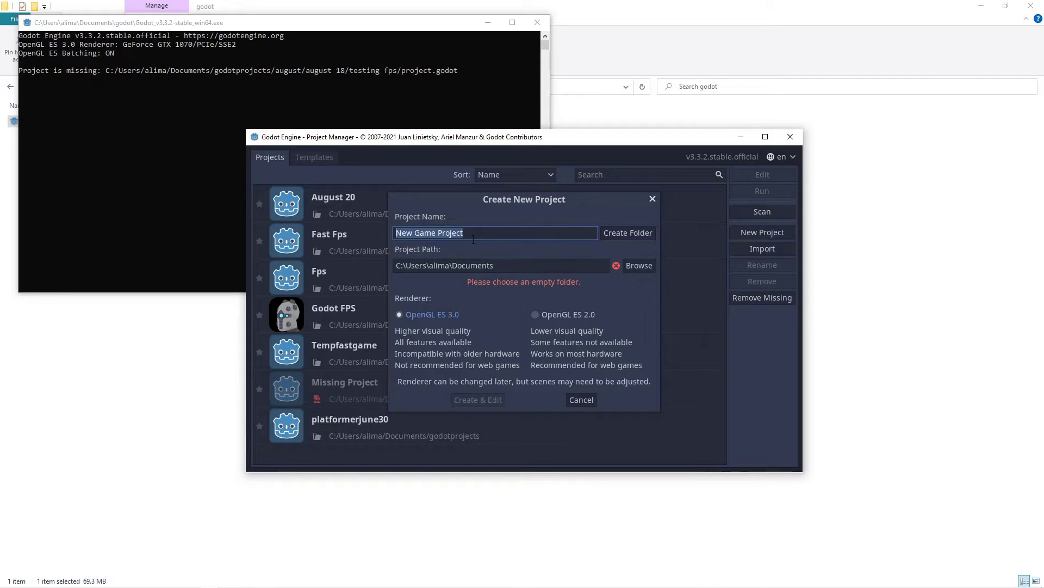
type("se")
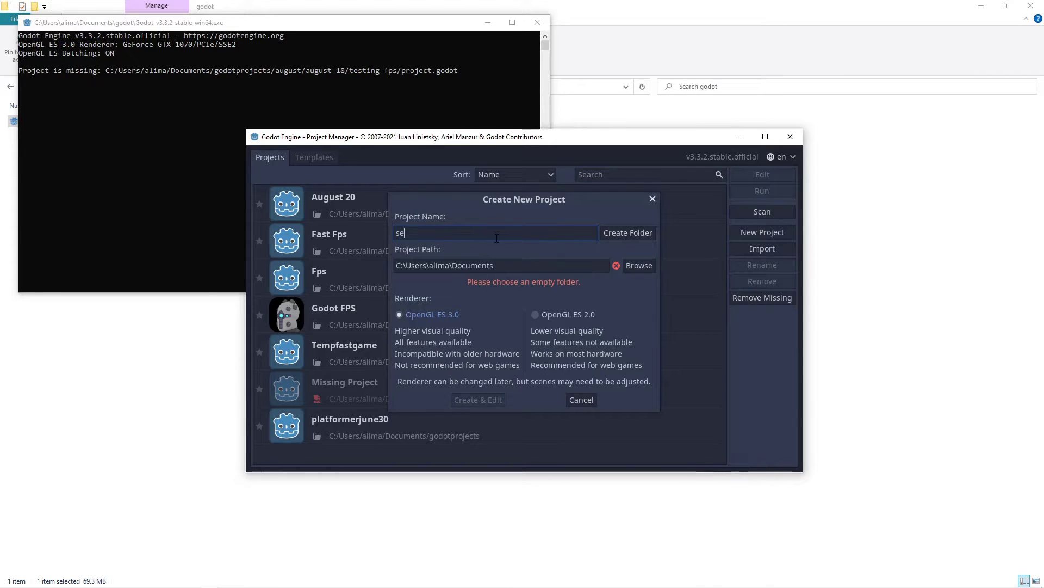
type("ttingUpFps")
left_click(615, 238)
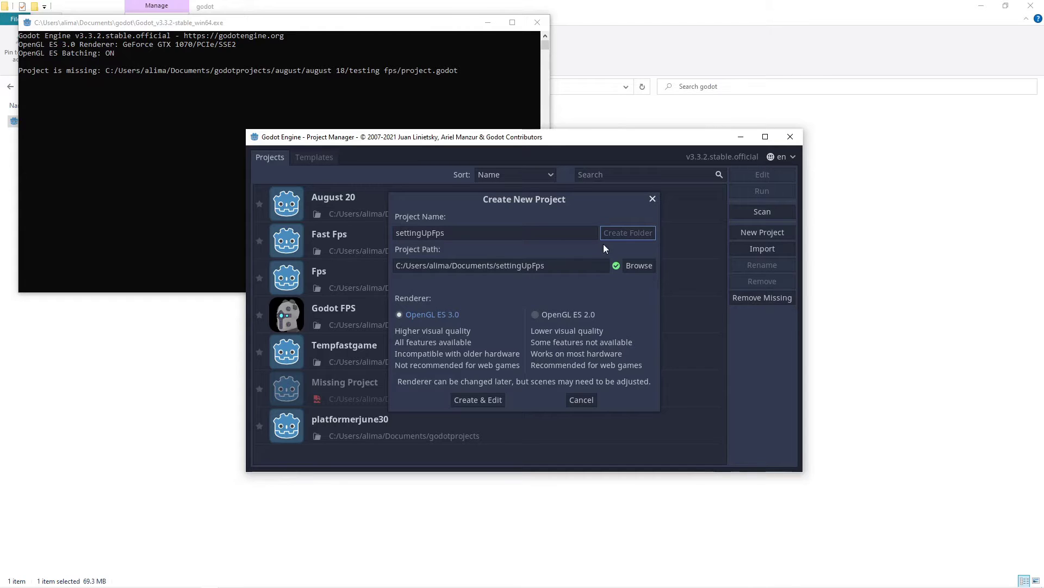
left_click(489, 400)
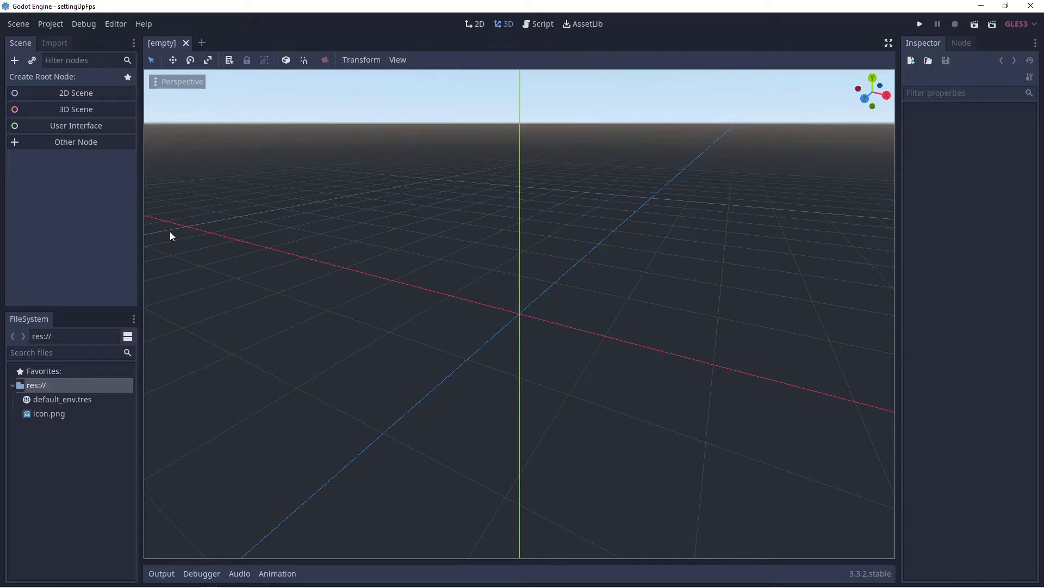
Create a 3D scene root node and rename it World
left_click(101, 111)
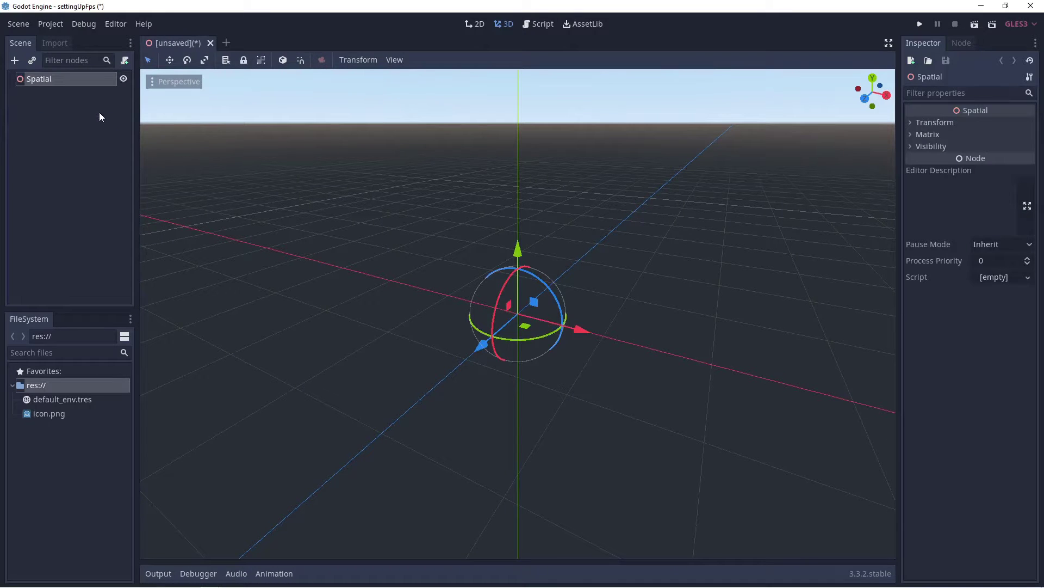
double_click(48, 79)
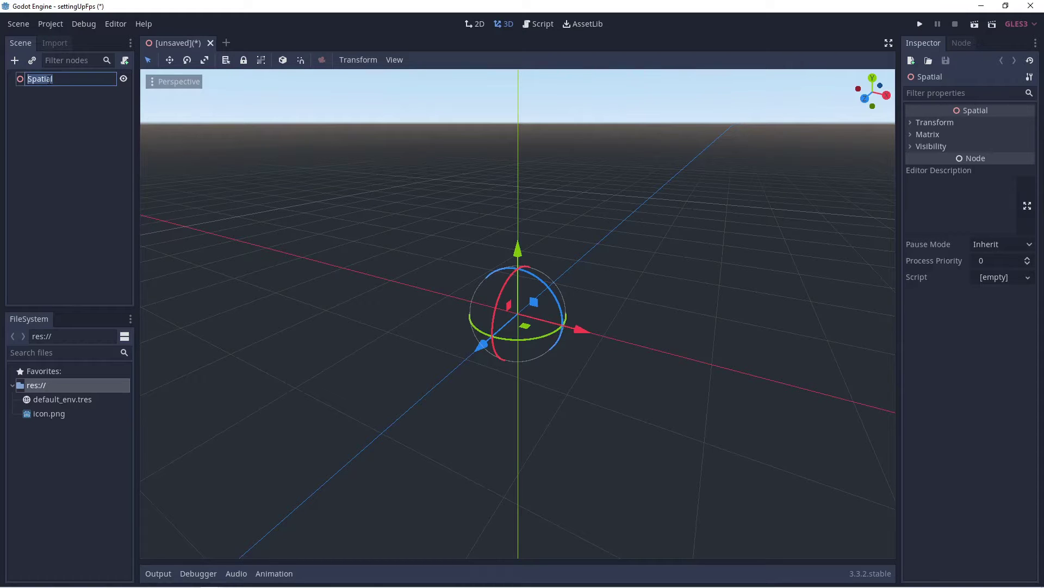
type("World")
key("Return")
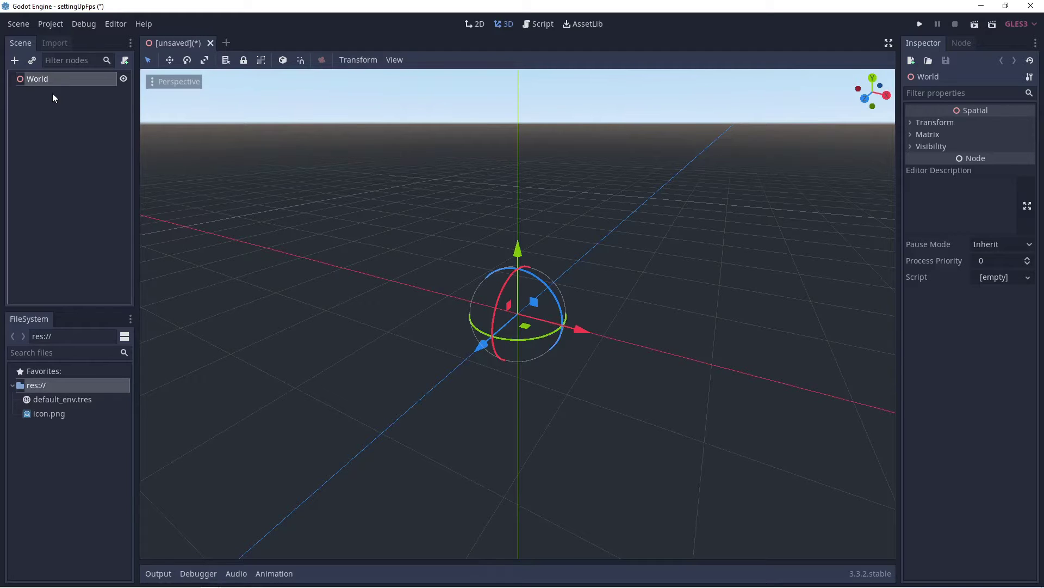
Add a MeshInstance node as a child of the World node
right_click(72, 84)
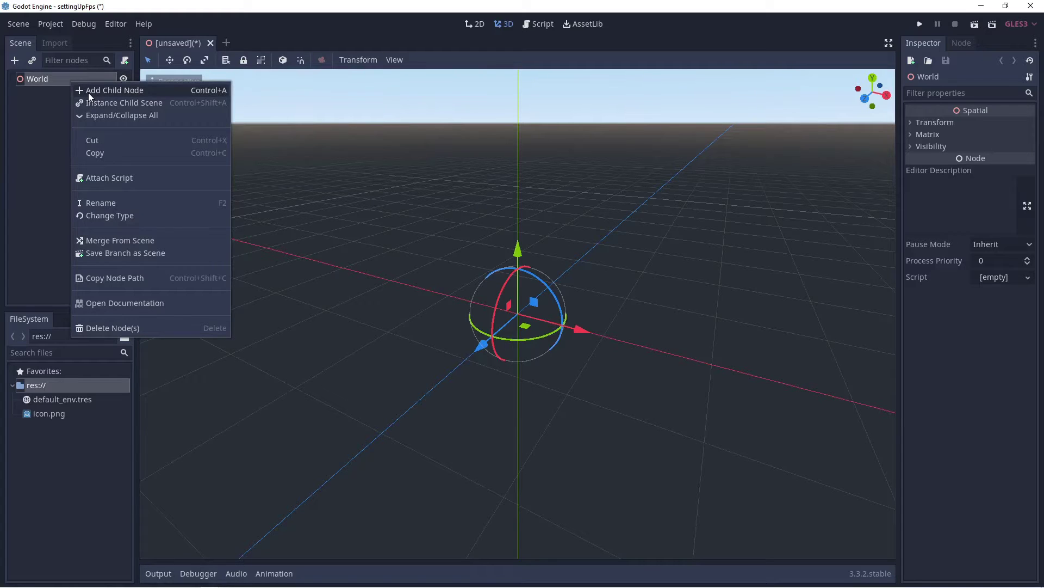
left_click(88, 93)
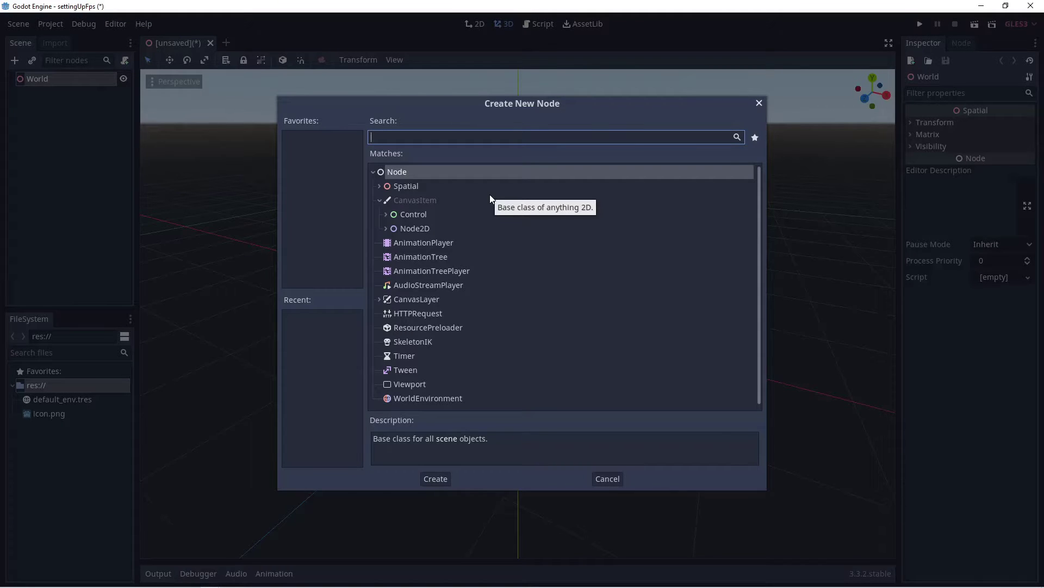
type("mes")
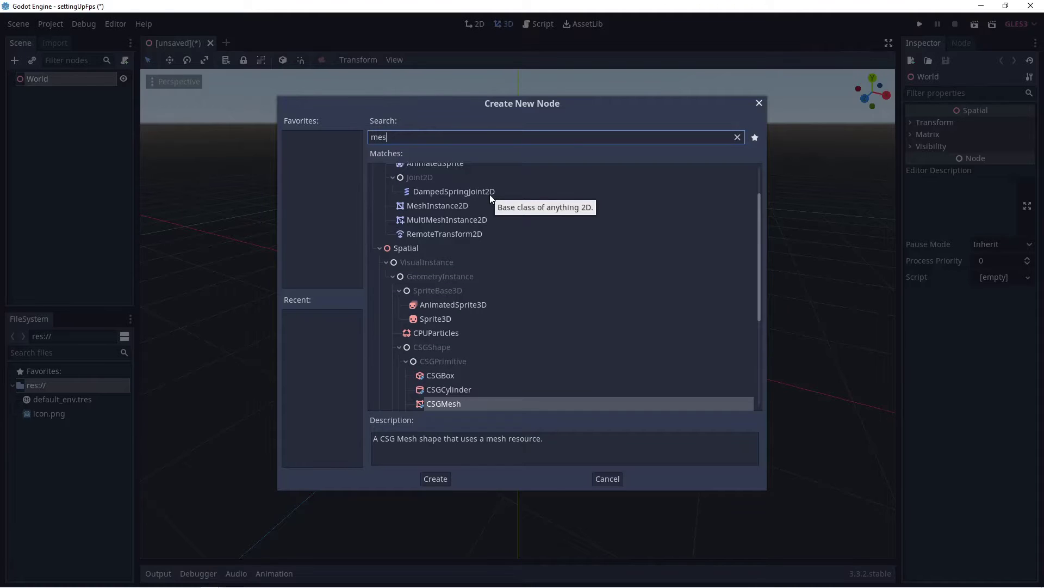
type("h")
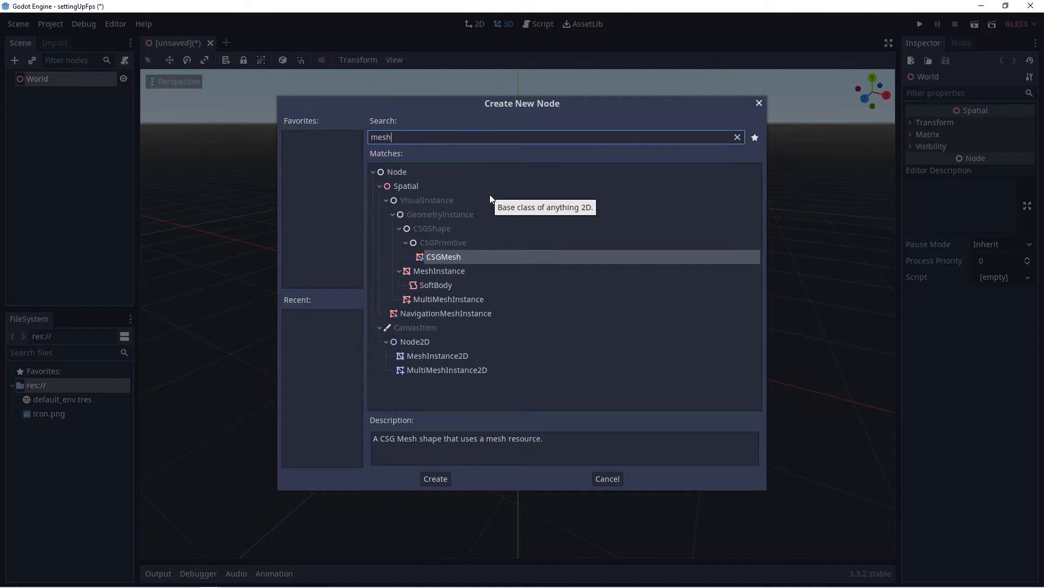
left_click(471, 272)
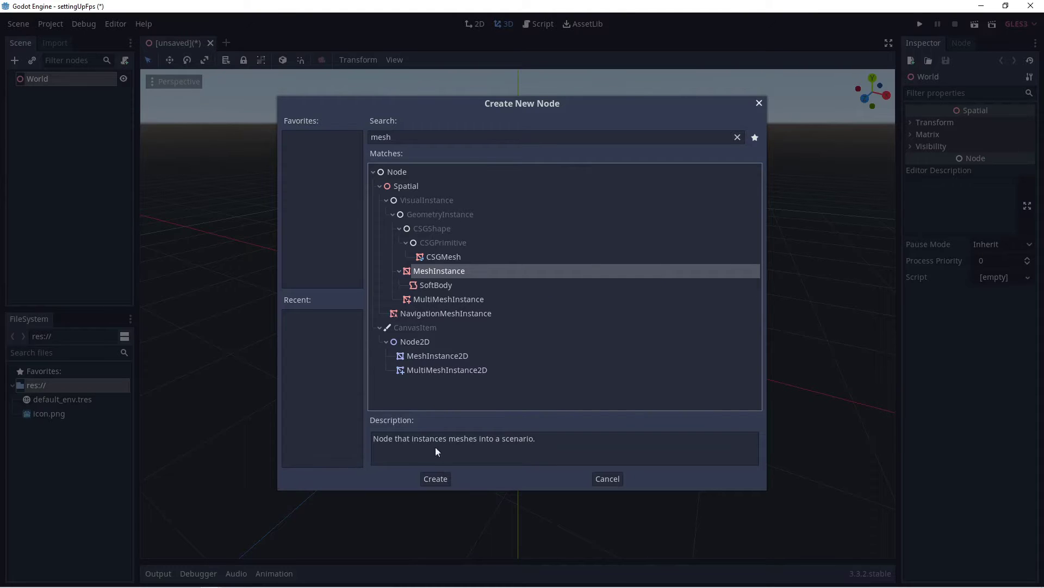
left_click(429, 480)
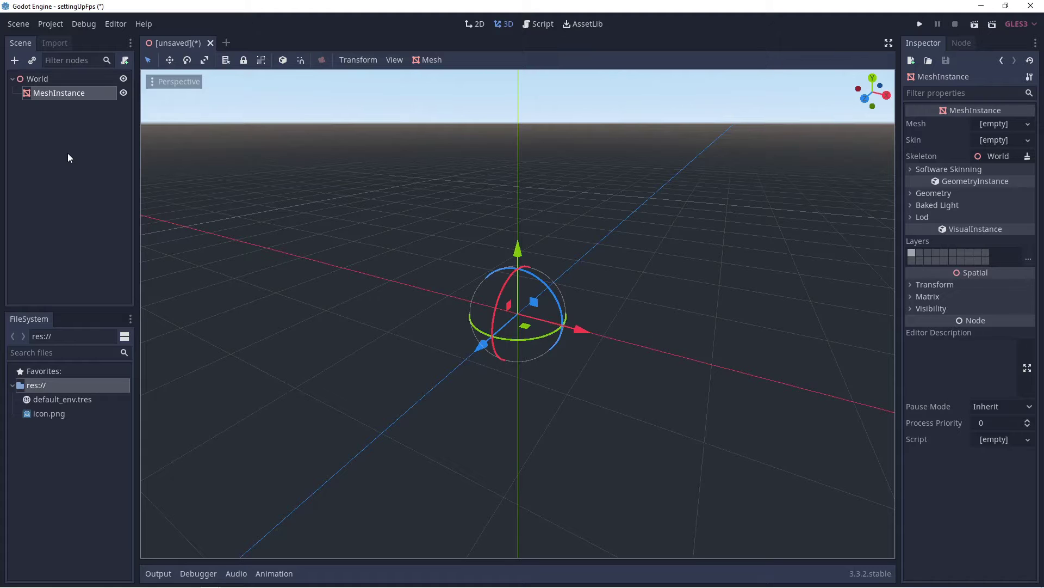
Add a StaticBody node as a child of the MeshInstance
right_click(61, 93)
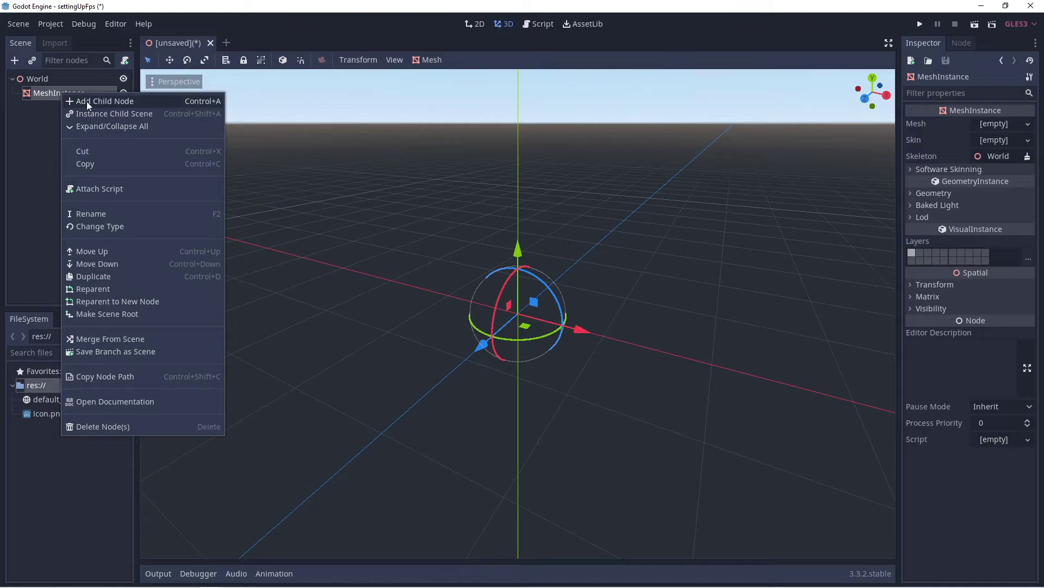
left_click(86, 101)
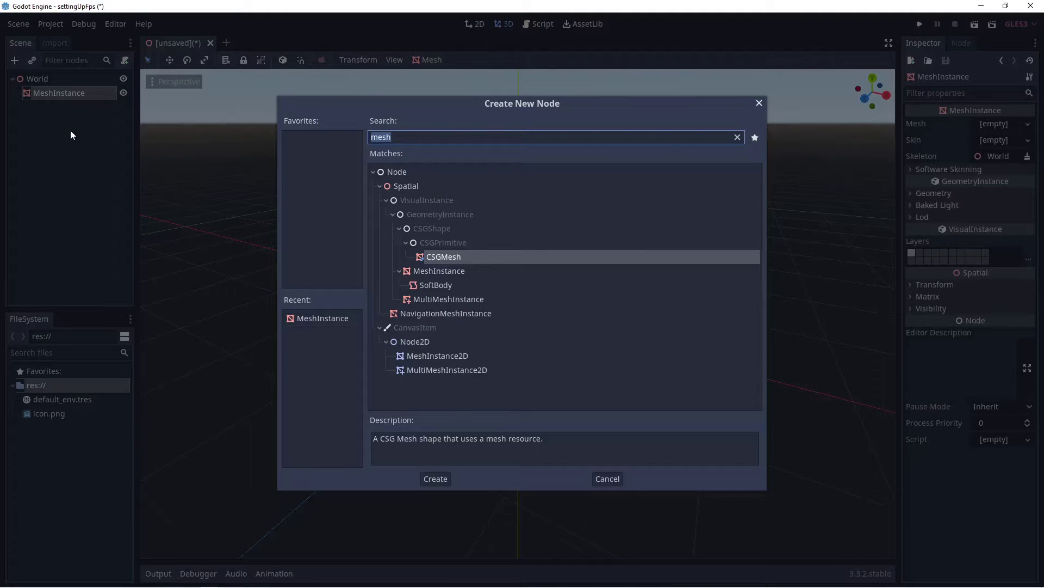
type("stat")
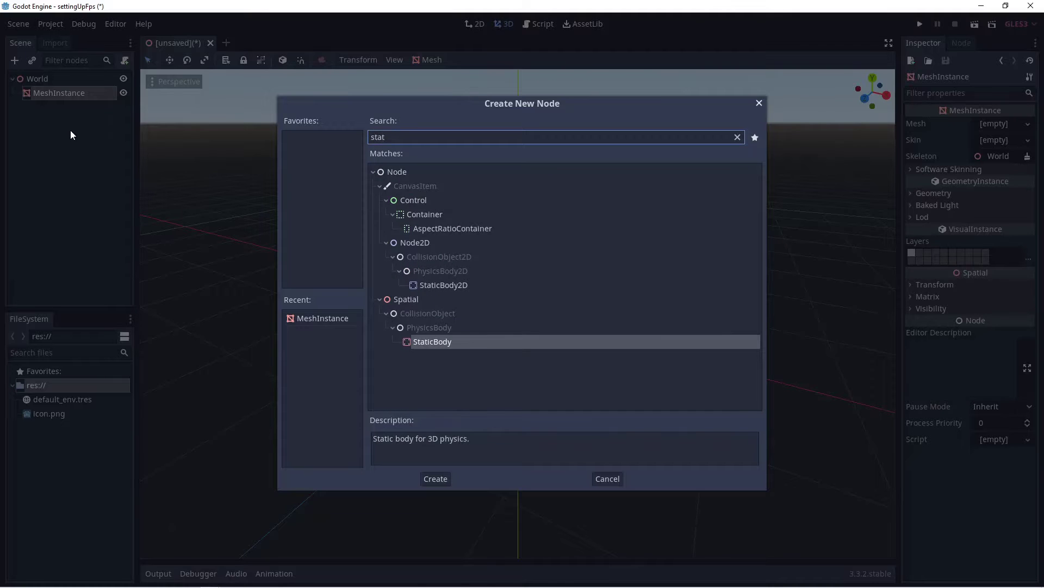
left_click(465, 342)
left_click(436, 479)
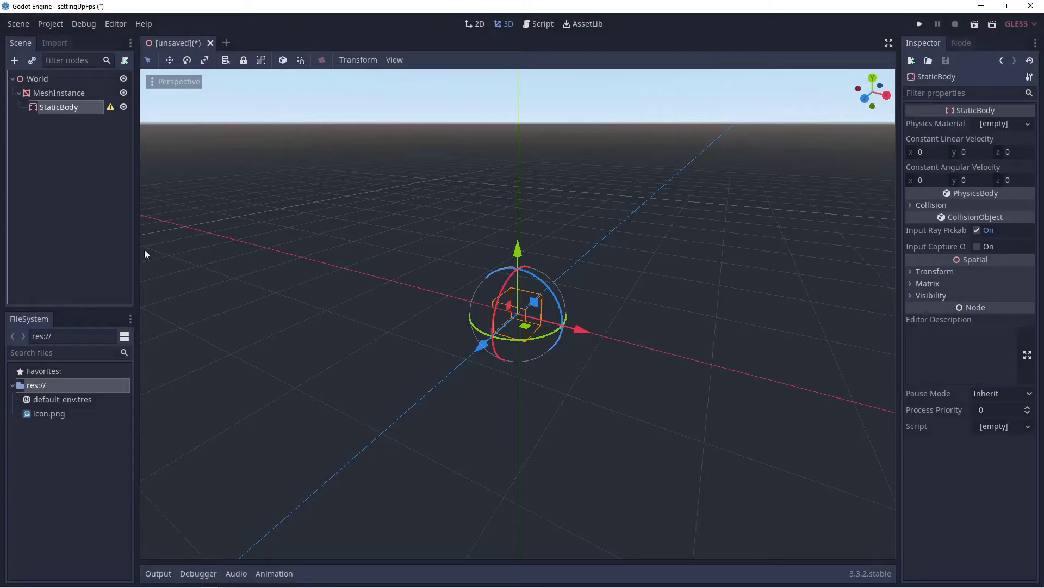
Add a CollisionShape node as a child of the StaticBody
right_click(70, 108)
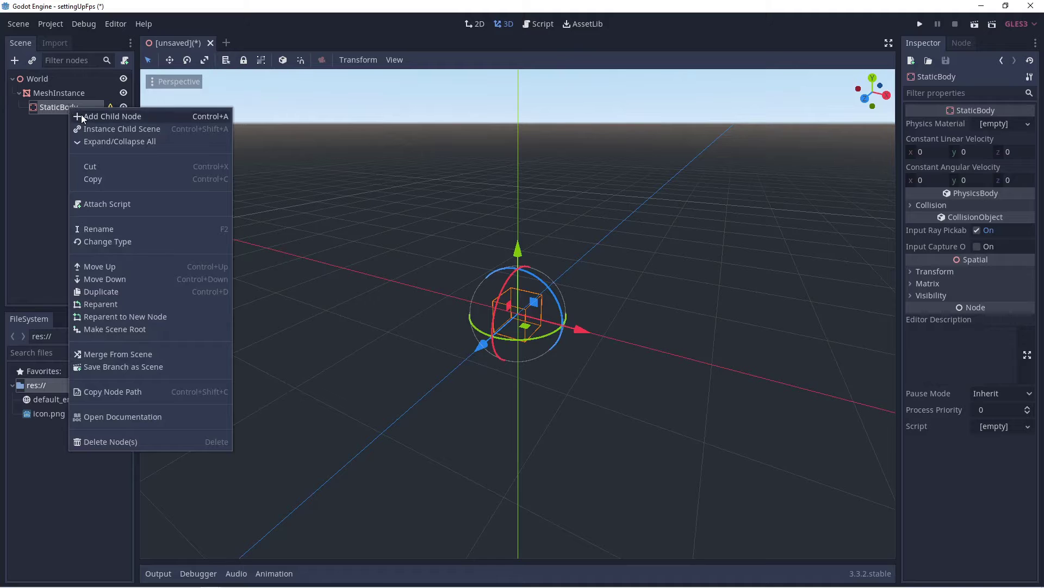
left_click(83, 116)
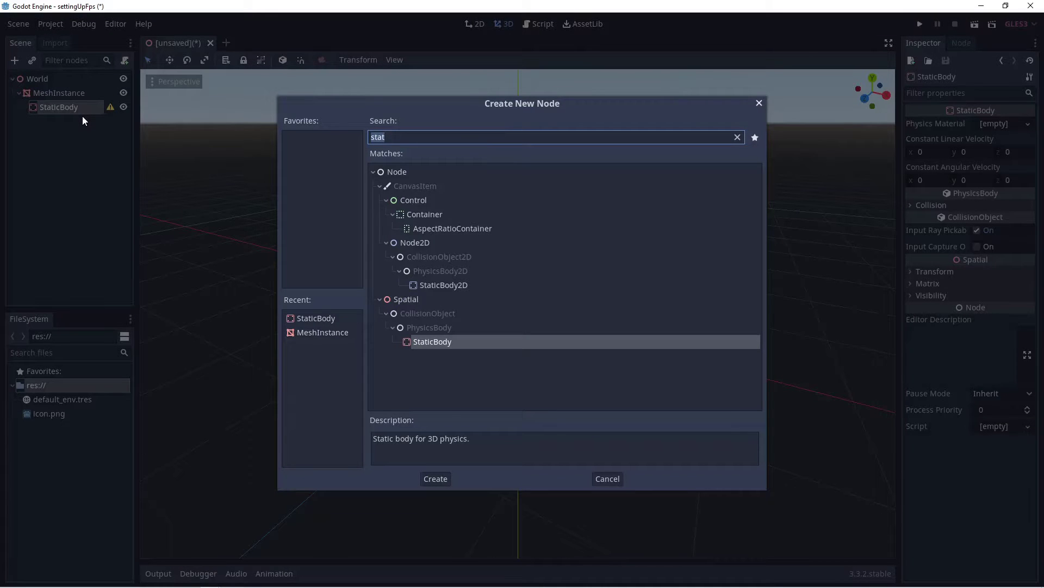
type("col")
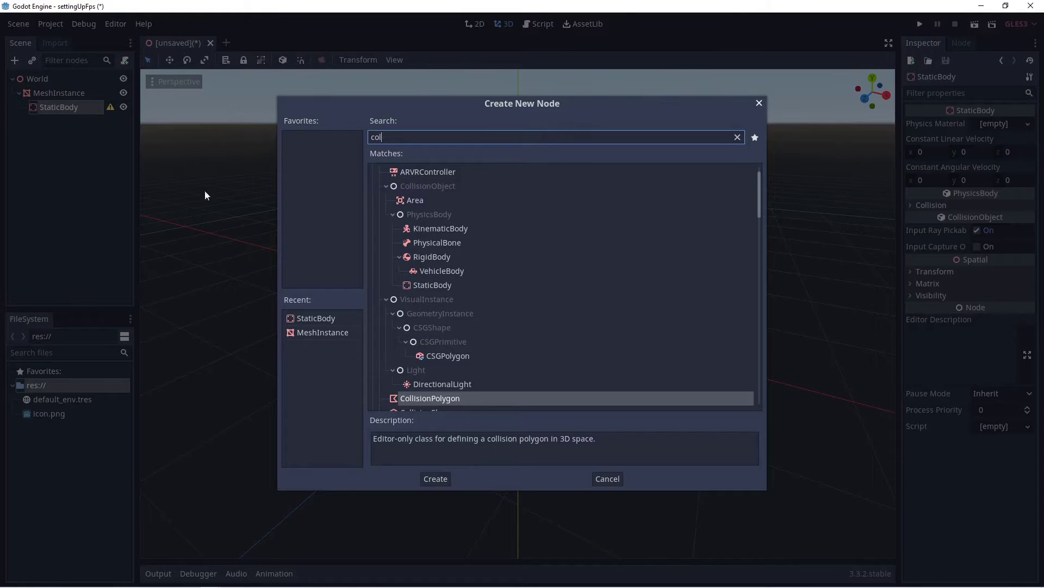
scroll(447, 266, "down", 2)
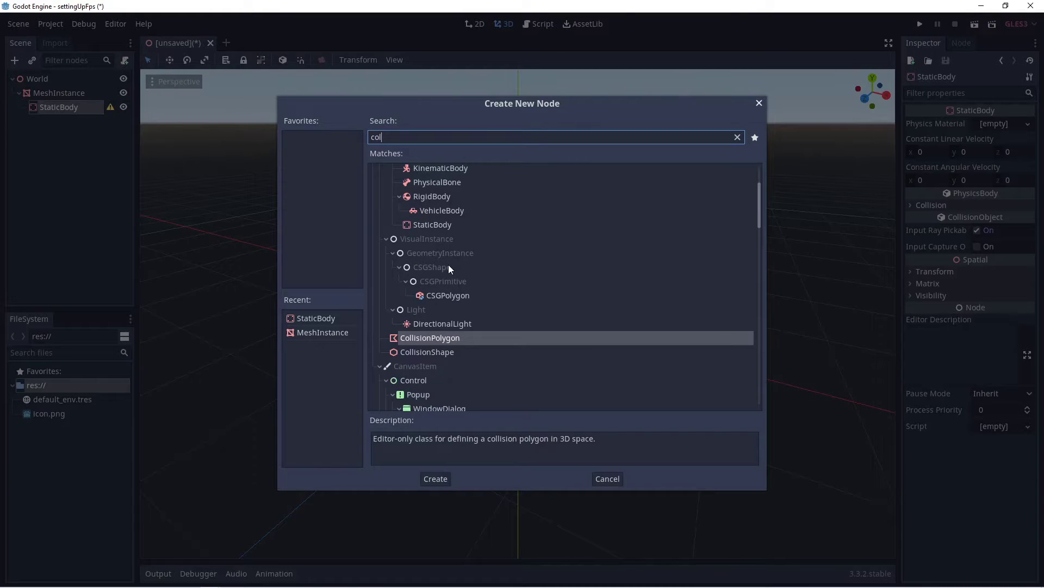
left_click(437, 353)
left_click(446, 477)
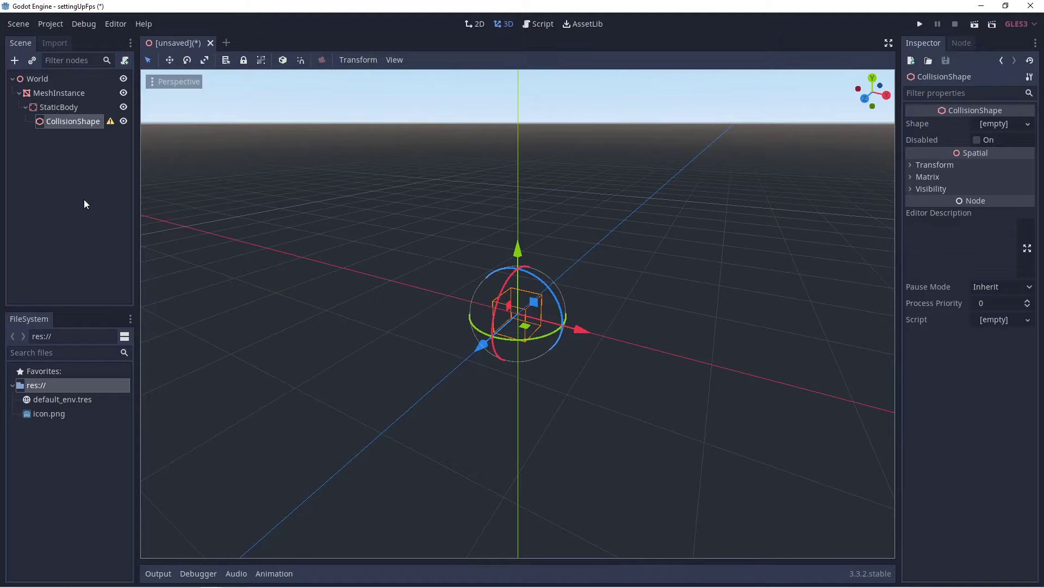
Assign a new CubeMesh as the mesh of the MeshInstance node
left_click(46, 93)
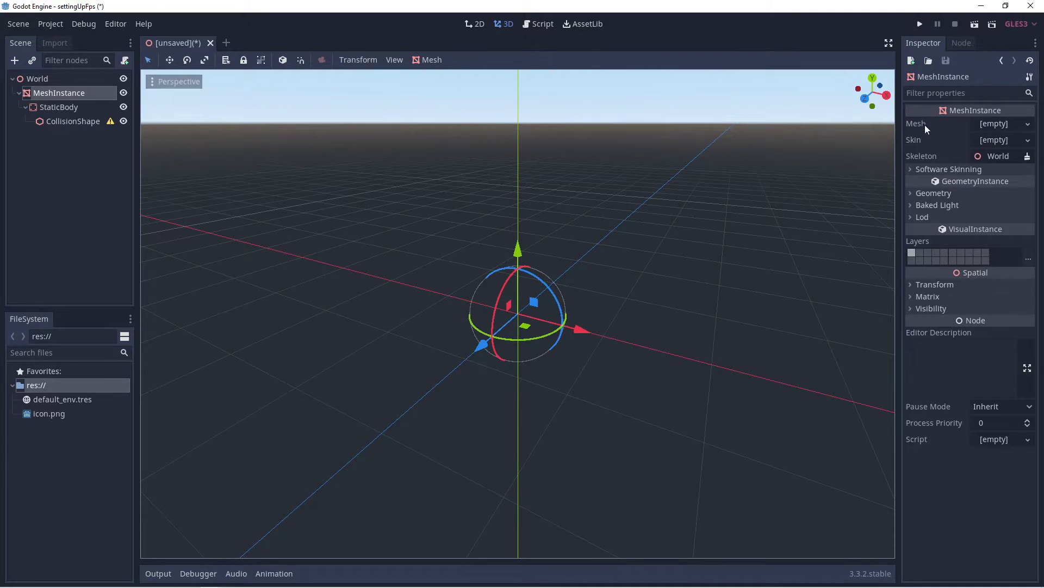
left_click(1027, 124)
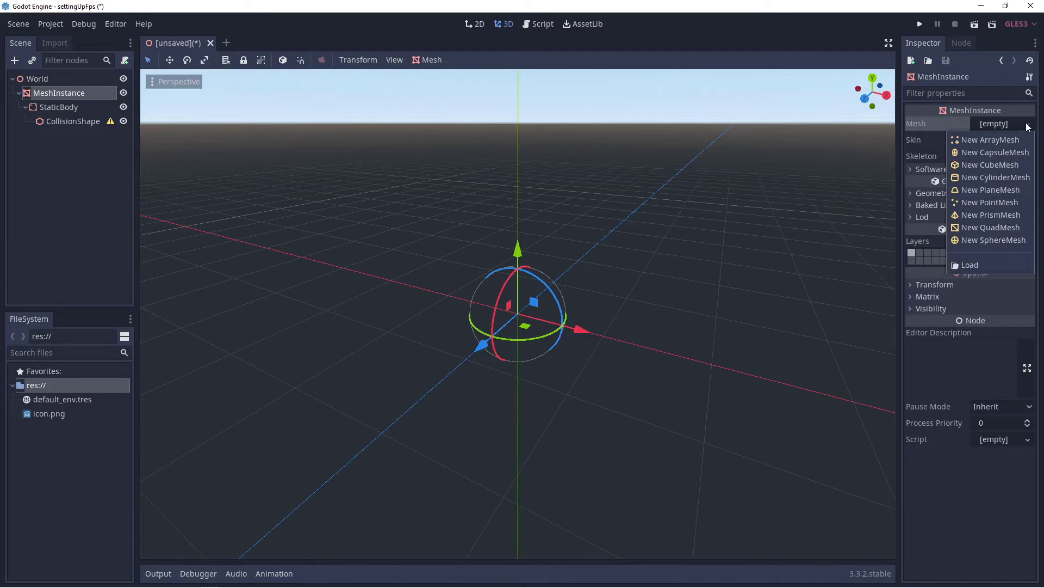
left_click(1006, 164)
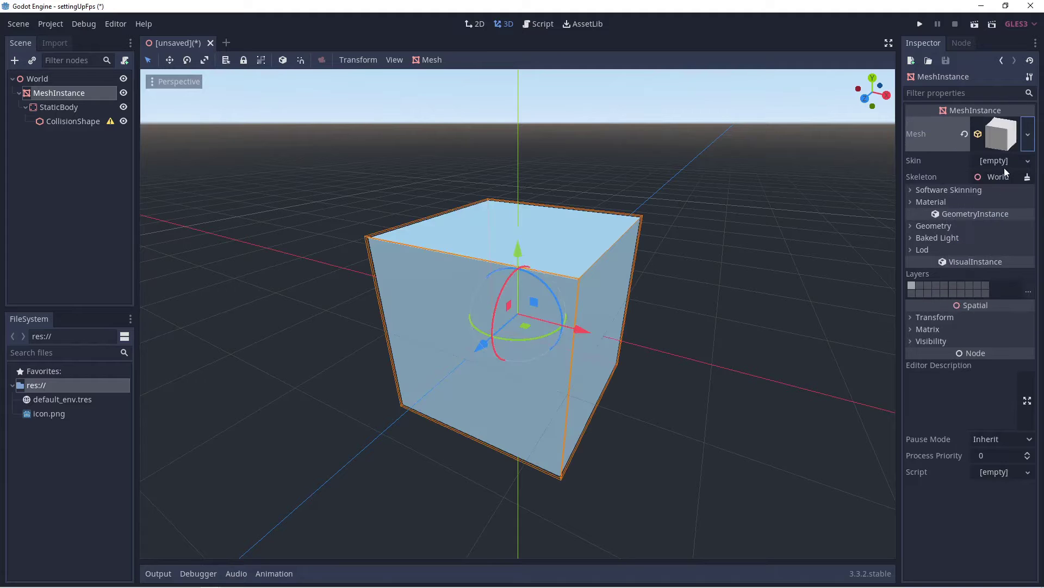
Set the MeshInstance's scale to 100 on X, 0.5 on Y and 100 on Z
left_click(913, 318)
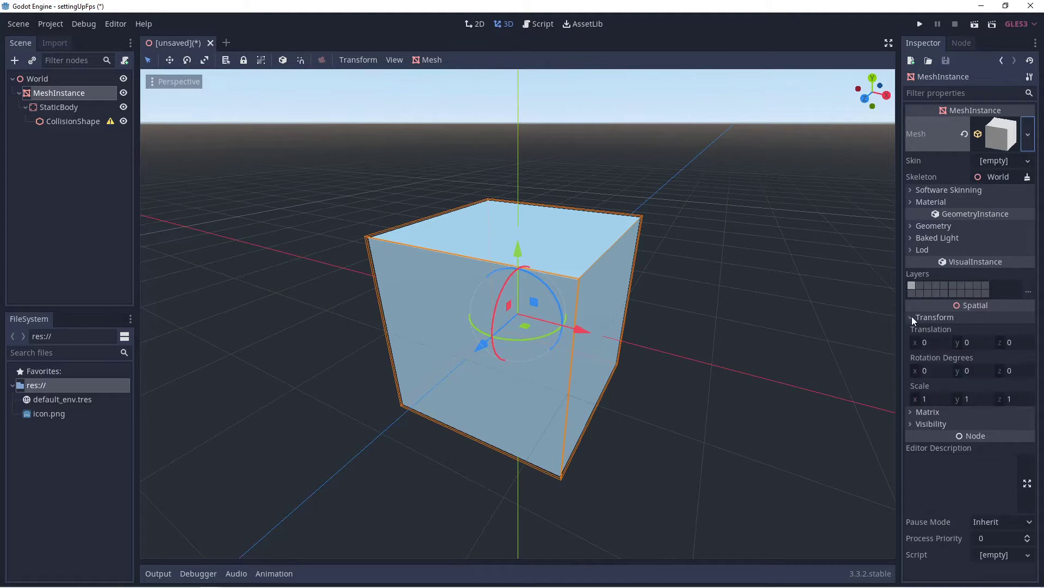
left_click(923, 398)
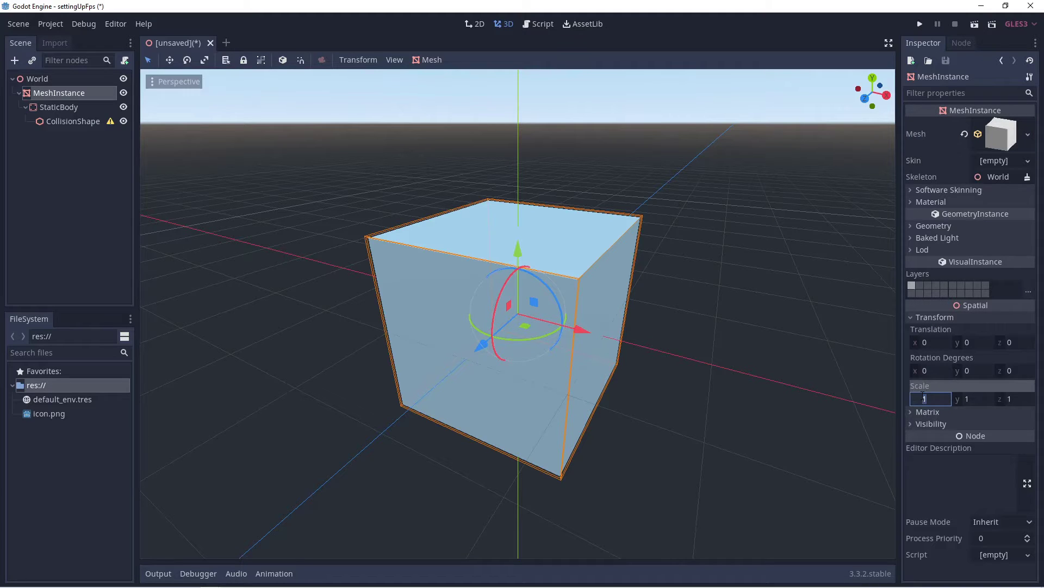
type("00")
left_click(968, 400)
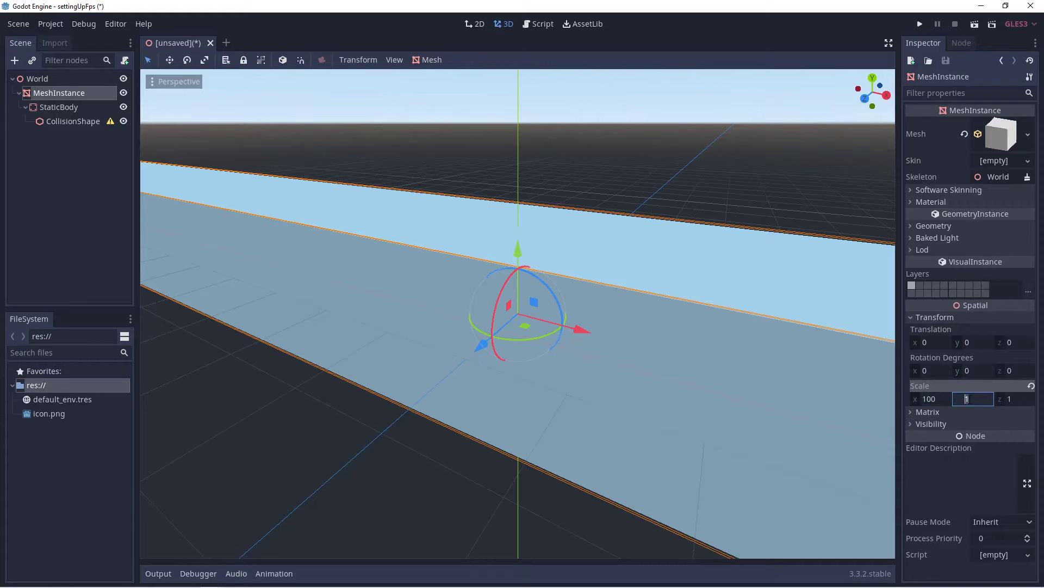
type("0.5")
left_click(1009, 399)
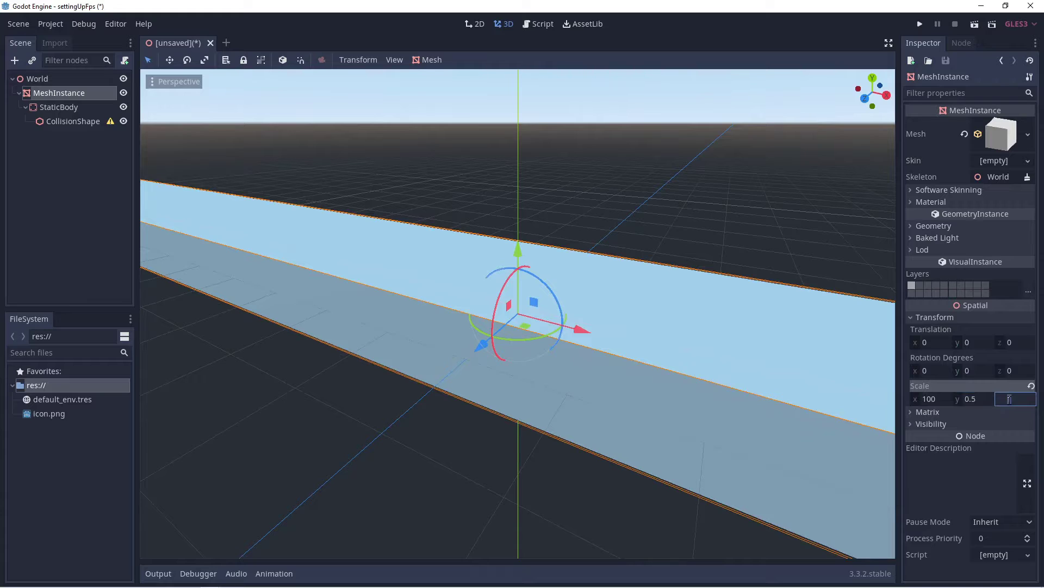
type("100")
key("Return")
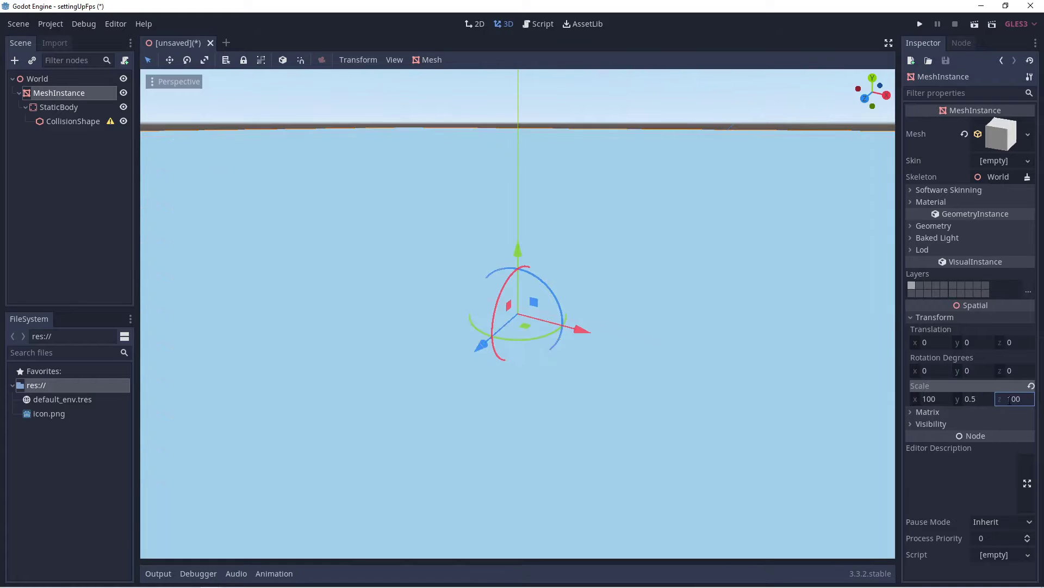
left_click(860, 368)
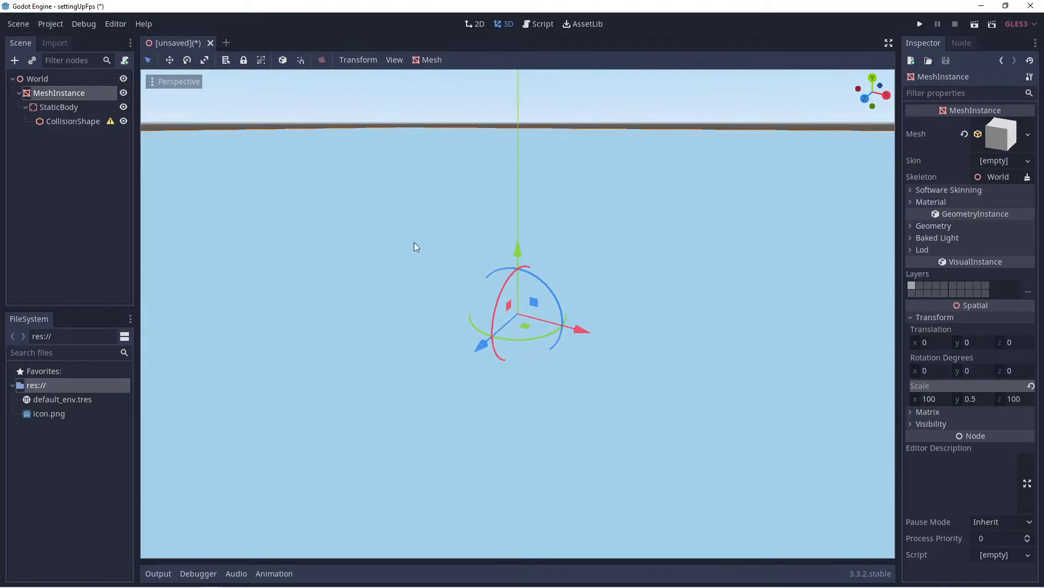
Set the StaticBody's scale to 100 on X, 0.5 on Y and 100 on Z
left_click(68, 111)
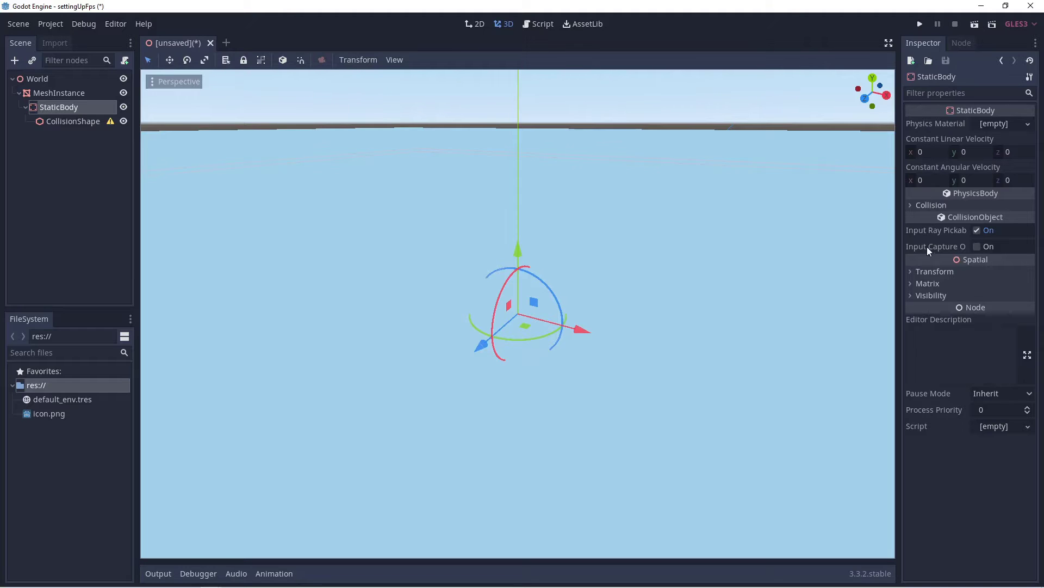
left_click(911, 271)
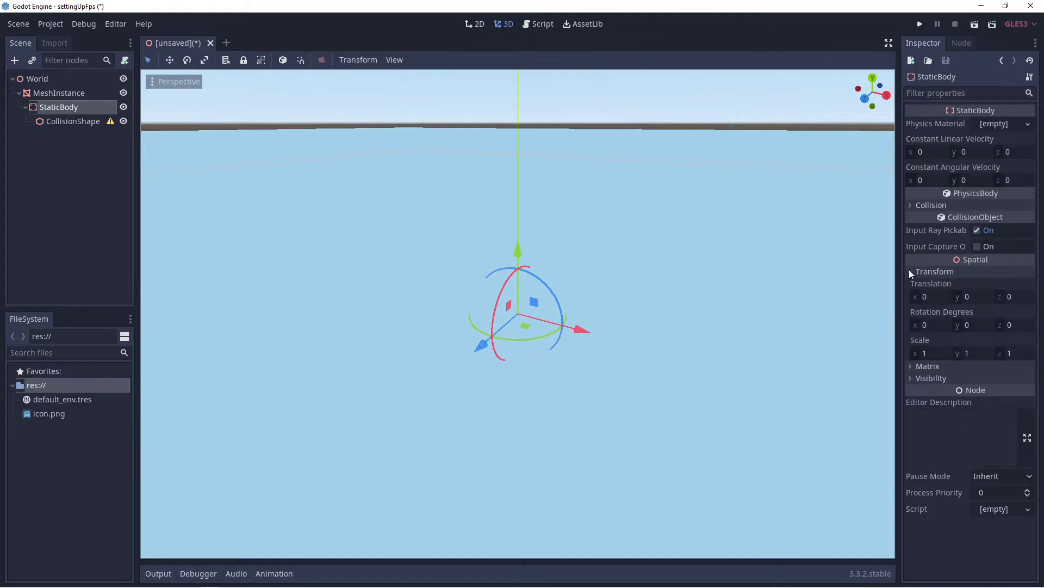
left_click(926, 353)
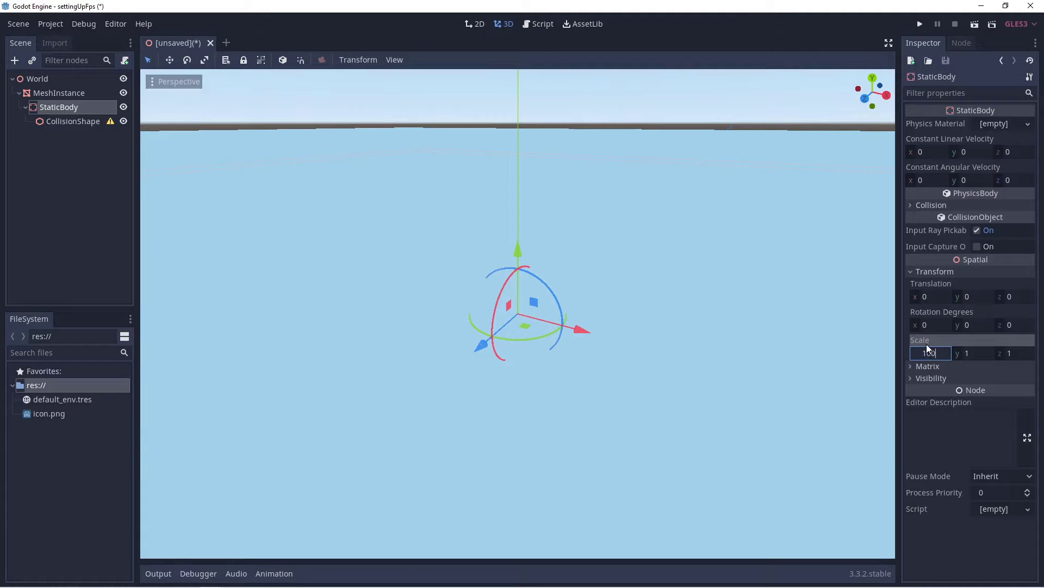
left_click(967, 352)
type("0.5")
left_click(1009, 354)
type("1")
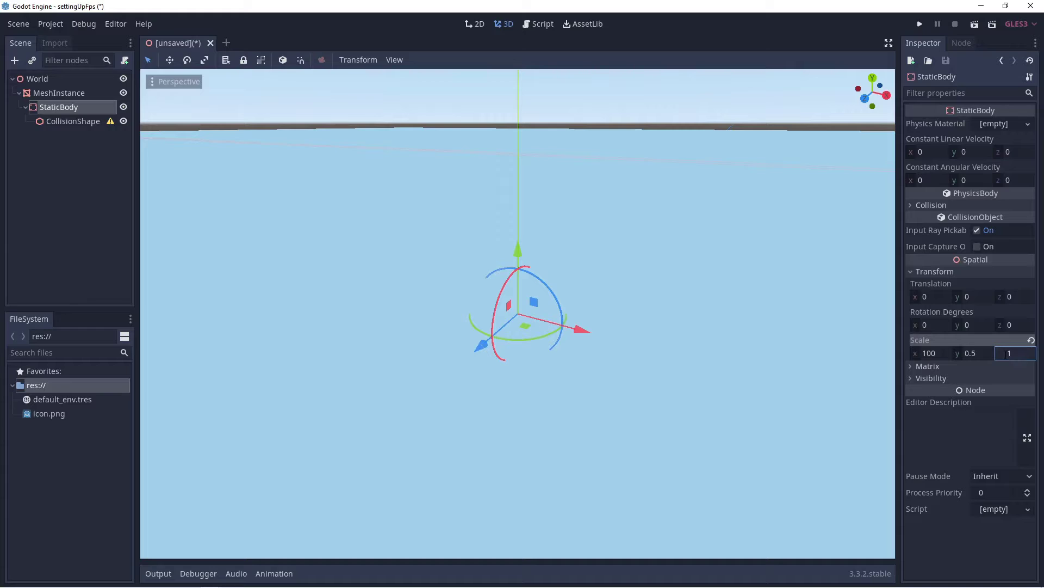
type("00")
key("Return")
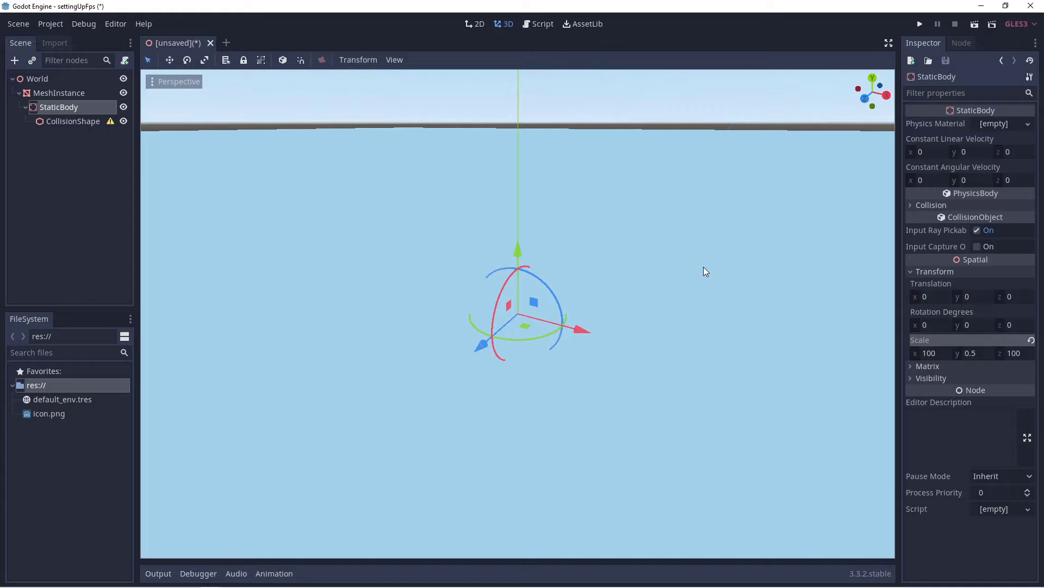
Assign a new BoxShape as the shape of the CollisionShape node
left_click(72, 120)
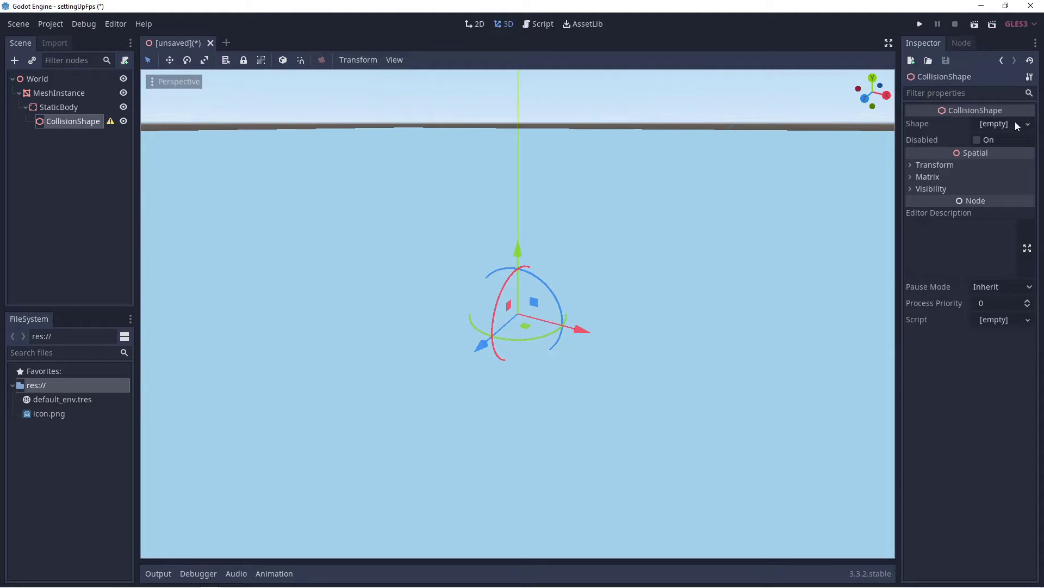
left_click(1029, 124)
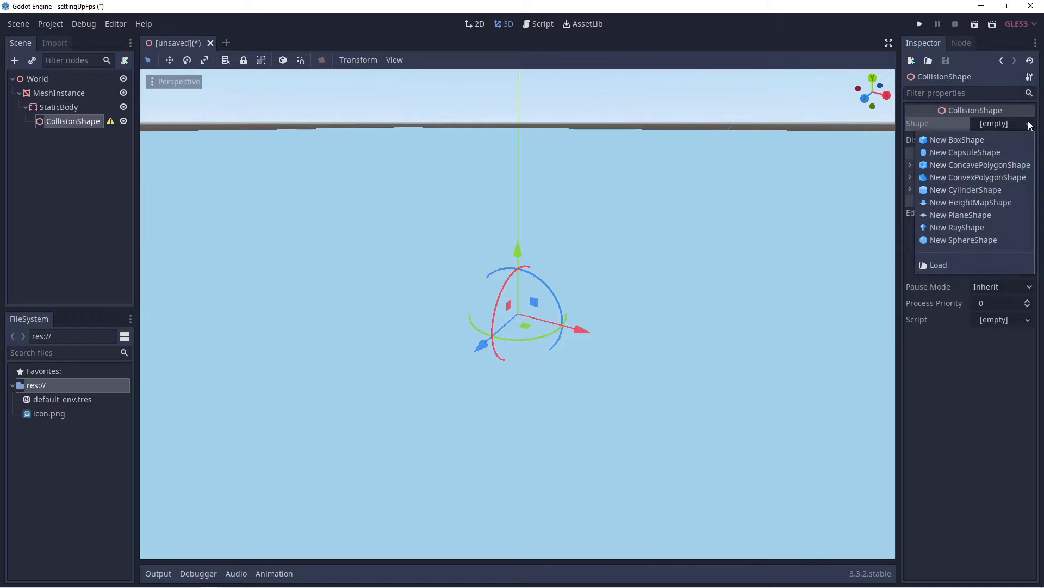
left_click(1008, 141)
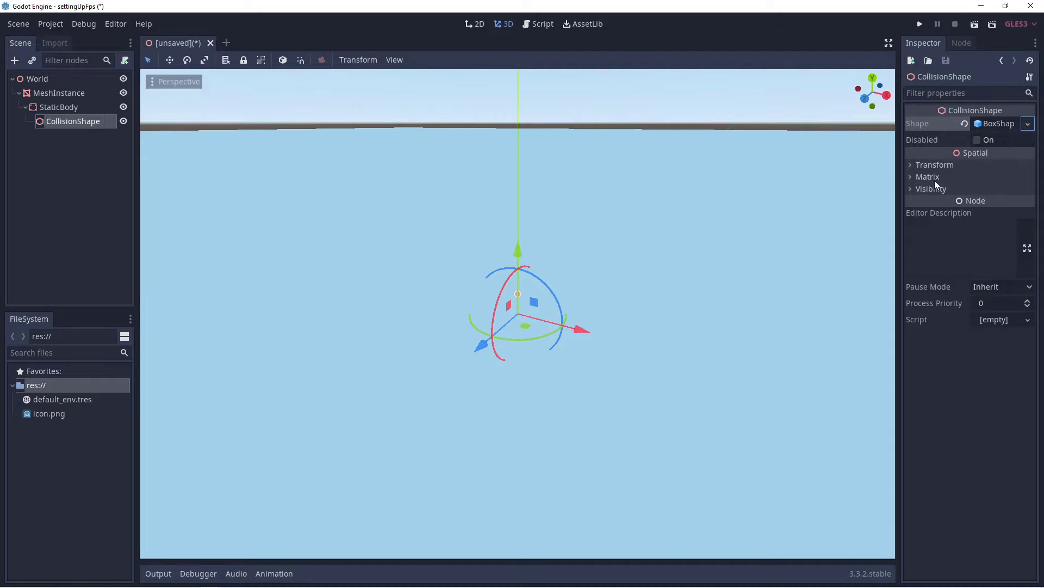
Set the CollisionShape's scale to 50 on X, 0.5 on Y and 50 on Z
left_click(911, 166)
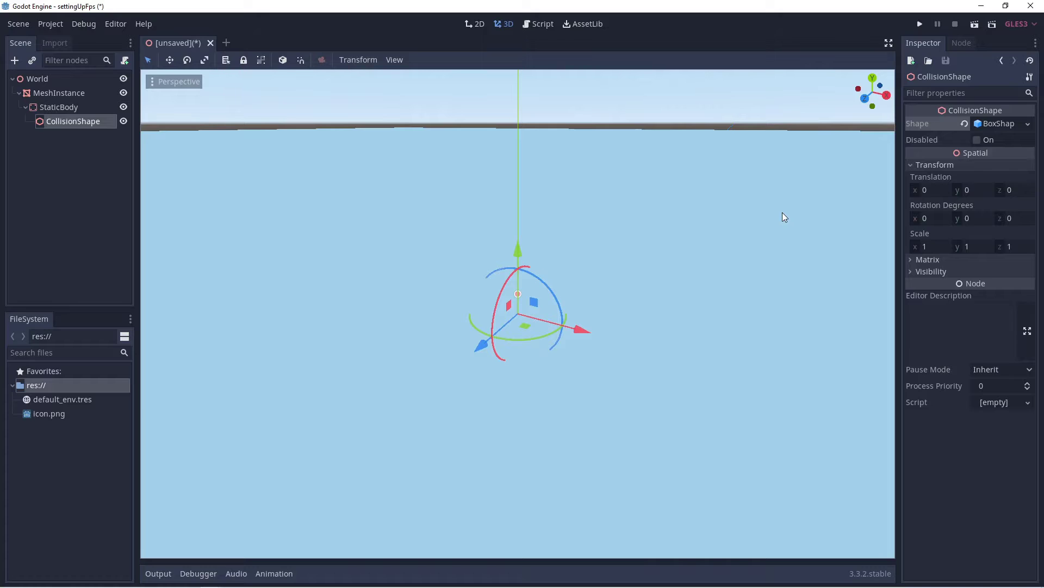
left_click_drag(926, 246, 921, 246)
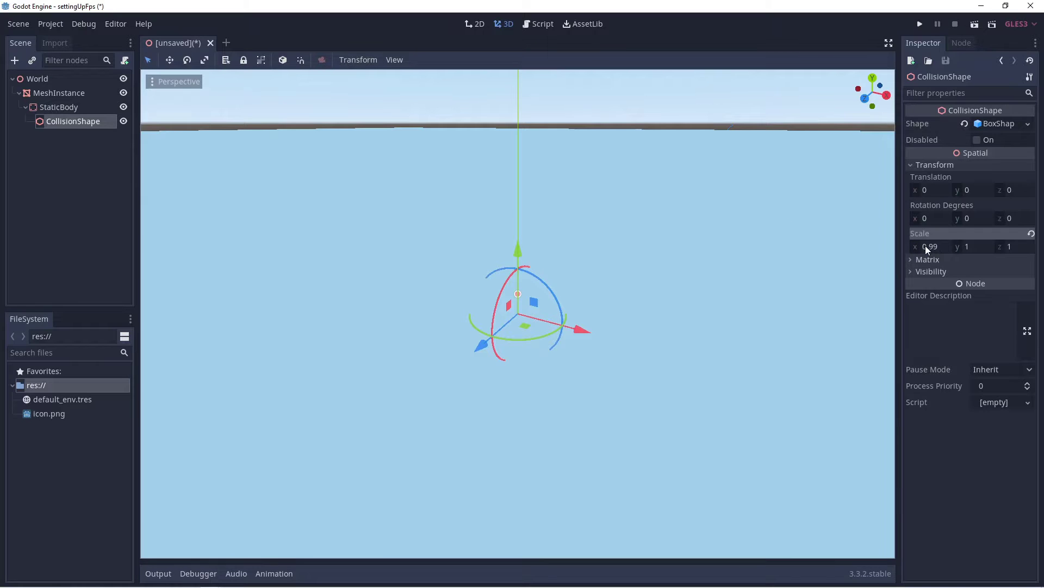
left_click(926, 247)
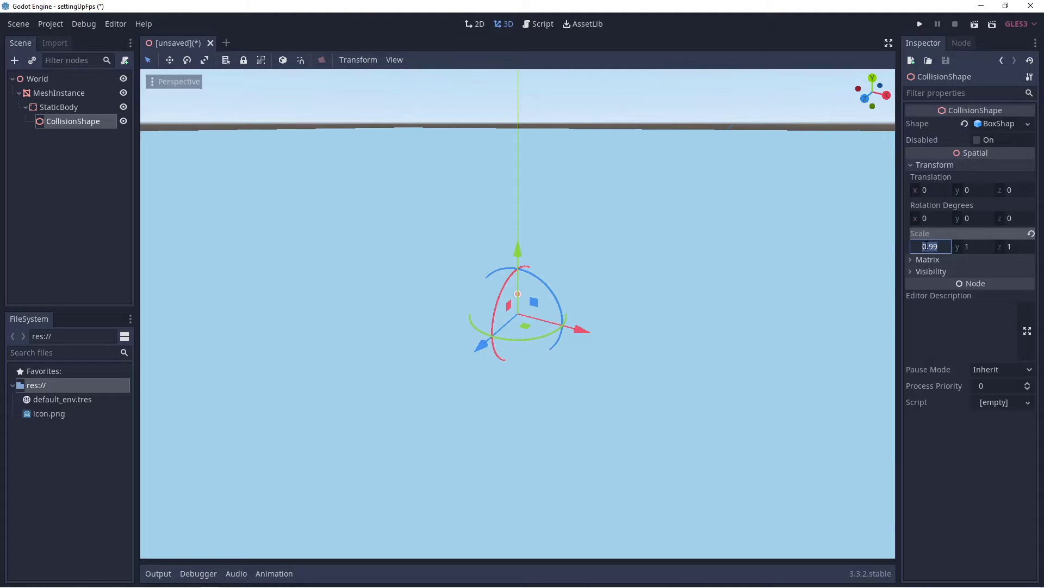
type("50")
left_click(966, 247)
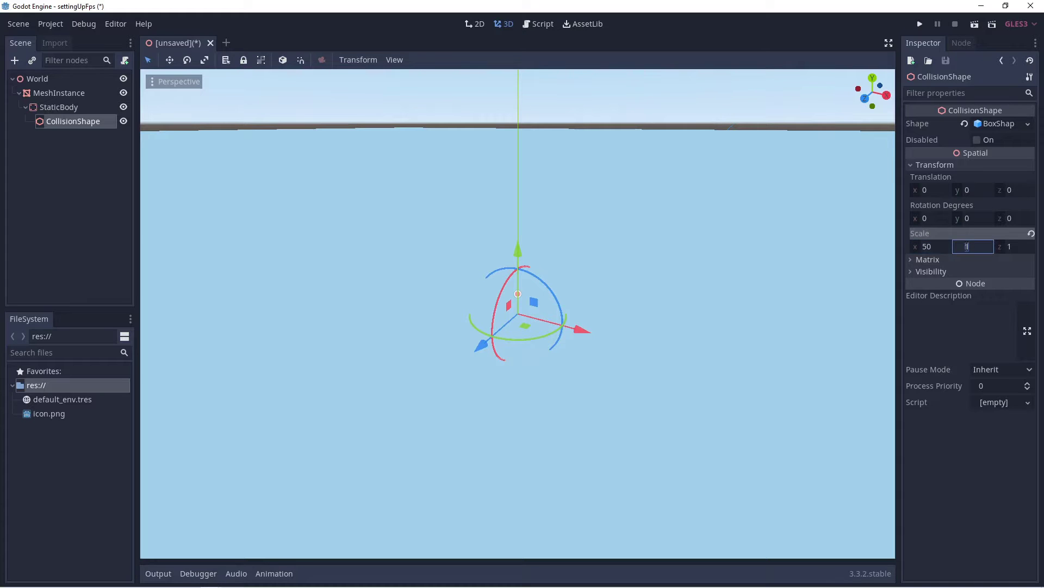
type("0.5")
key("Return")
left_click(1009, 244)
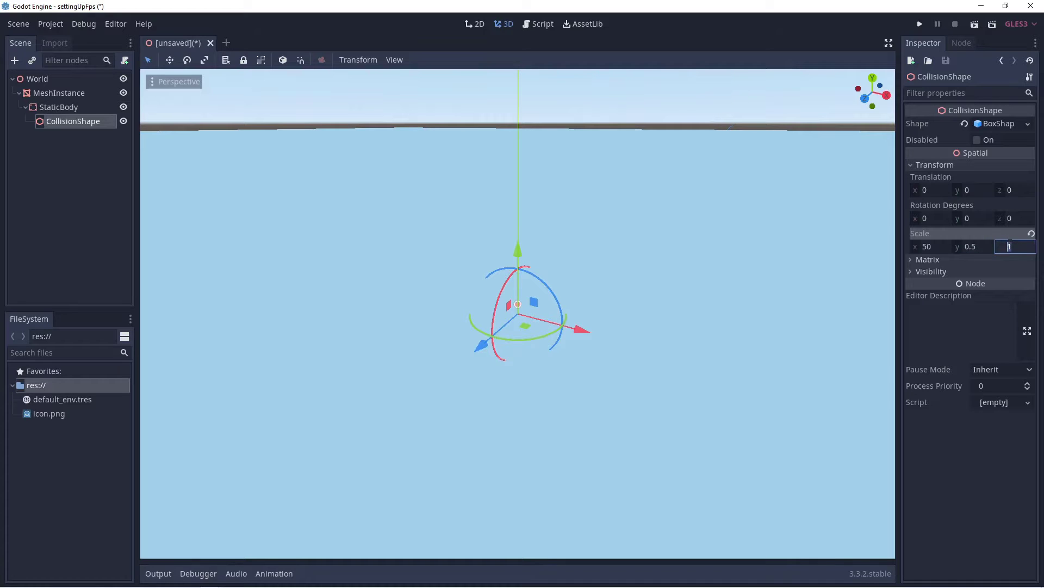
type("50")
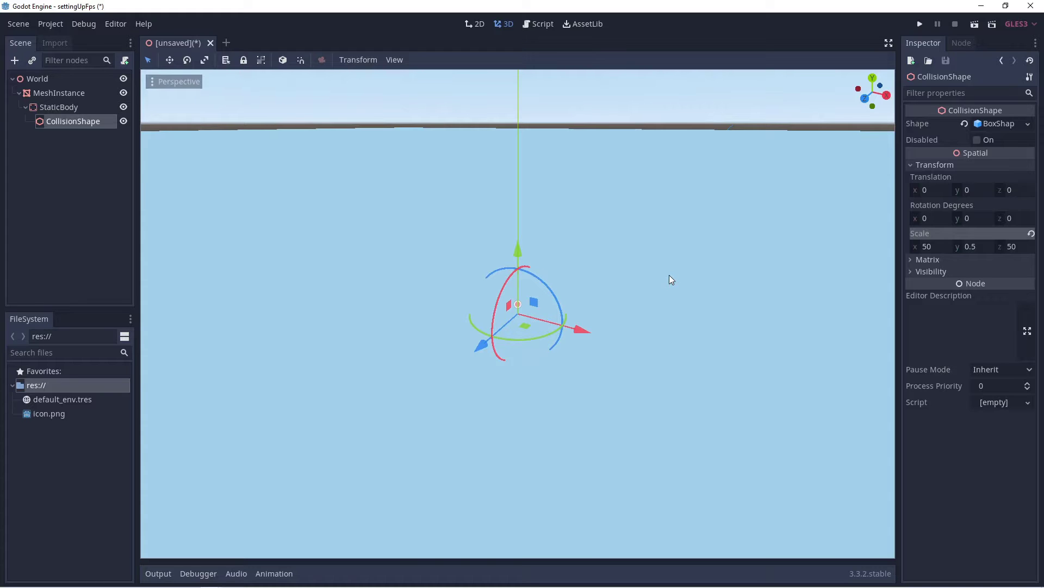
Save the scene as World.tscn in the project's res:// folder
left_click(18, 25)
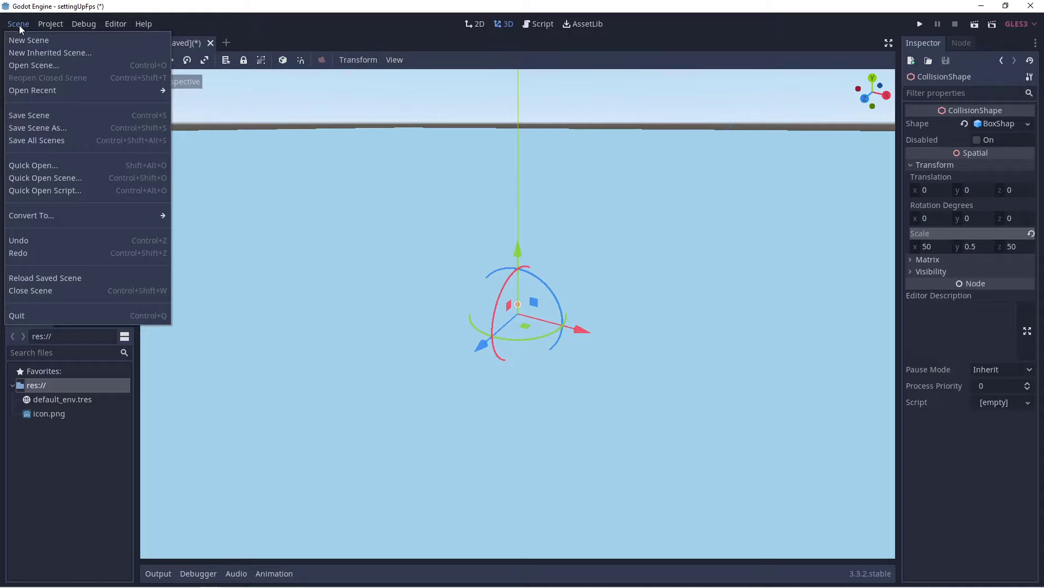
left_click(14, 117)
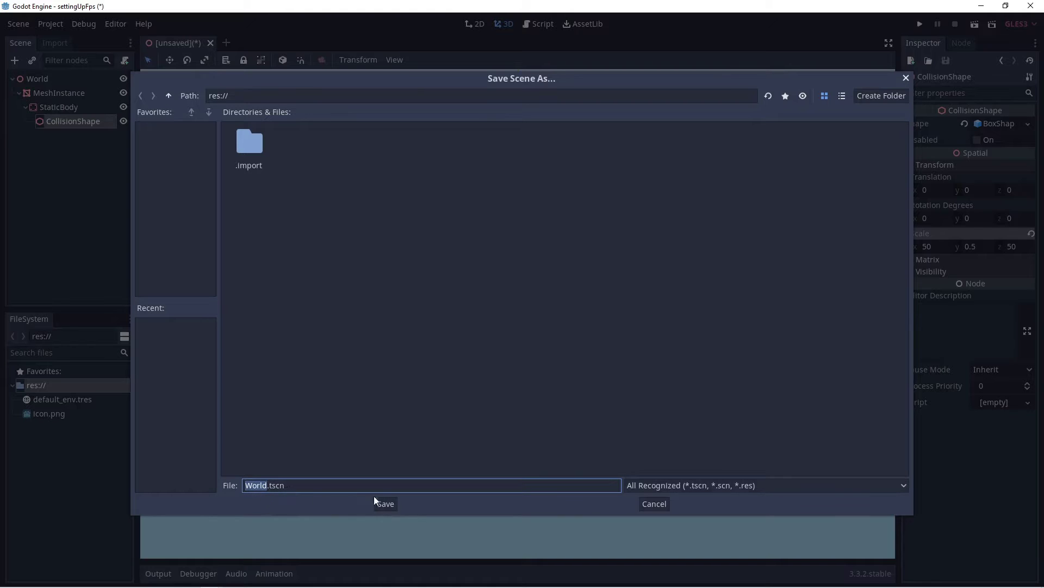
left_click(386, 504)
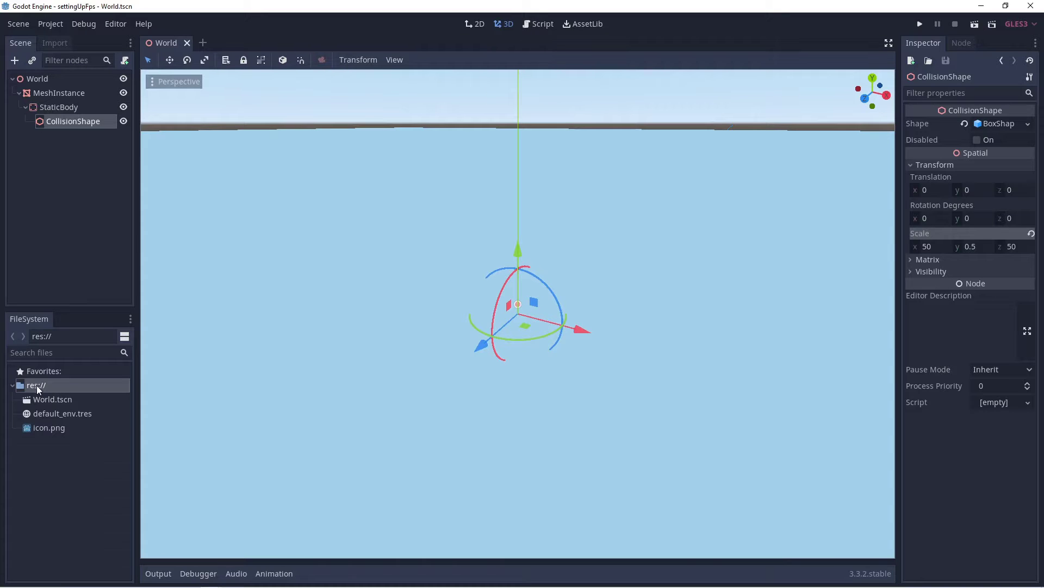
Open the res:// project folder in the file manager and create a folder named scripts in it
right_click(73, 383)
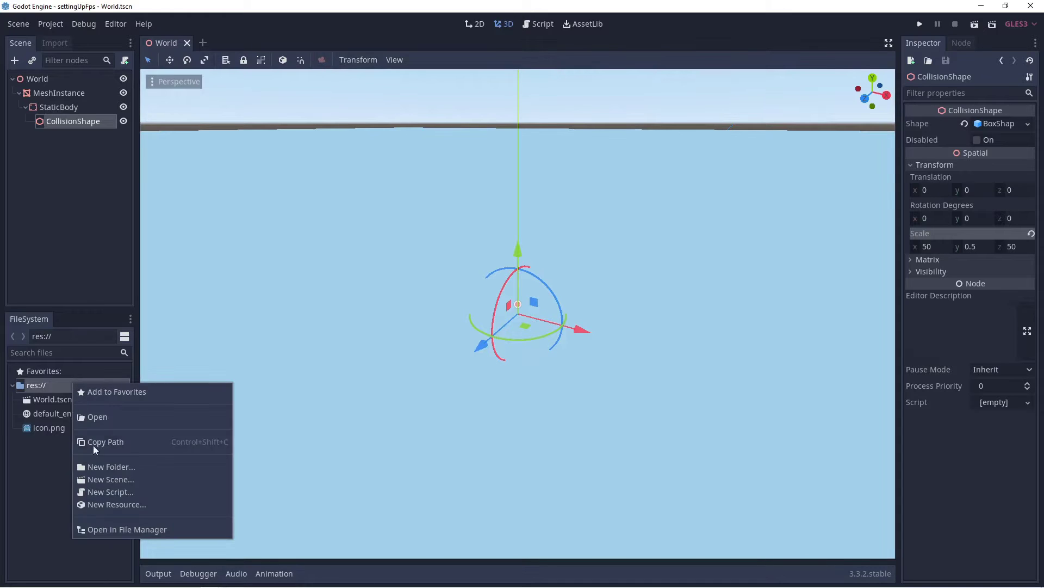
left_click(189, 532)
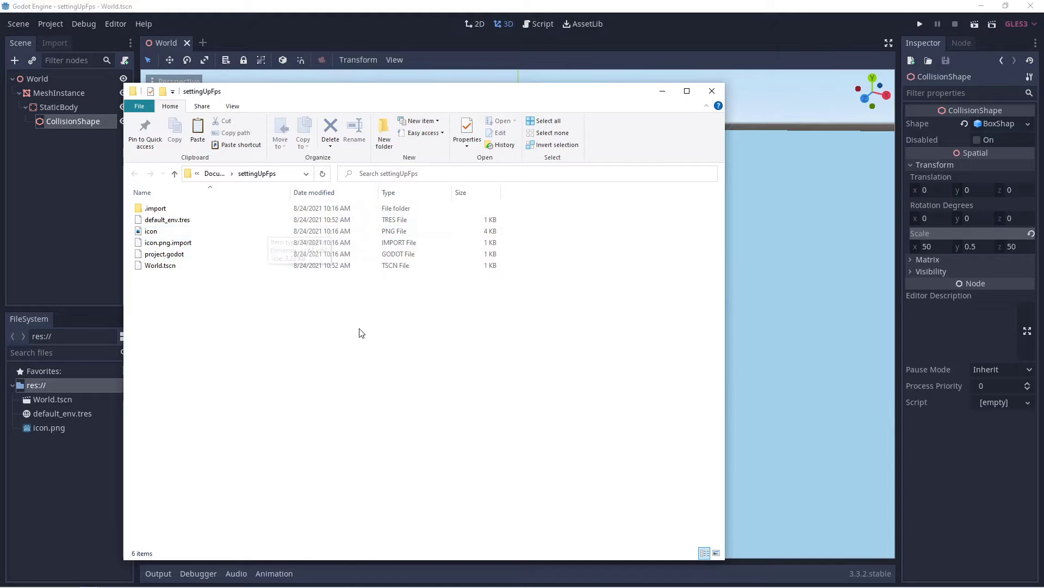
left_click(388, 127)
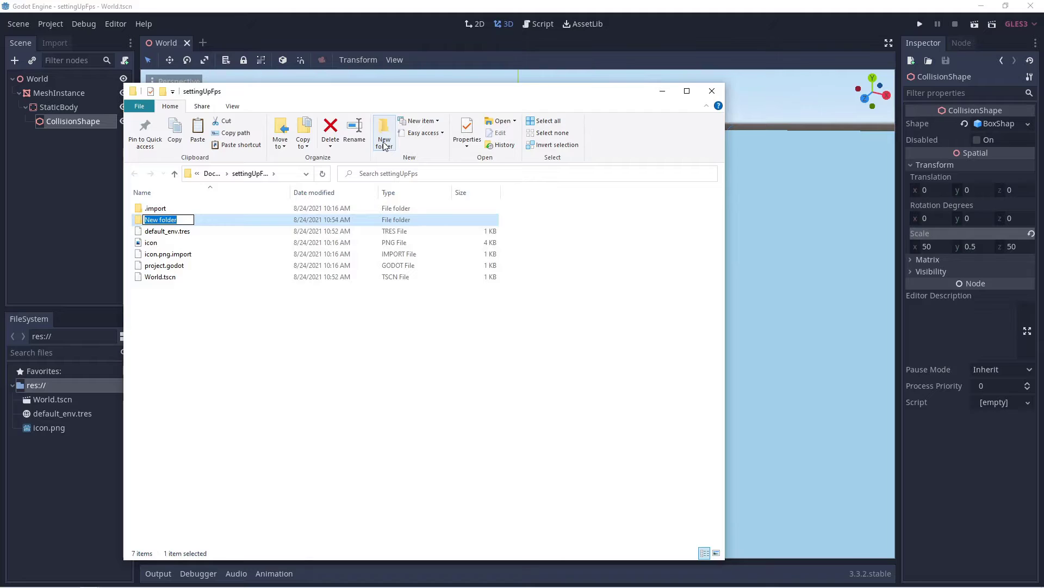
type("scrips")
key("Return")
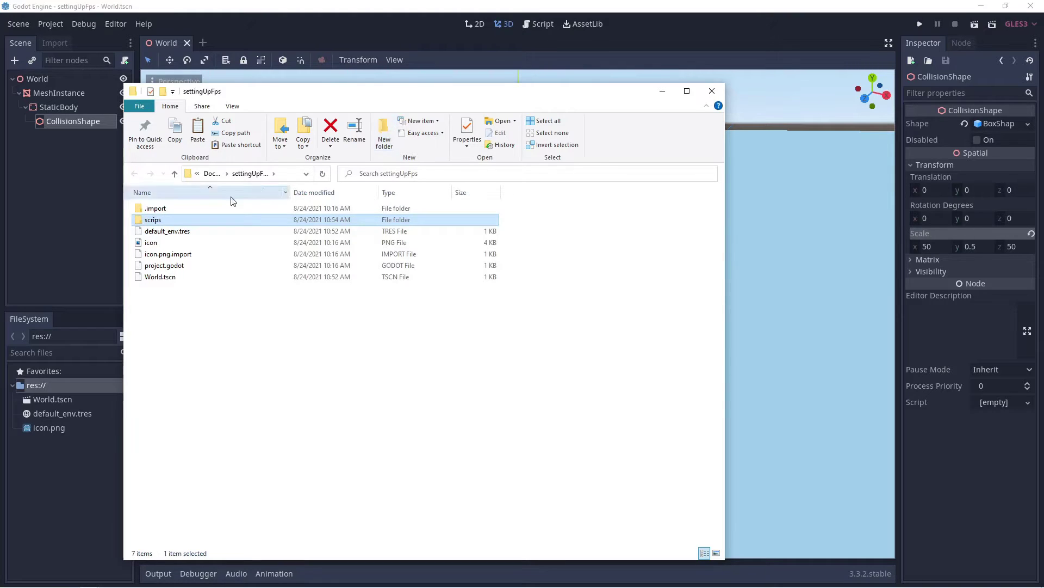
left_click(155, 221)
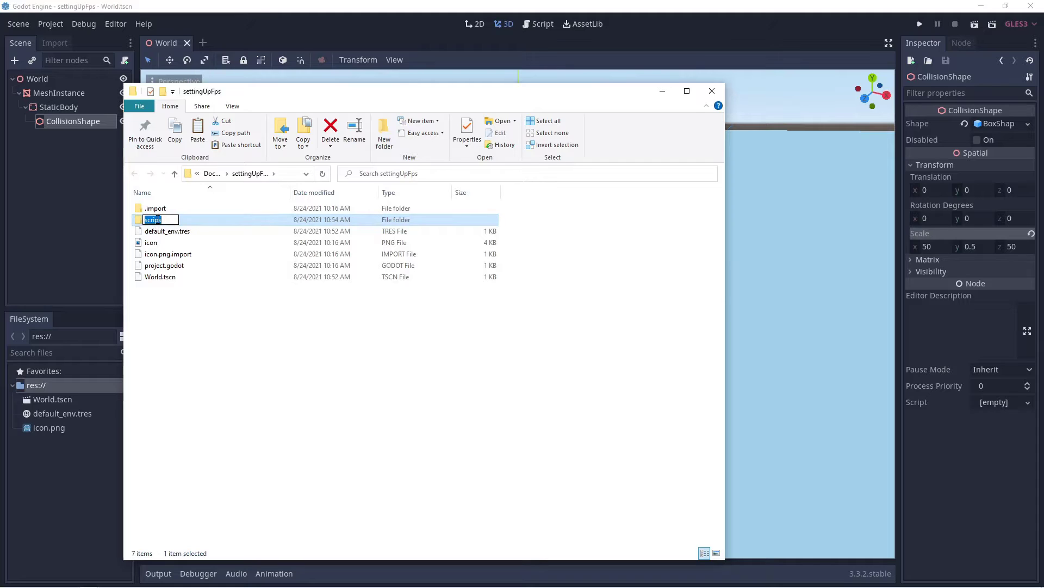
left_click(156, 219)
type("t")
Create a folder named assets in the settingUpFps project folder
left_click(384, 136)
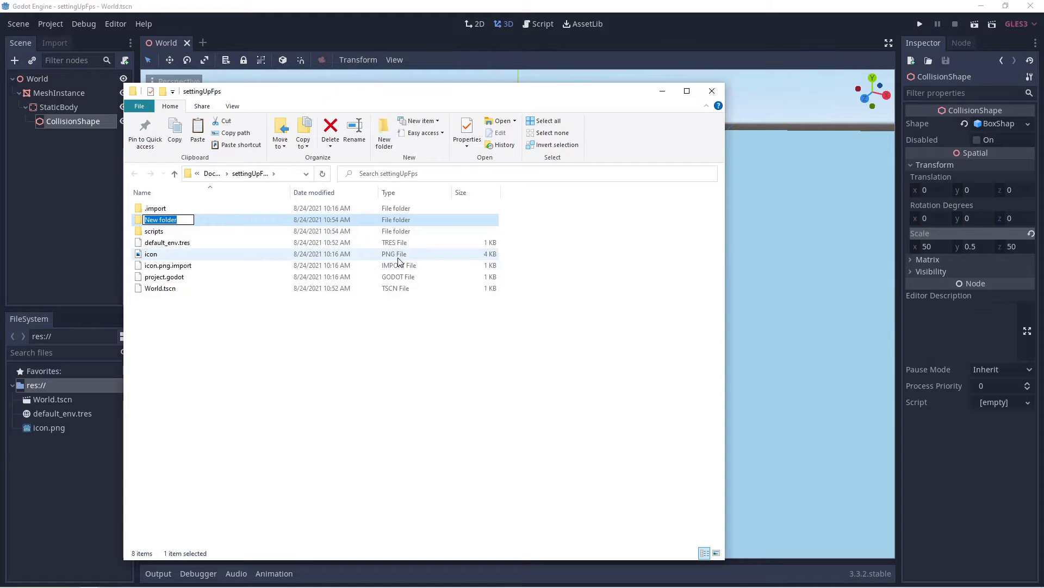
type("assets")
key("Return")
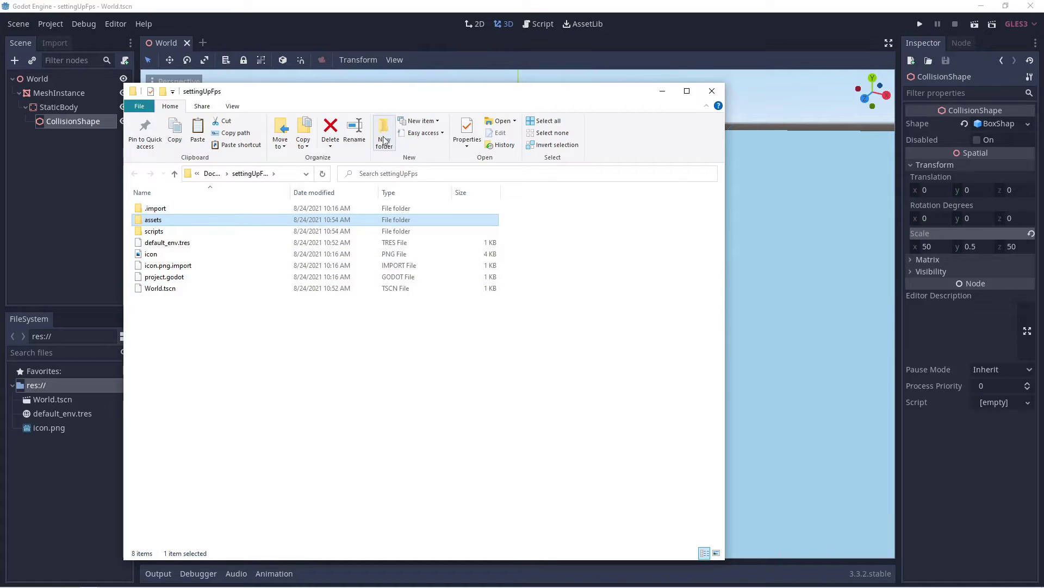
Create two subfolders named art and audio inside the assets folder
double_click(201, 223)
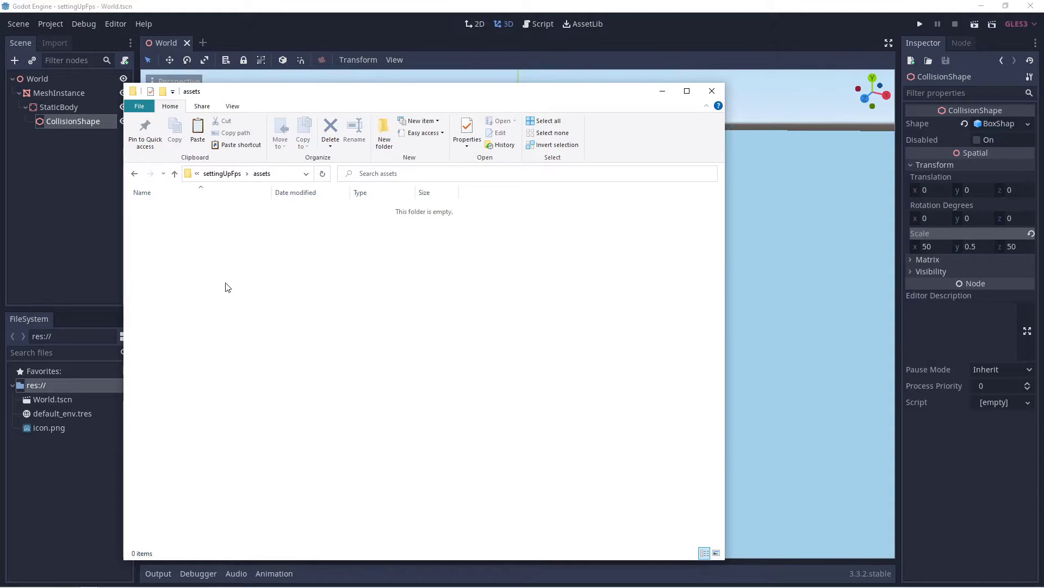
left_click(384, 131)
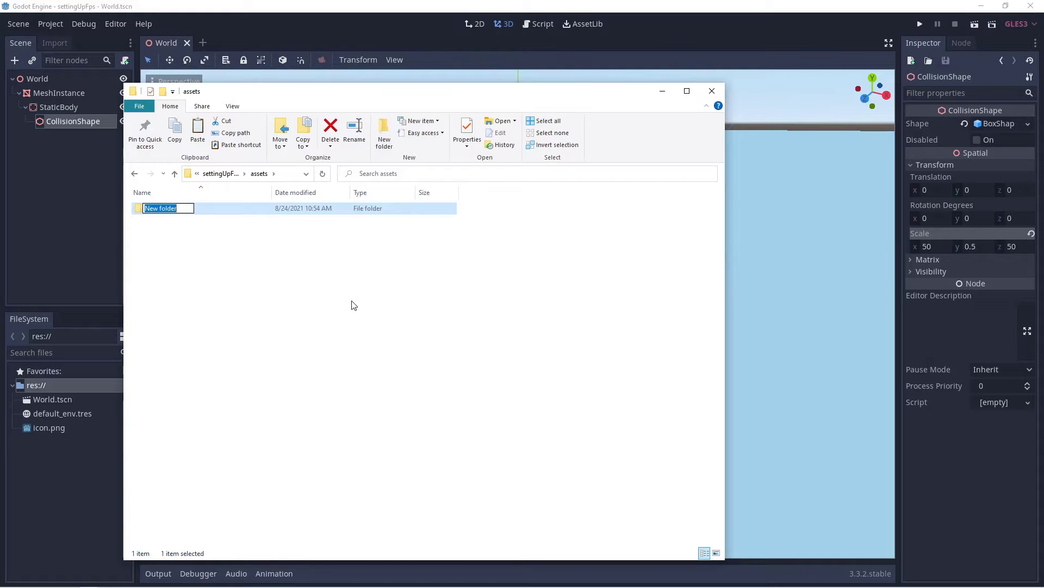
type("art")
key("Return")
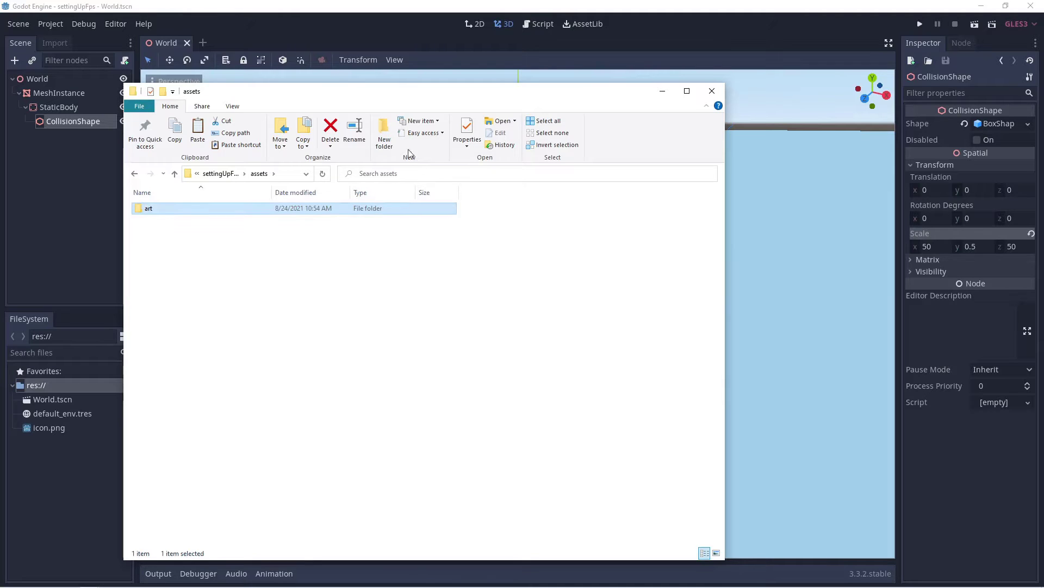
left_click(384, 131)
type("audio")
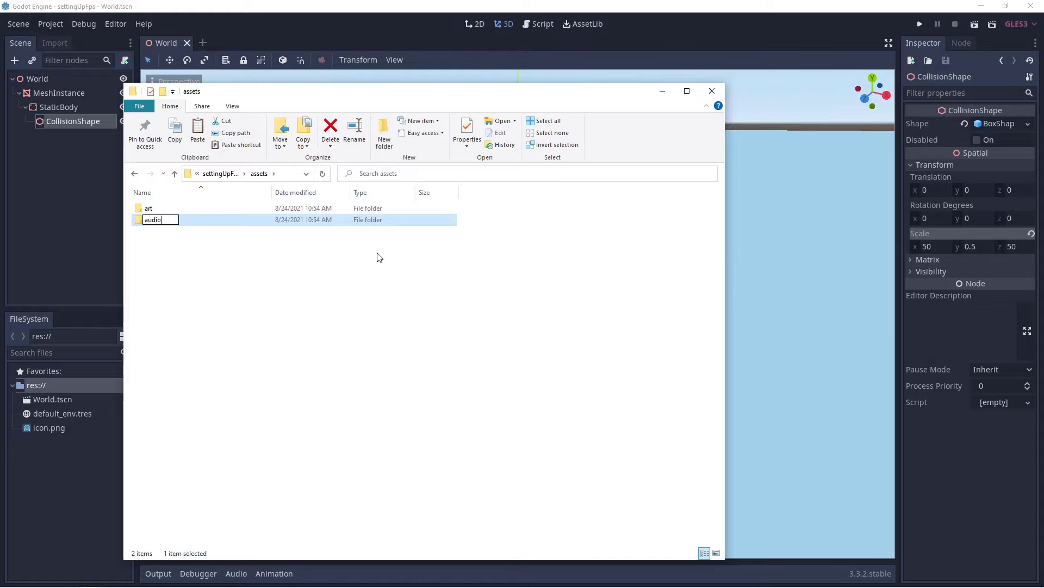
key("Return")
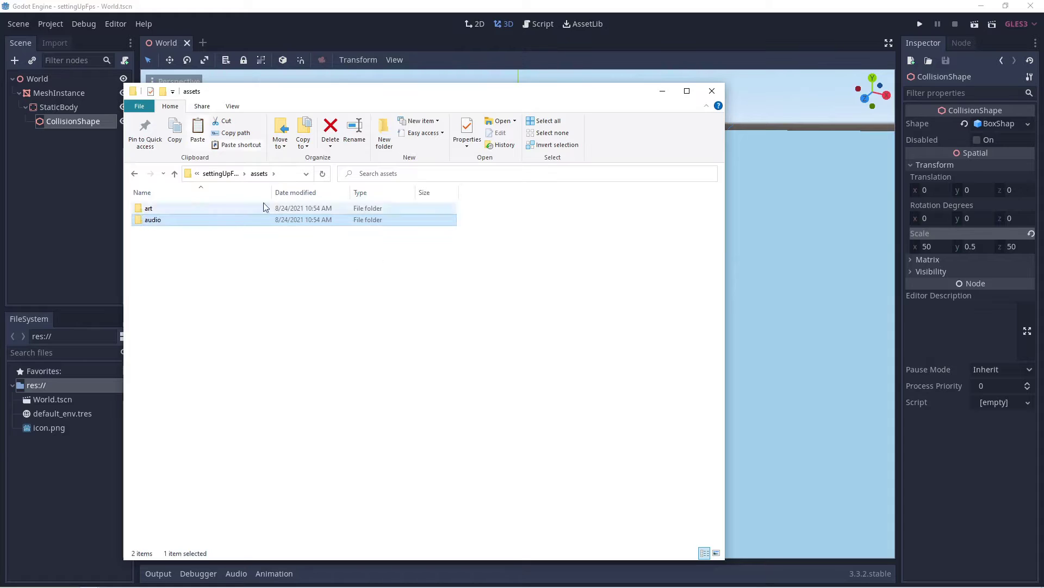
Create two subfolders named background and opponent inside the art folder
double_click(234, 206)
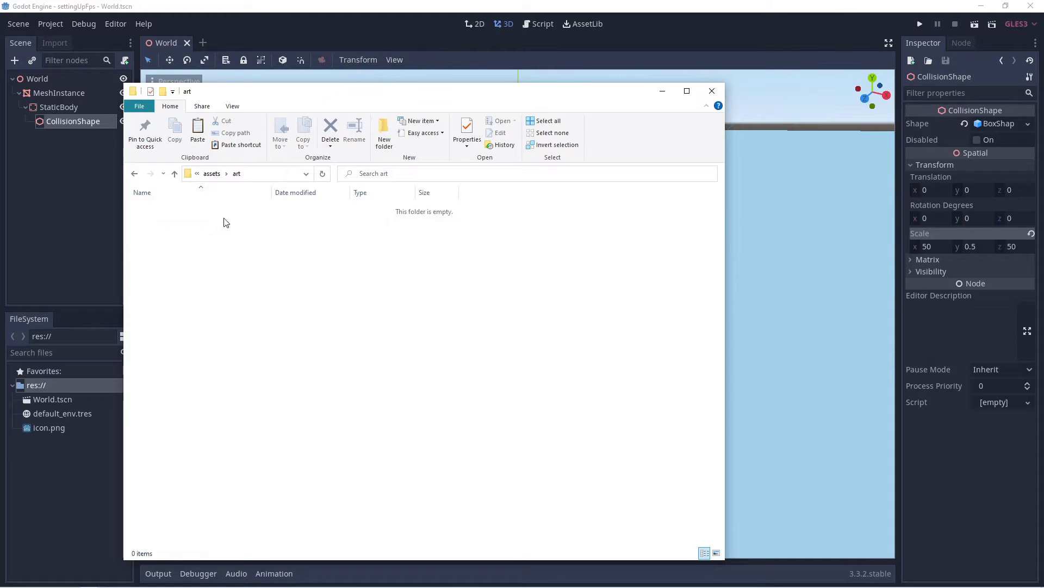
left_click(384, 133)
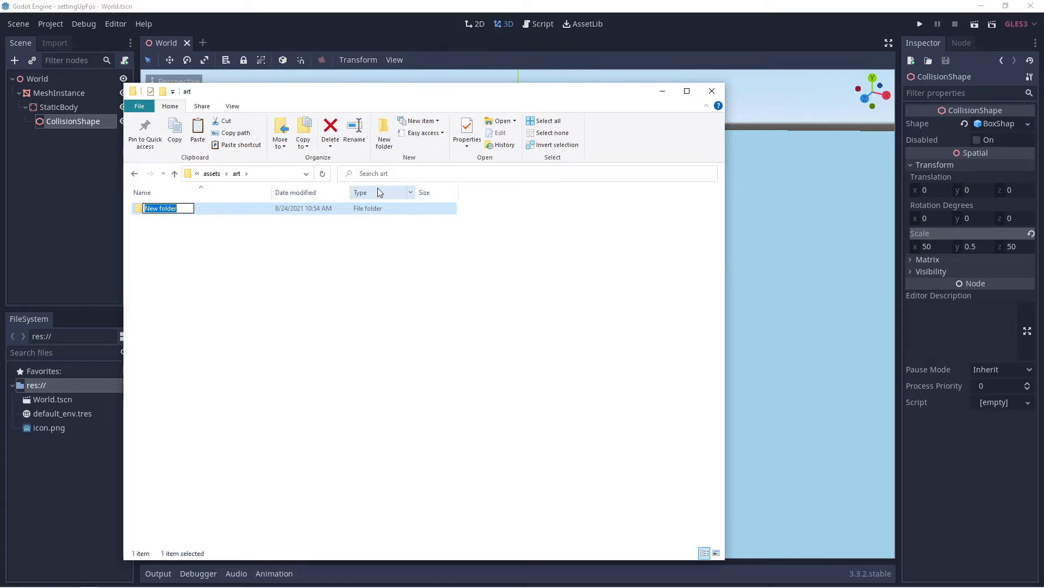
type("background")
key("Return")
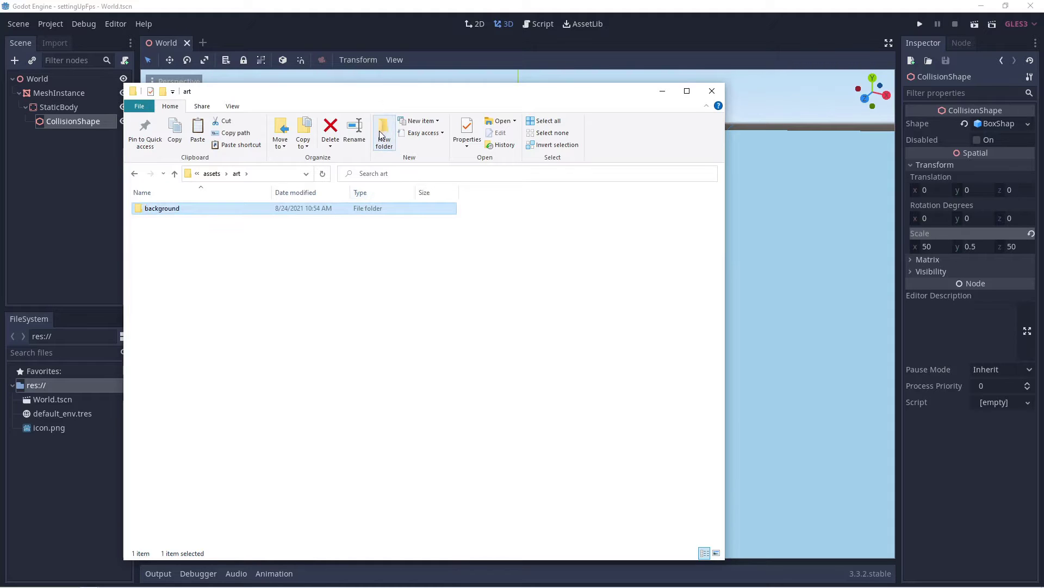
left_click(380, 131)
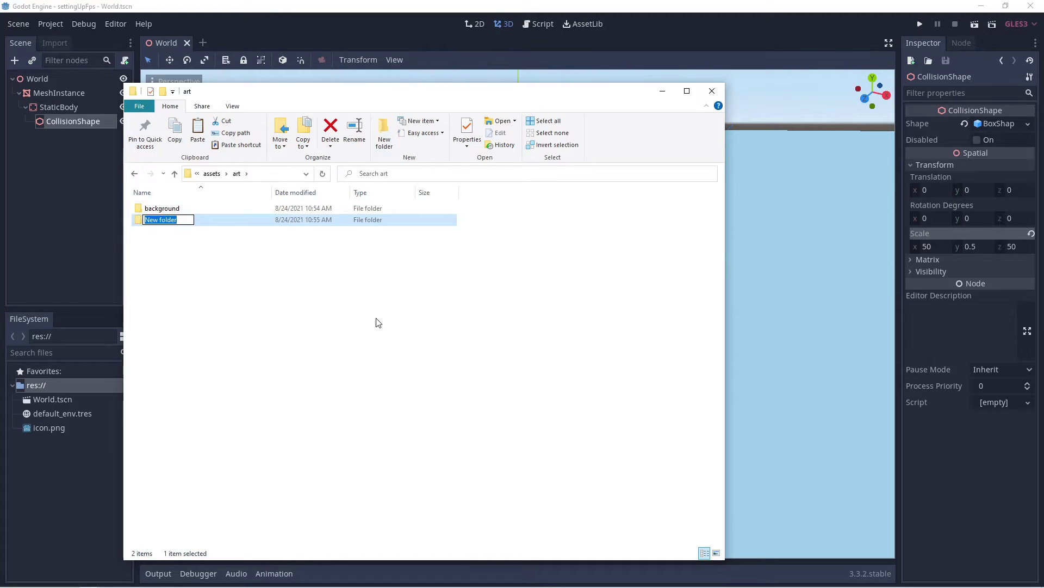
type("opponent")
key("Return")
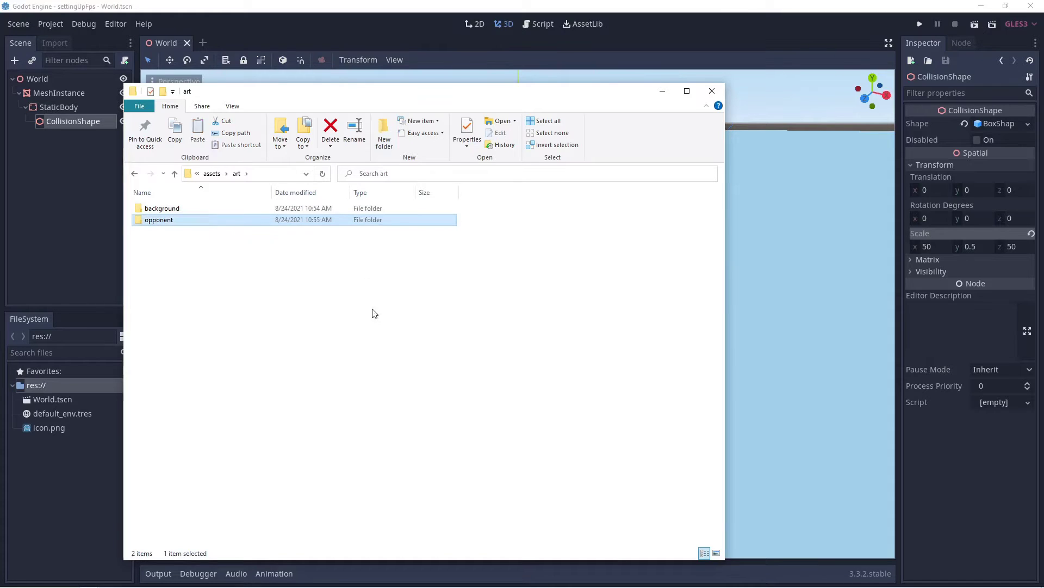
Create two more subfolders named player and platform inside the art folder
left_click(386, 134)
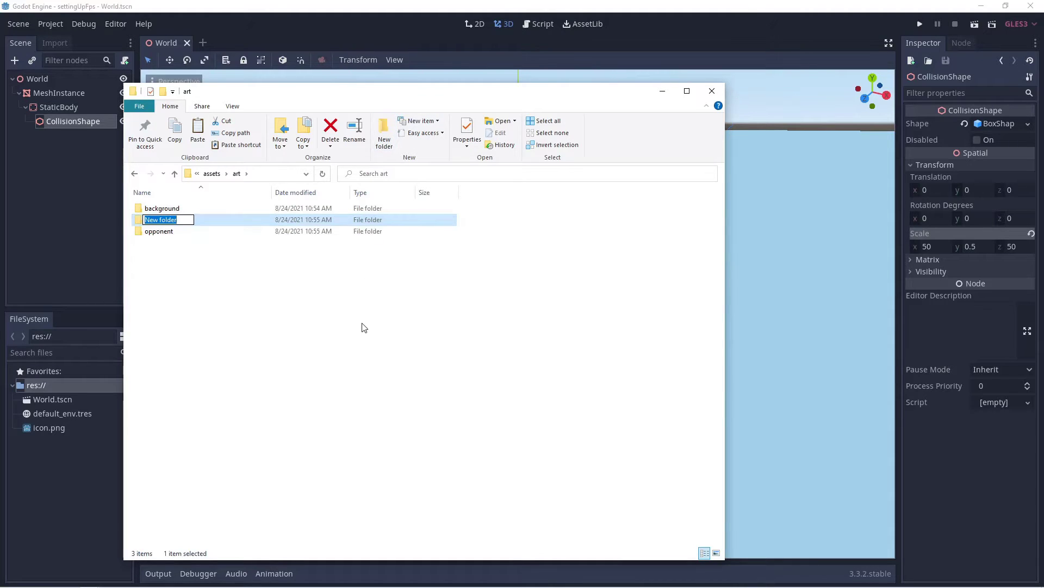
type("player")
key("Return")
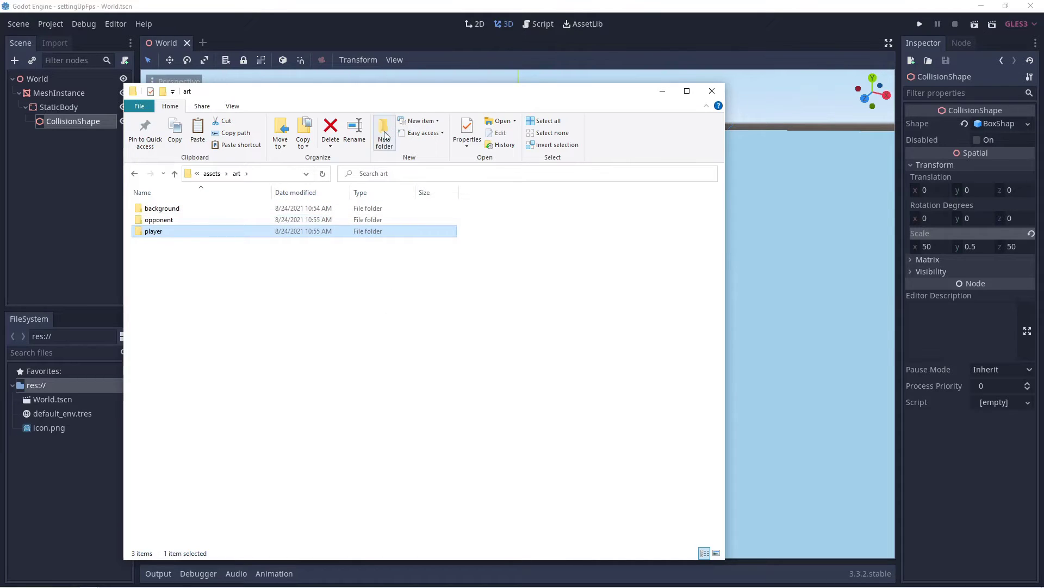
left_click(386, 146)
type("p")
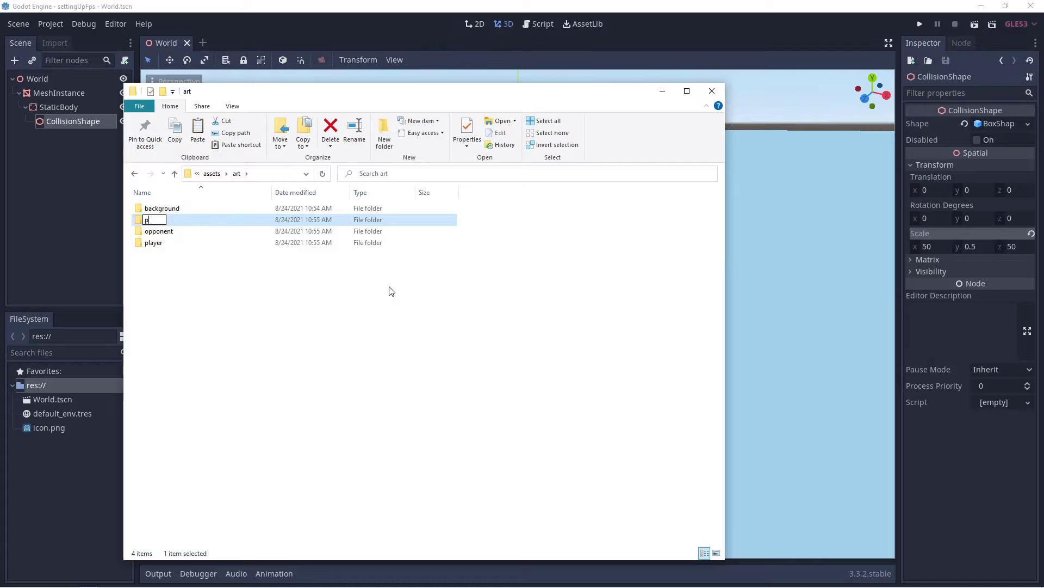
type("latform")
key("Return")
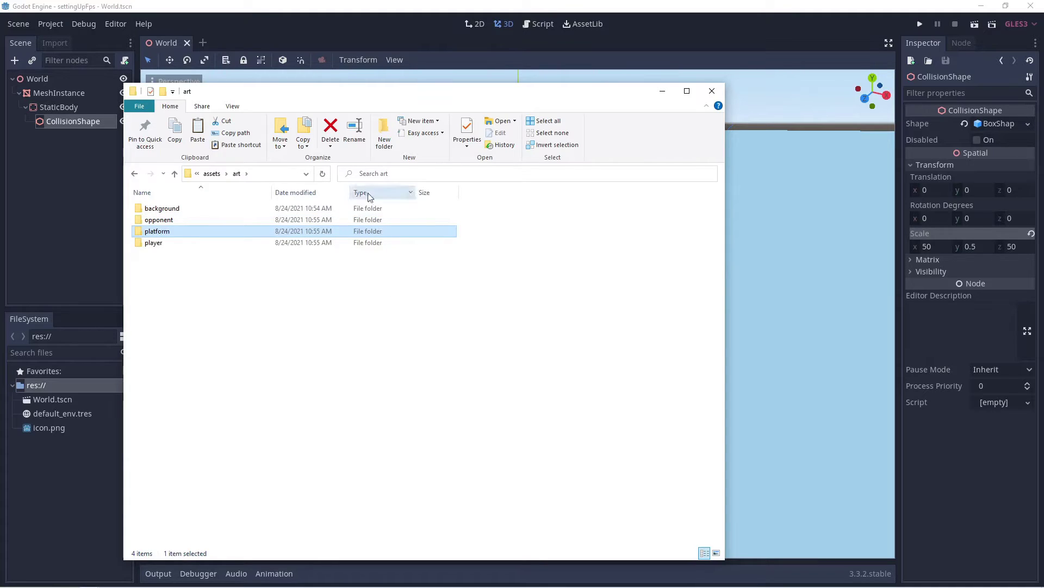
Add subfolders named tileset and ui to the art folder
left_click(384, 130)
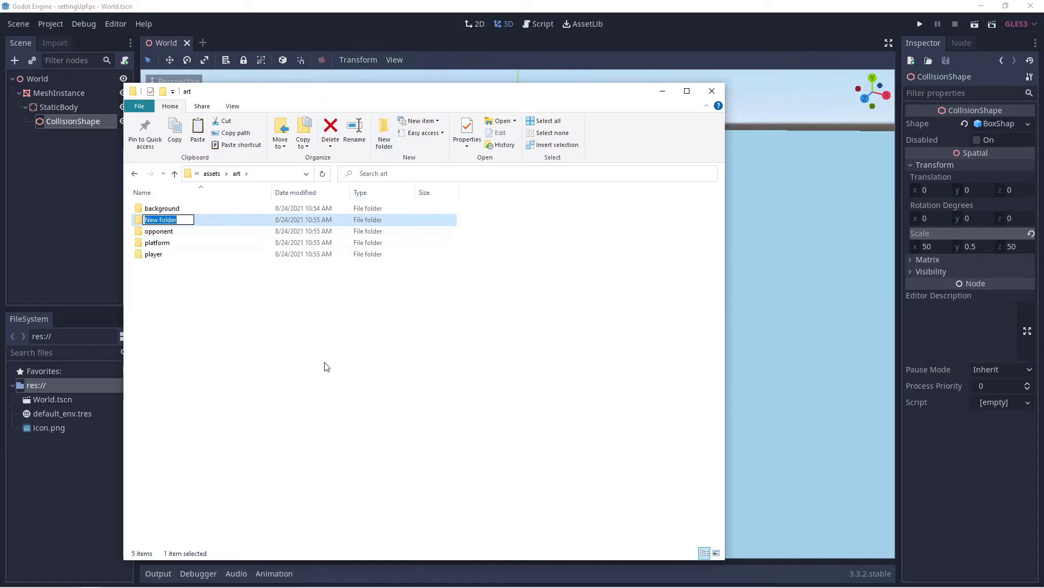
type("tileset")
key("Return")
type("ui")
key("Return")
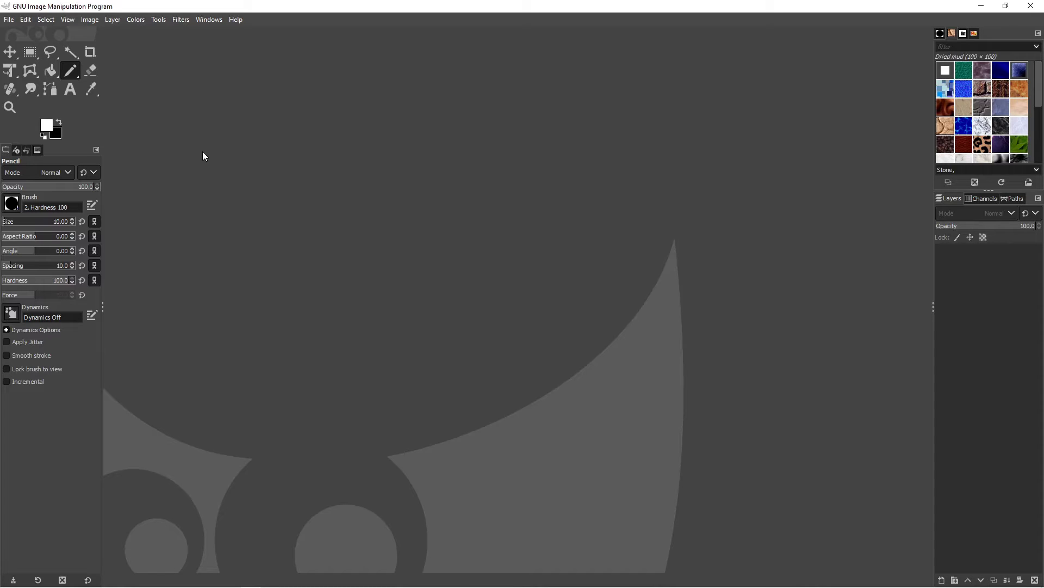
Switch to GIMP, create a new 100 × 100 px image, and add a transparent layer above its background
left_click(10, 20)
left_click(21, 34)
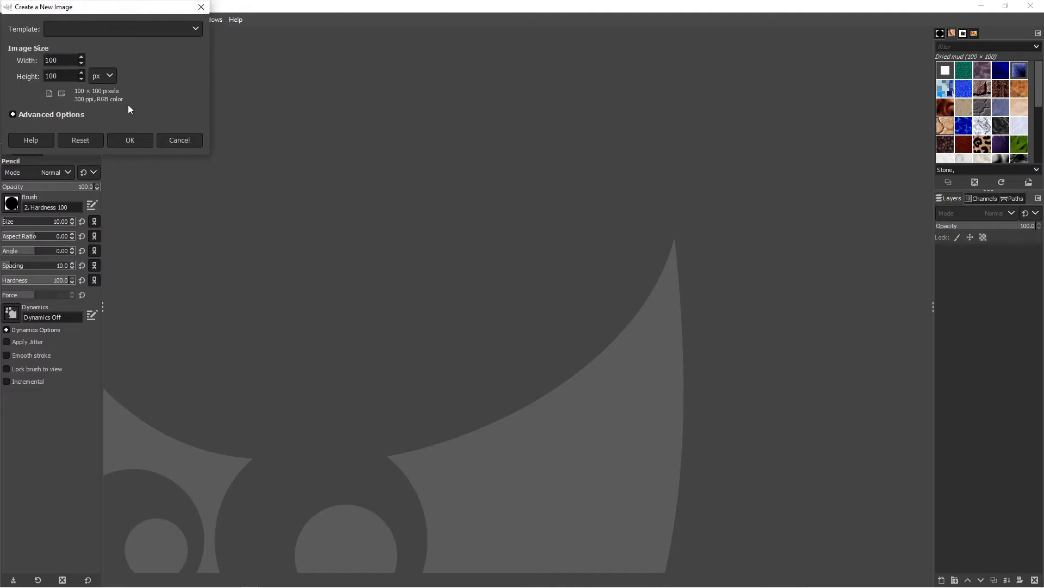
left_click(145, 138)
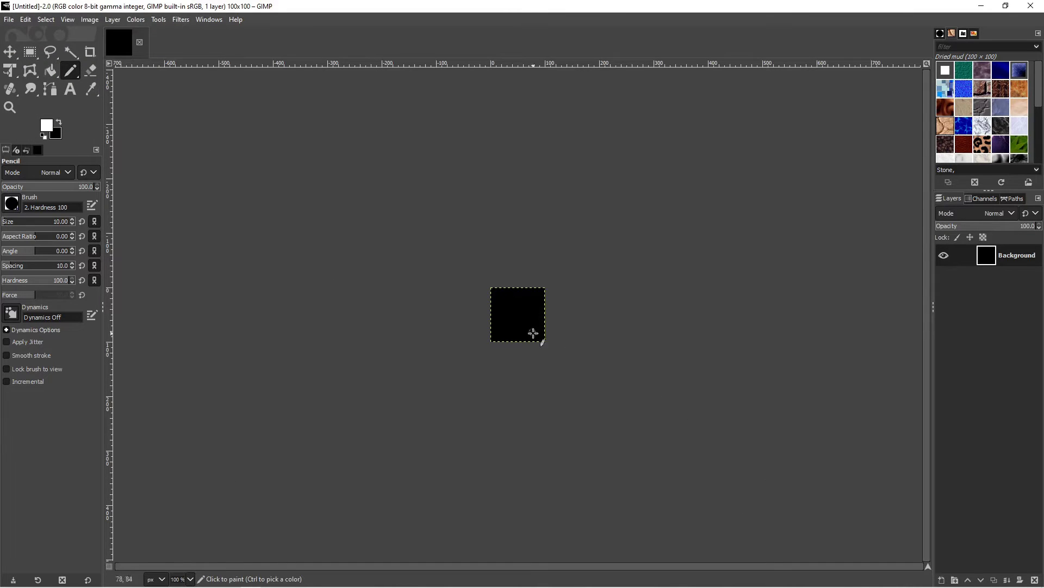
left_click(942, 580)
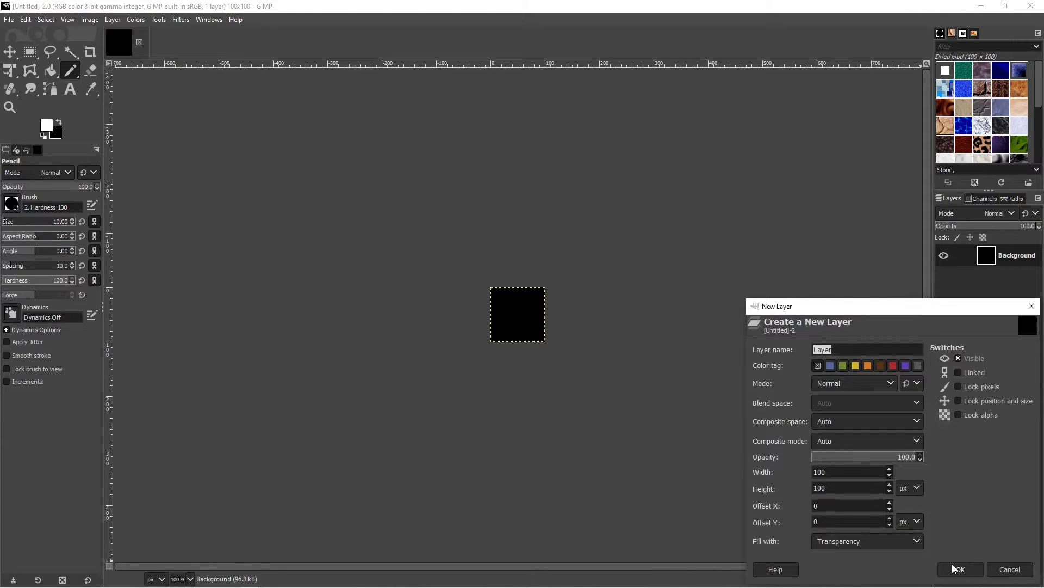
left_click(956, 569)
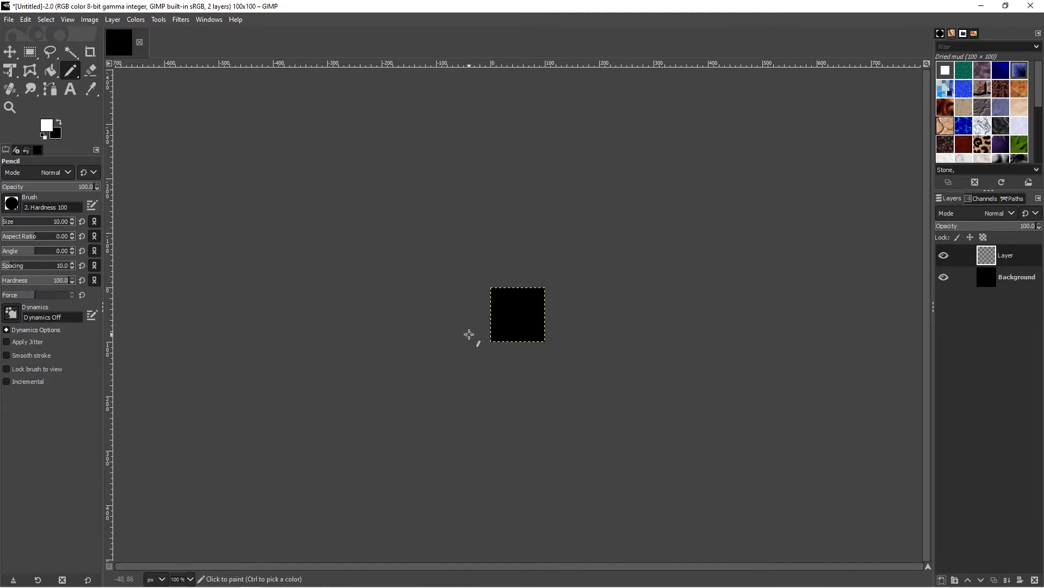
Draw a straight horizontal white line across the middle of the canvas with the Pencil tool at size 10
scroll(469, 334, "up", 3, "ctrl")
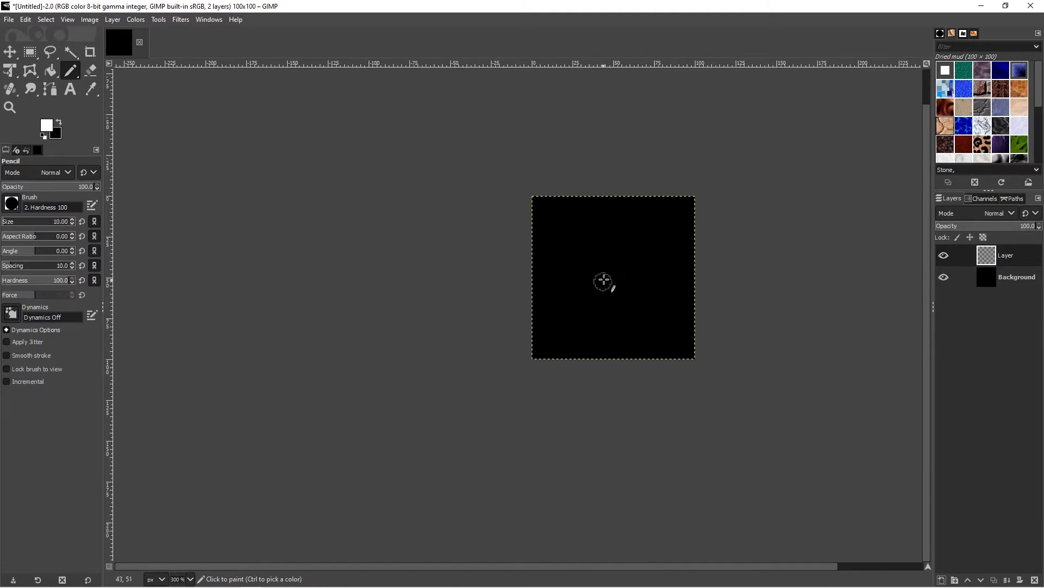
middle_click_drag(612, 265, 502, 327)
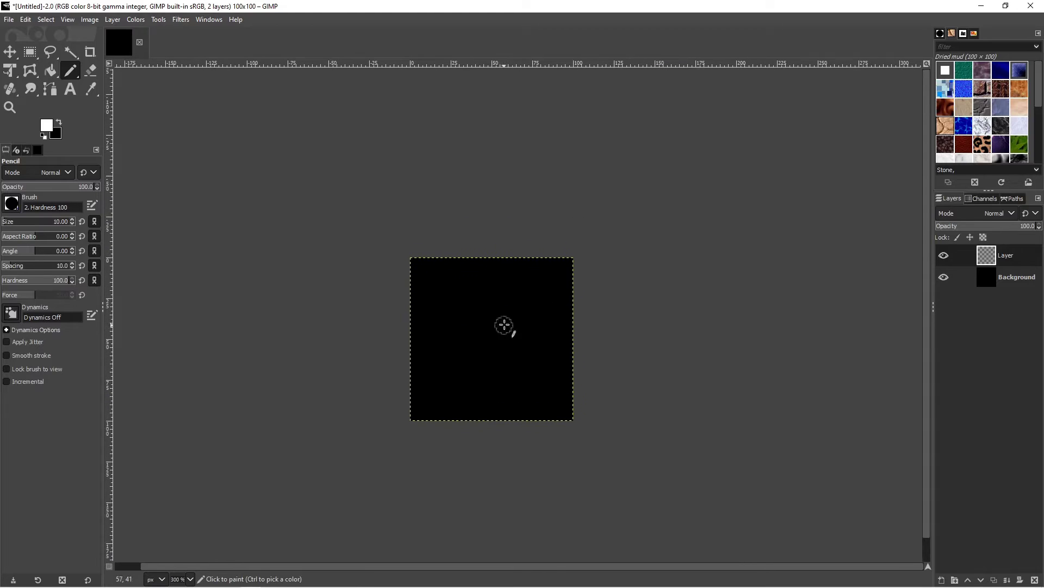
left_click(376, 341)
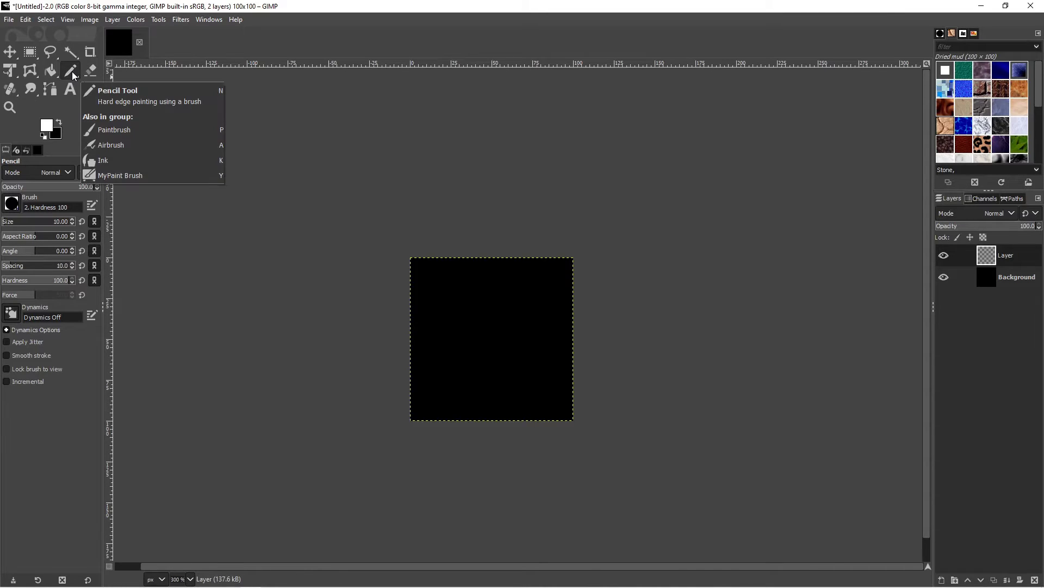
left_click(380, 336)
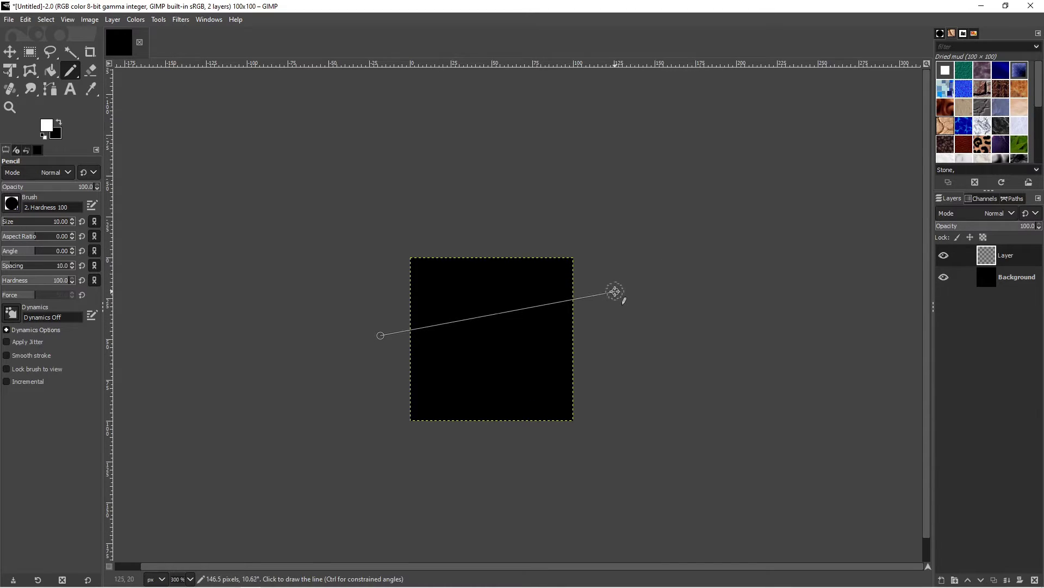
left_click(598, 325, "ctrl+shift")
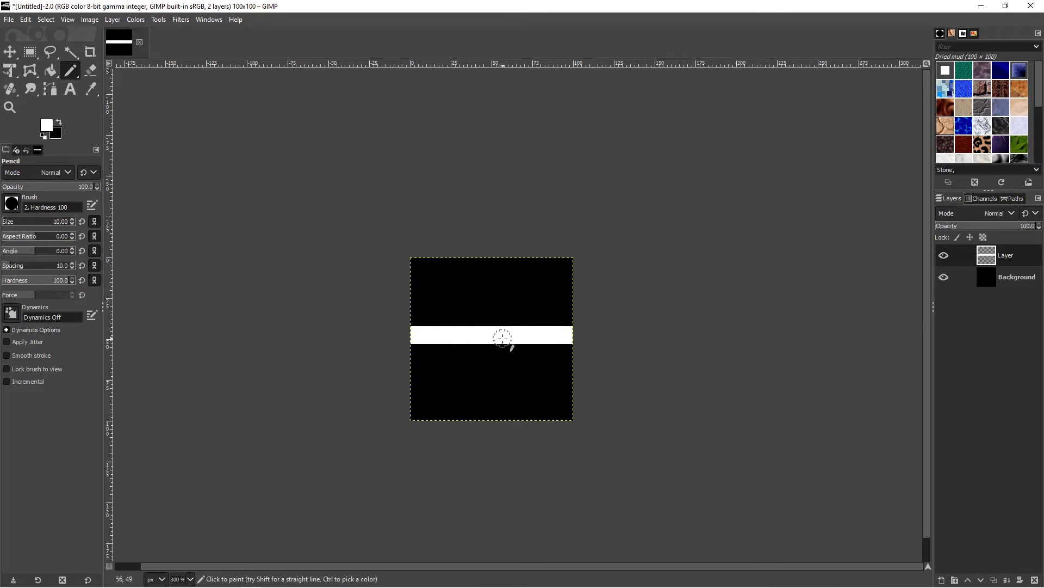
Draw a straight vertical white pencil line through the middle of the canvas, crossing the horizontal line
left_click(488, 237)
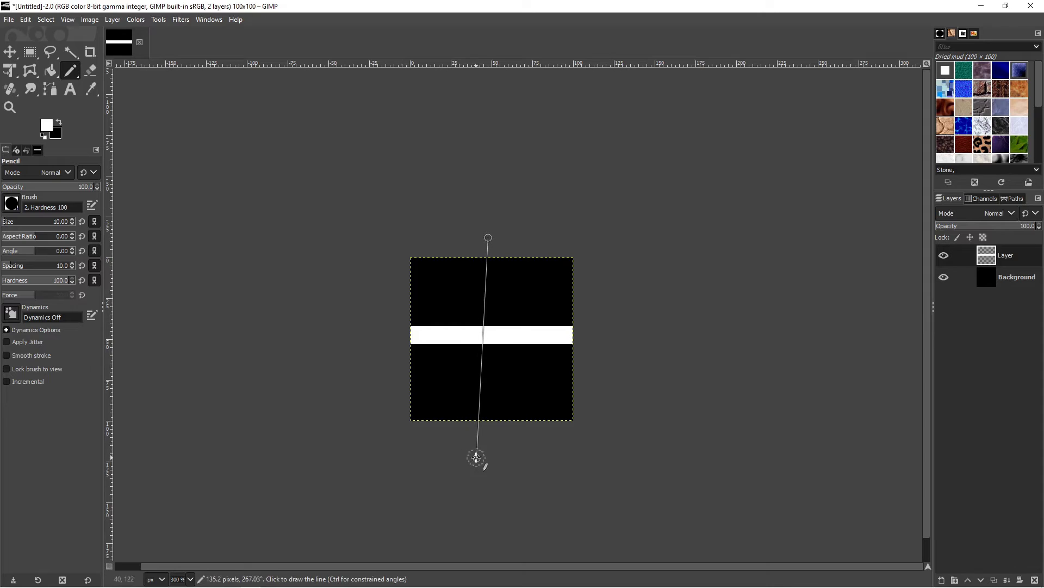
key("ctrl")
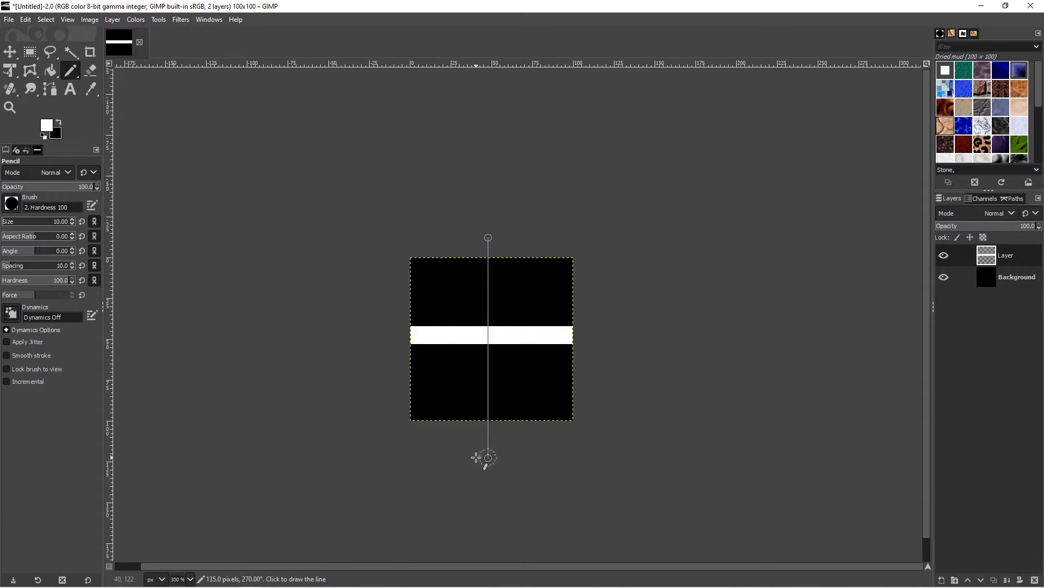
left_click(477, 458, "ctrl+shift")
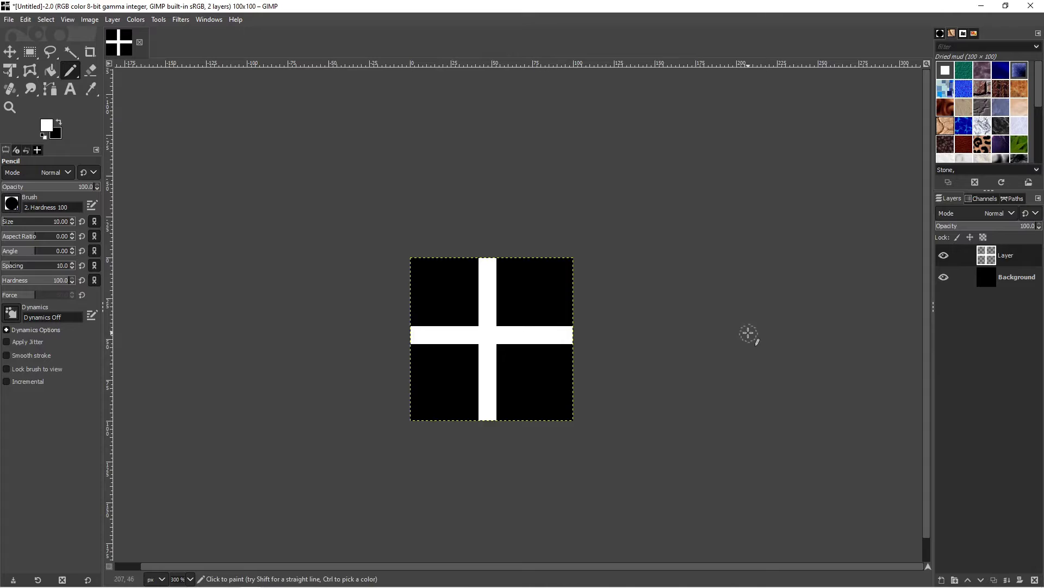
Add a new transparent layer and place it between the white cross layer and the background
left_click(941, 580)
left_click(960, 568)
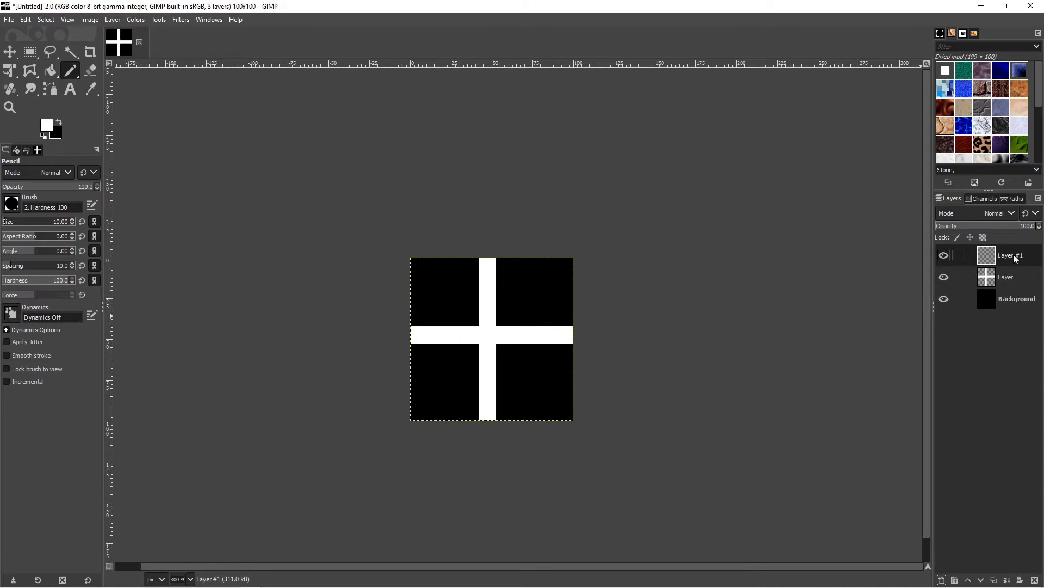
left_click_drag(1015, 259, 1017, 282)
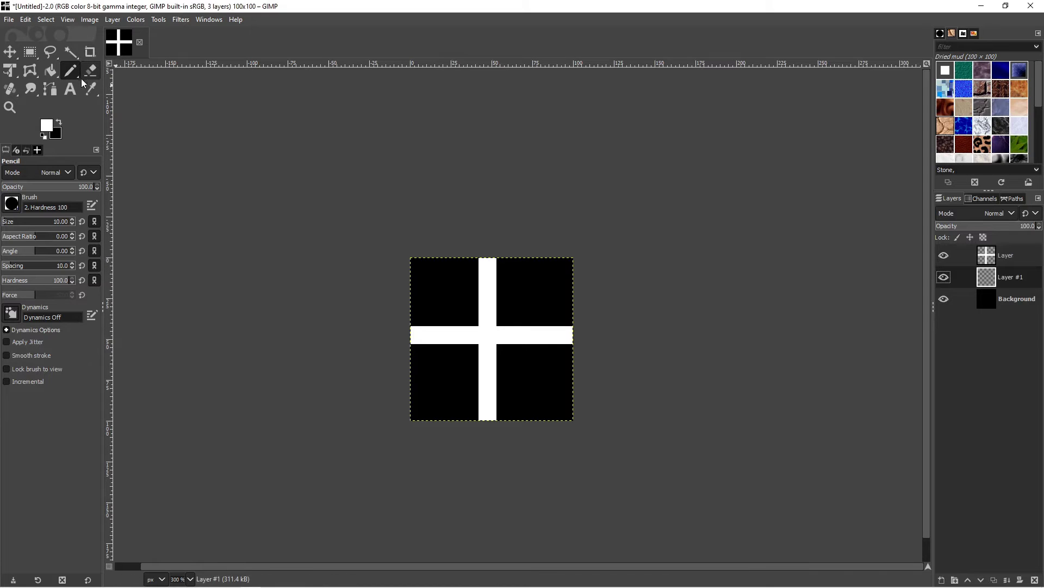
Set the foreground colour to blue 3f64cf and fill the layer beneath the white cross with it
left_click(46, 126)
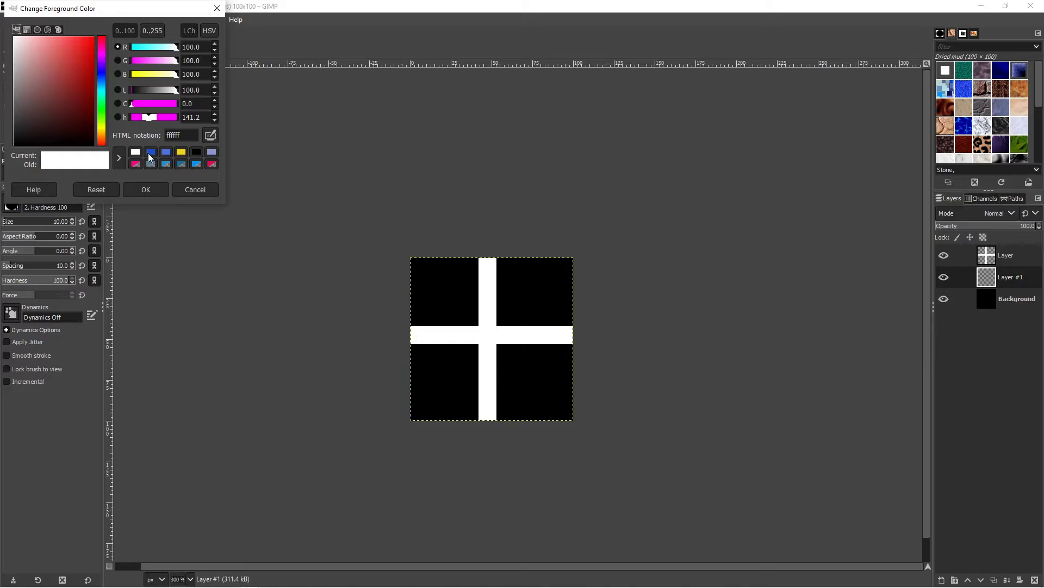
left_click(150, 152)
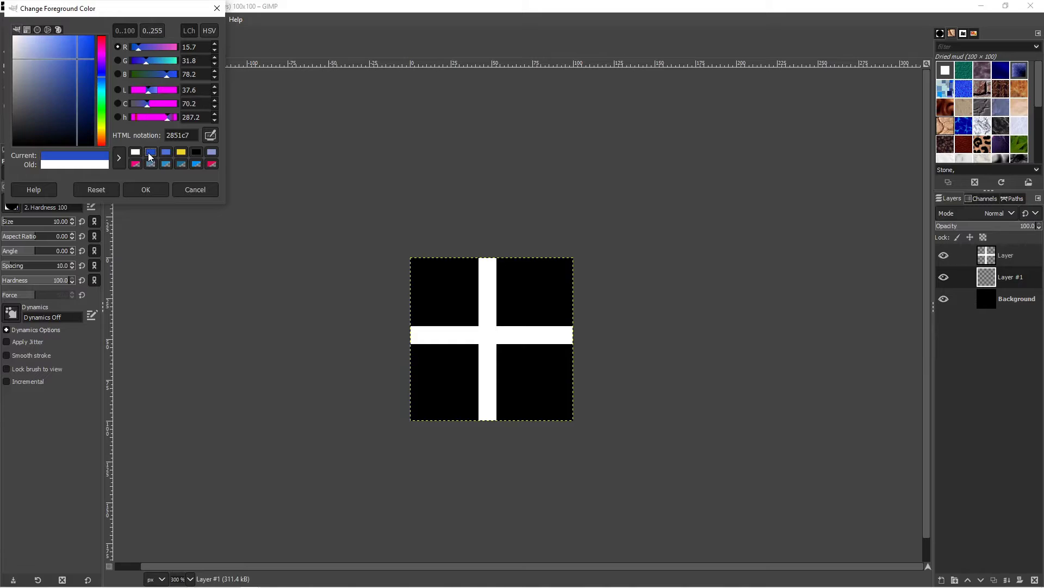
left_click(69, 55)
left_click(151, 189)
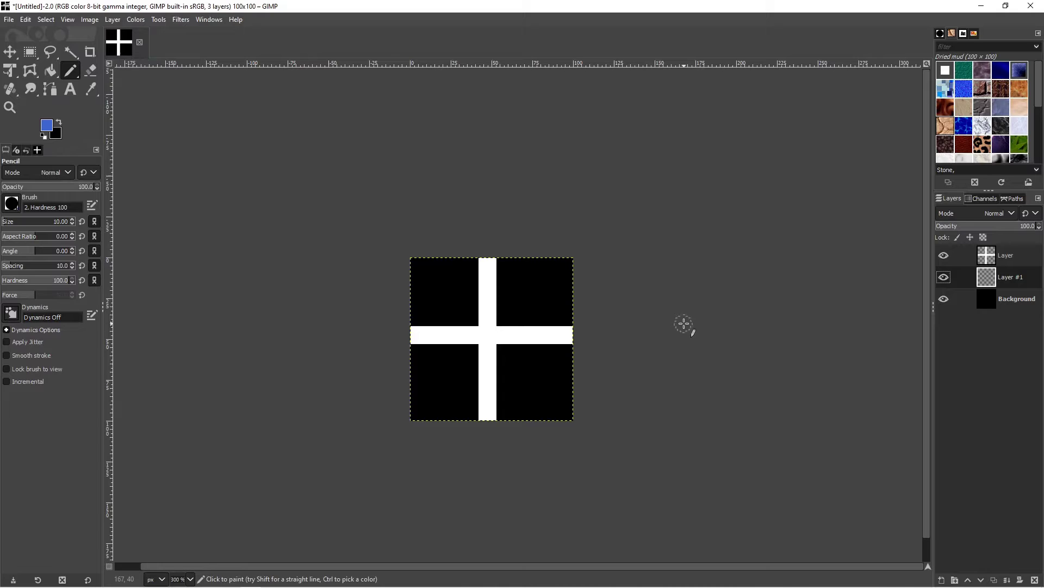
key("ctrl+comma")
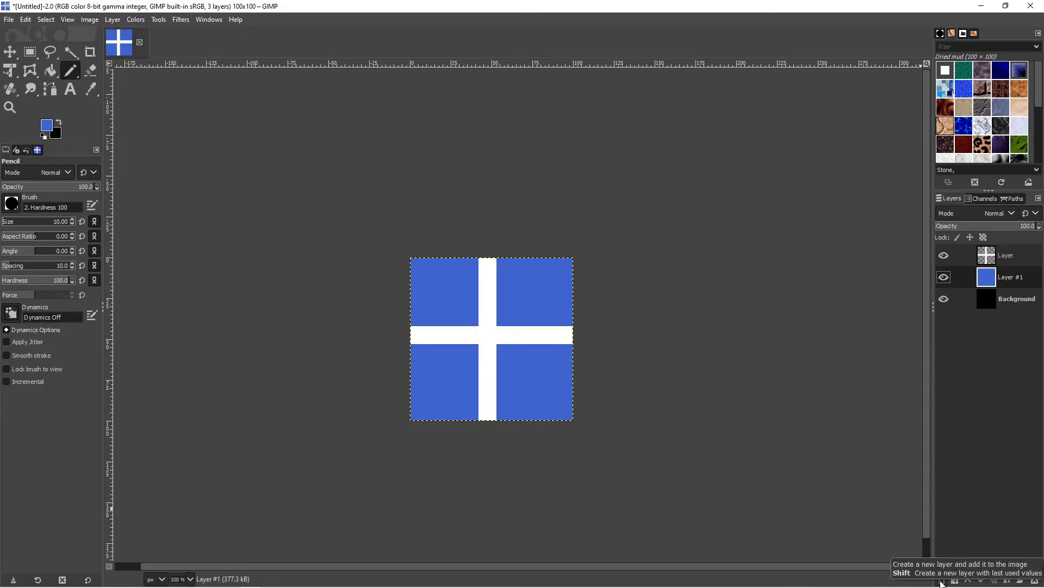
Add a transparent layer above the blue one and fill it with the yellow-green foreground colour daf75d
left_click(942, 581)
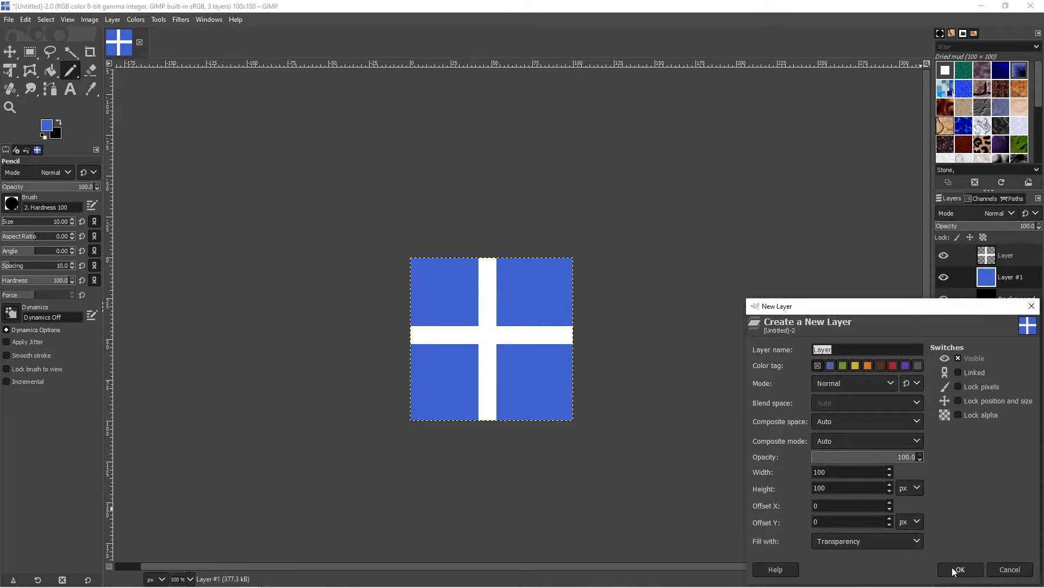
left_click(955, 569)
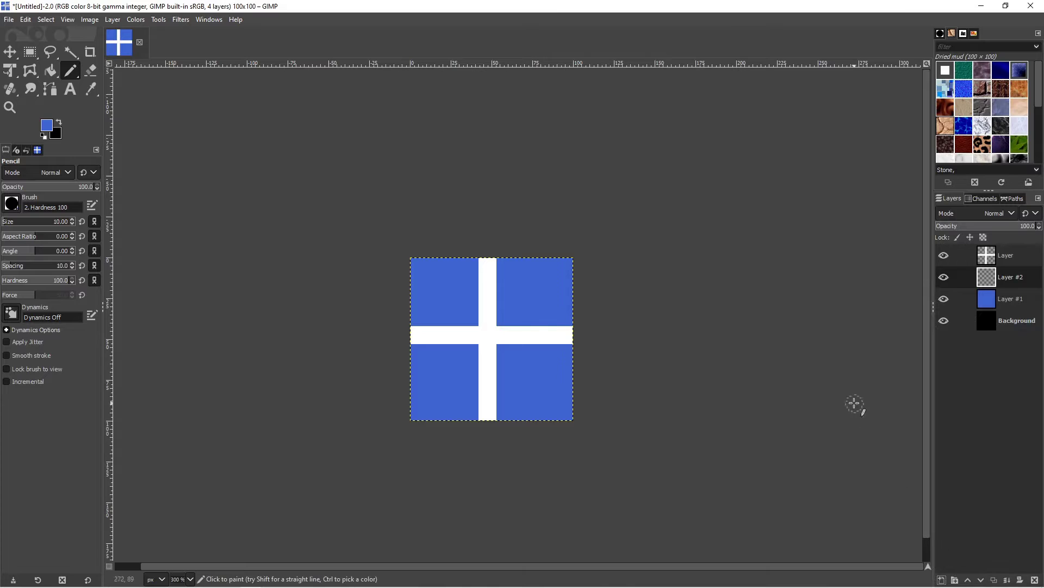
left_click(52, 128)
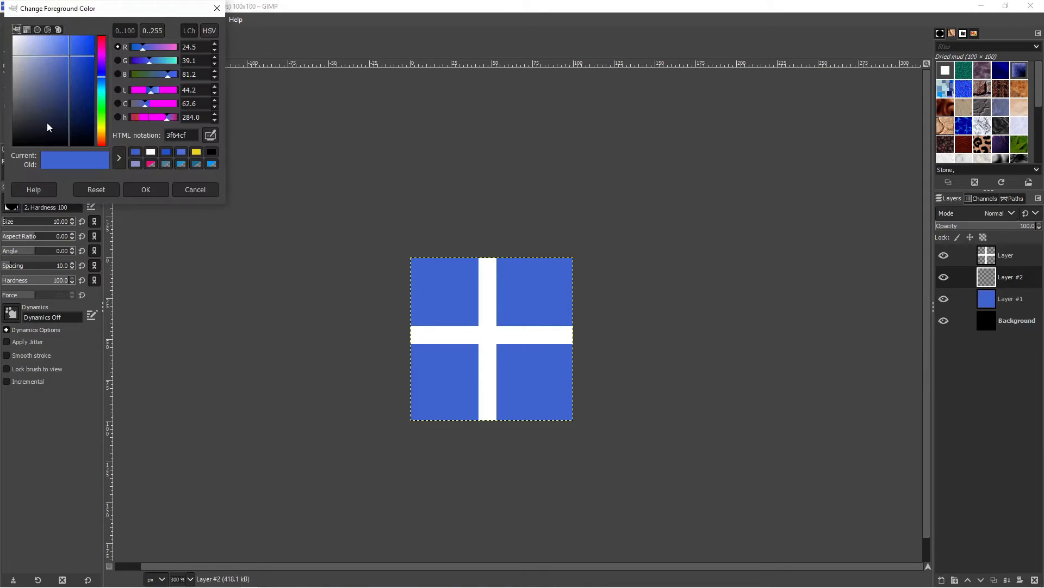
left_click_drag(102, 121, 104, 124)
left_click_drag(84, 41, 90, 41)
left_click(103, 124)
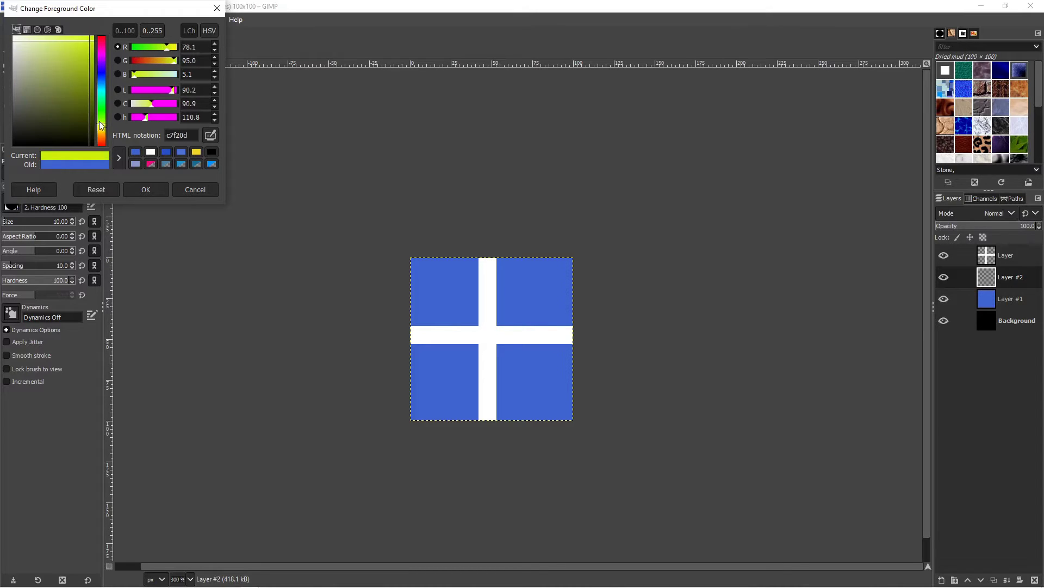
left_click(91, 39)
left_click_drag(89, 41, 59, 41)
left_click(64, 38)
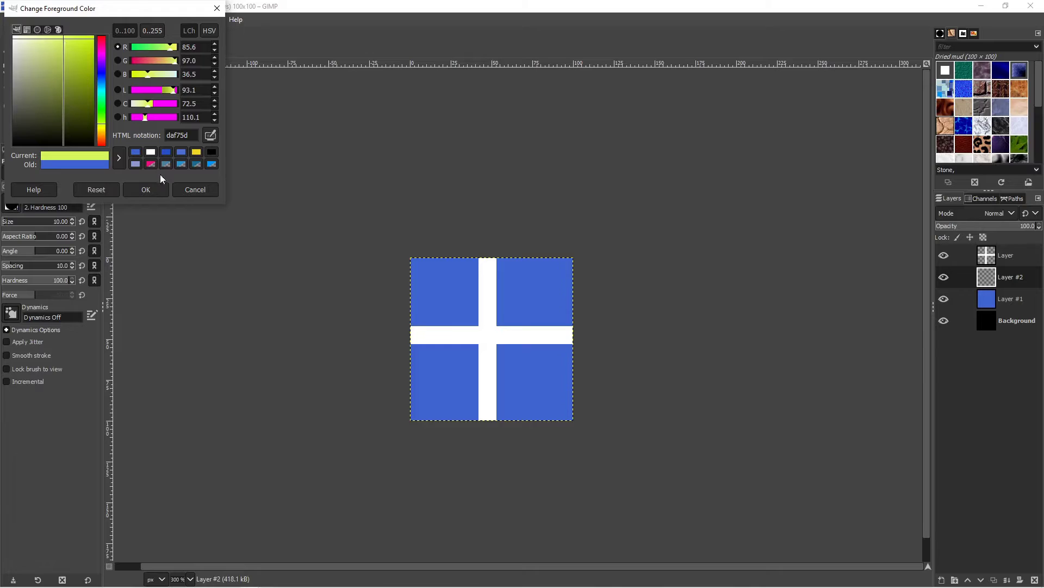
left_click(145, 190)
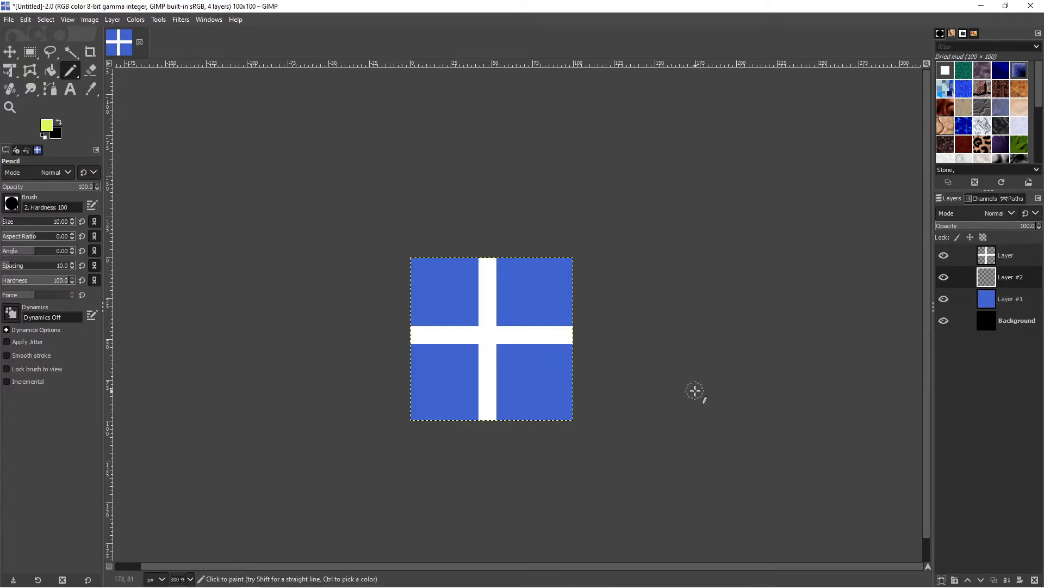
key("ctrl+comma")
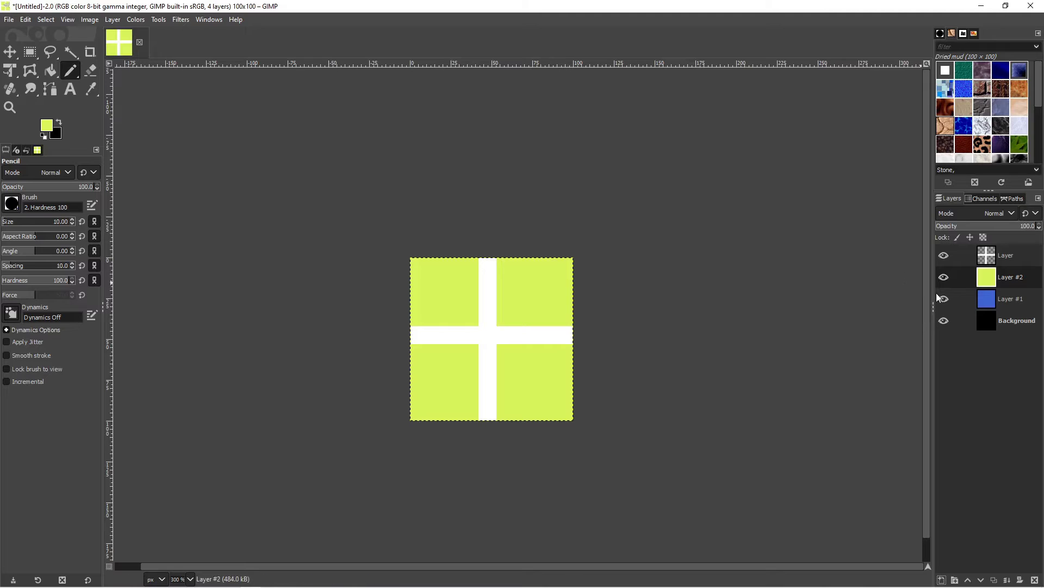
Hide the yellow-green layer and export the blue grid as bluegrid.png into settingUpFps/assets/art/tileset with the default PNG options
left_click(944, 276)
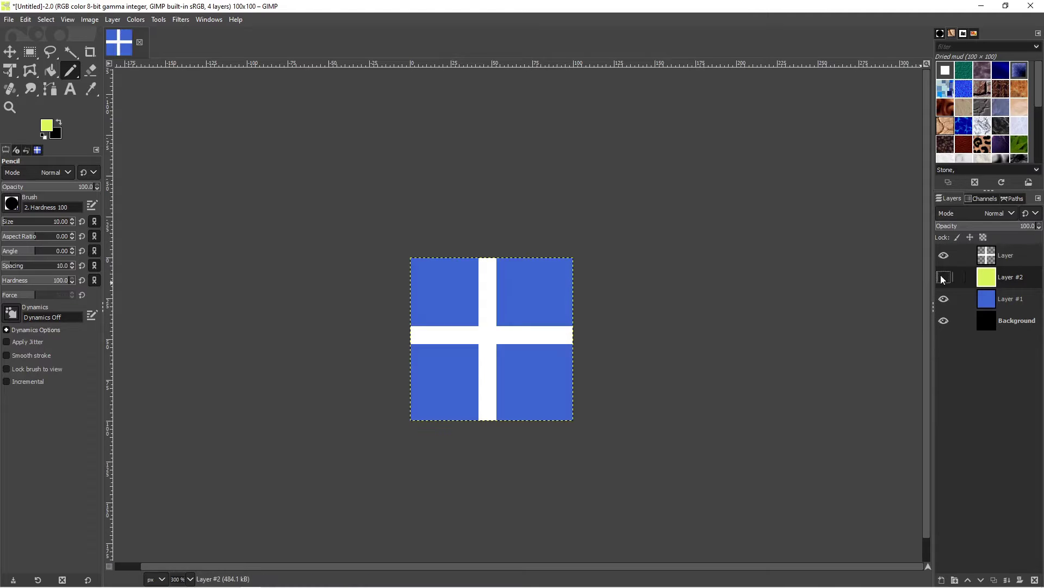
left_click(8, 20)
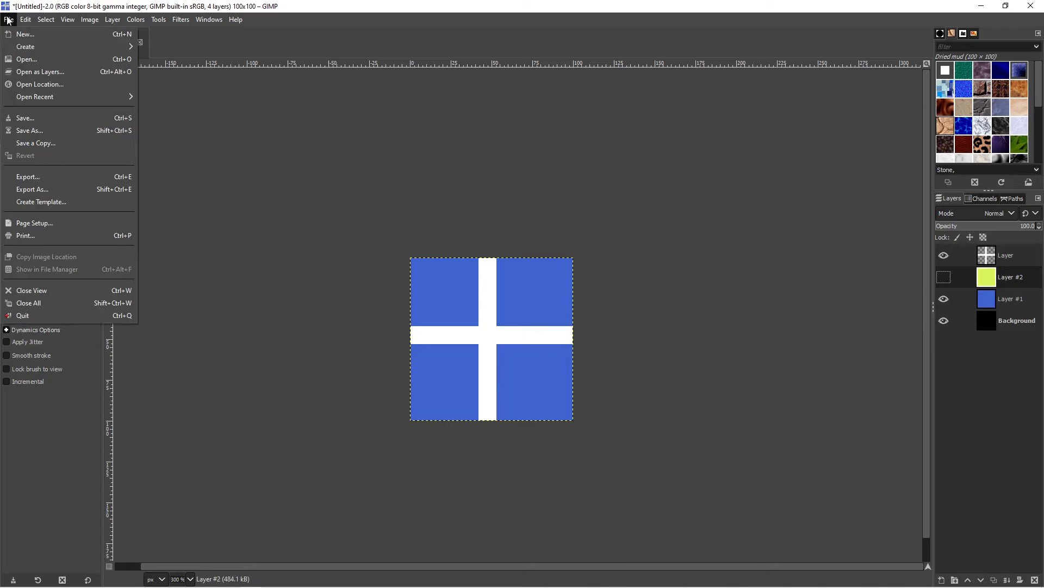
left_click(82, 189)
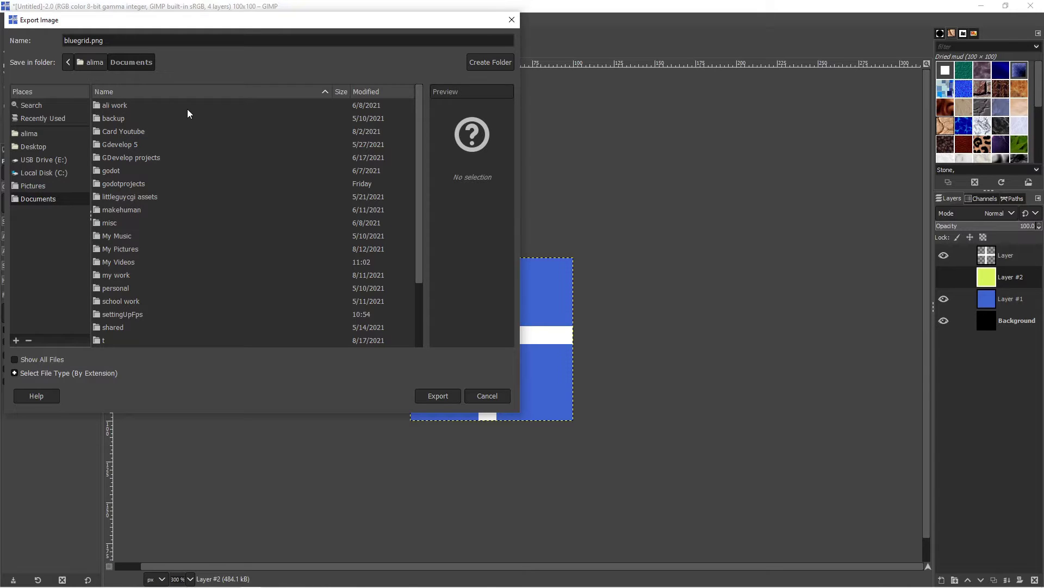
double_click(139, 313)
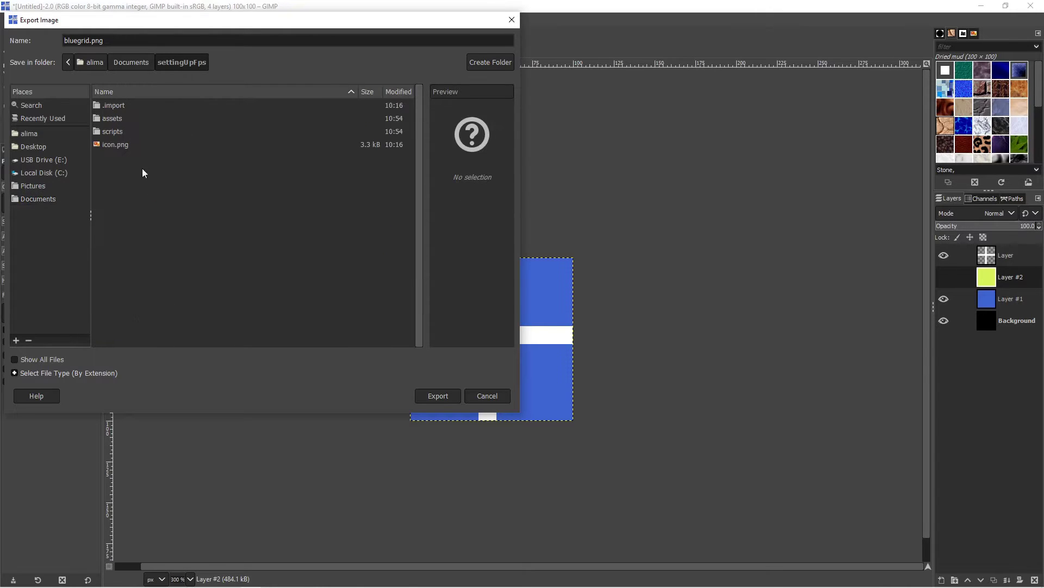
double_click(116, 116)
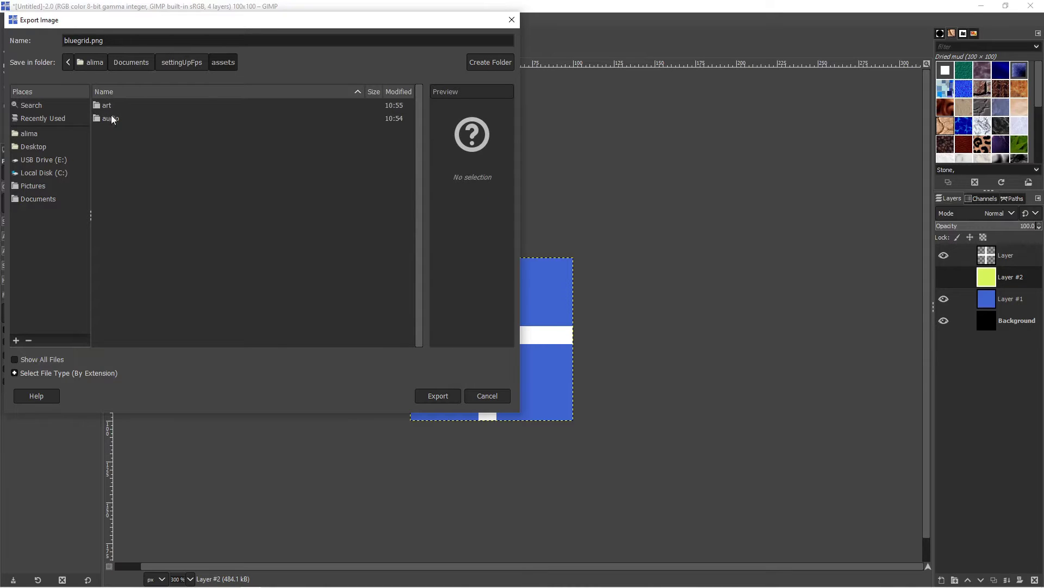
left_click(106, 103)
double_click(106, 103)
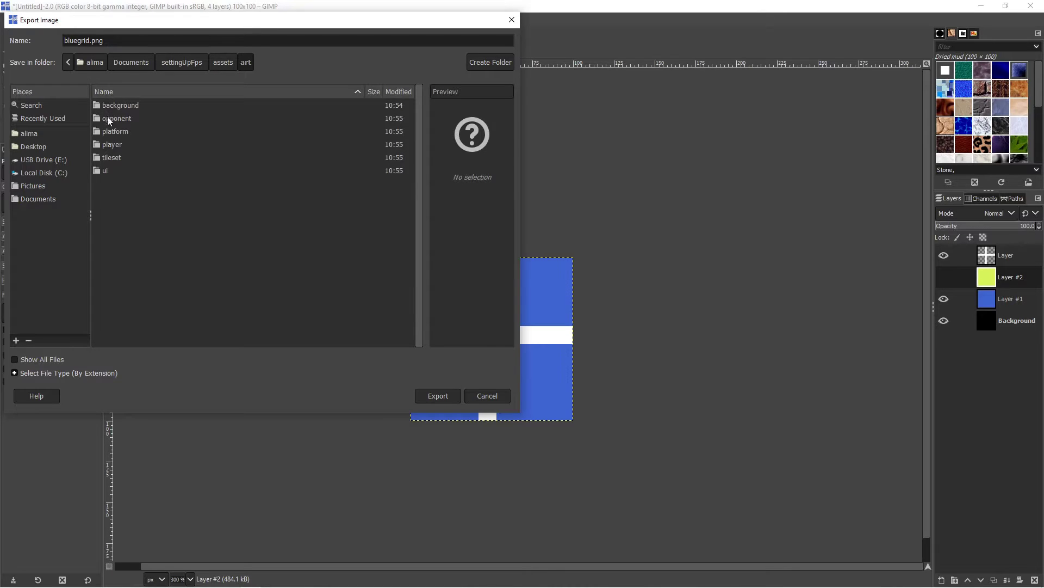
double_click(117, 156)
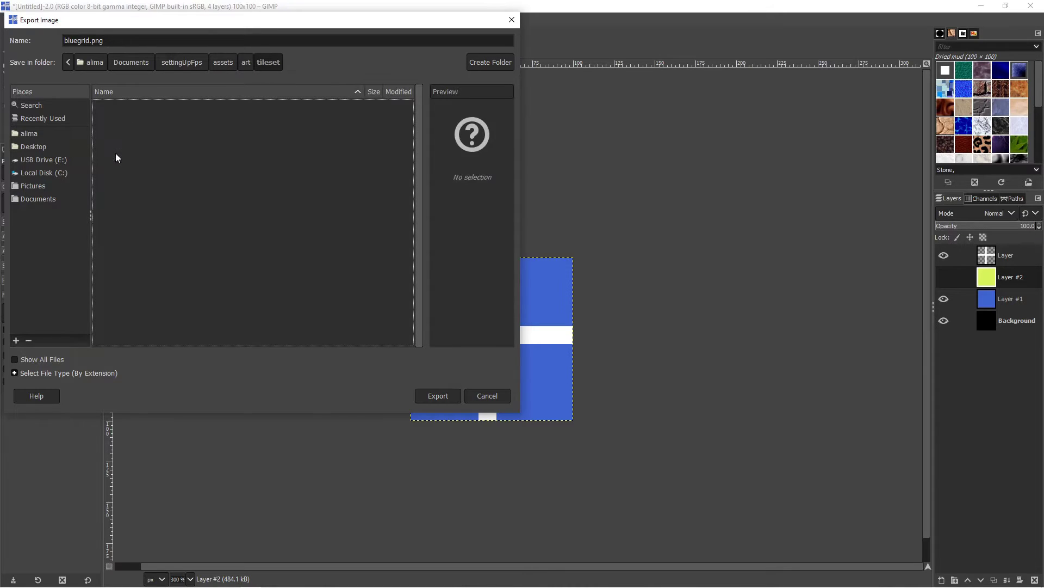
left_click(442, 396)
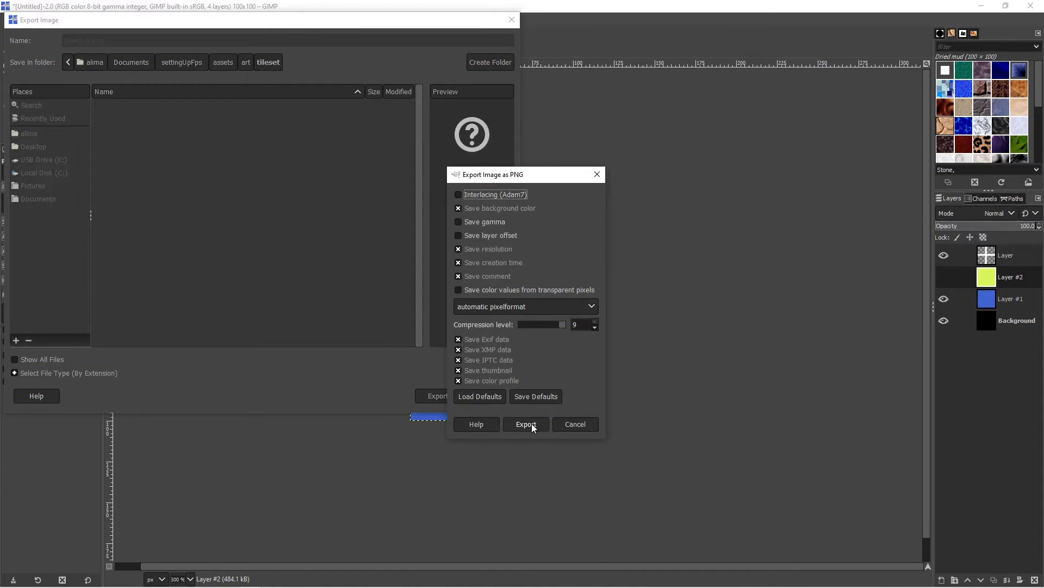
left_click(526, 424)
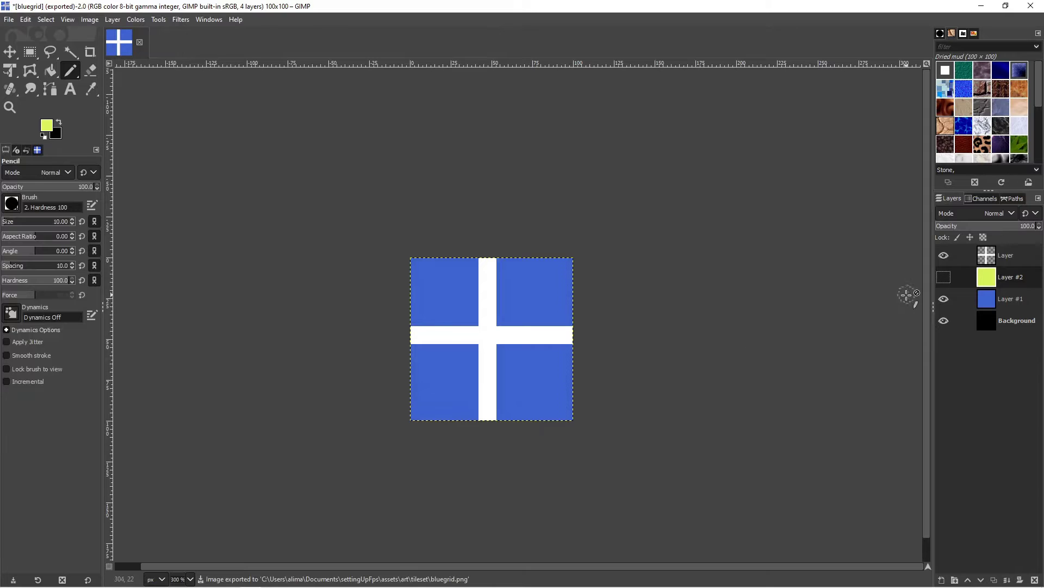
Show the yellow-green layer again and export the image as yellowgrid.png into the same tileset folder with the default PNG options
left_click(944, 277)
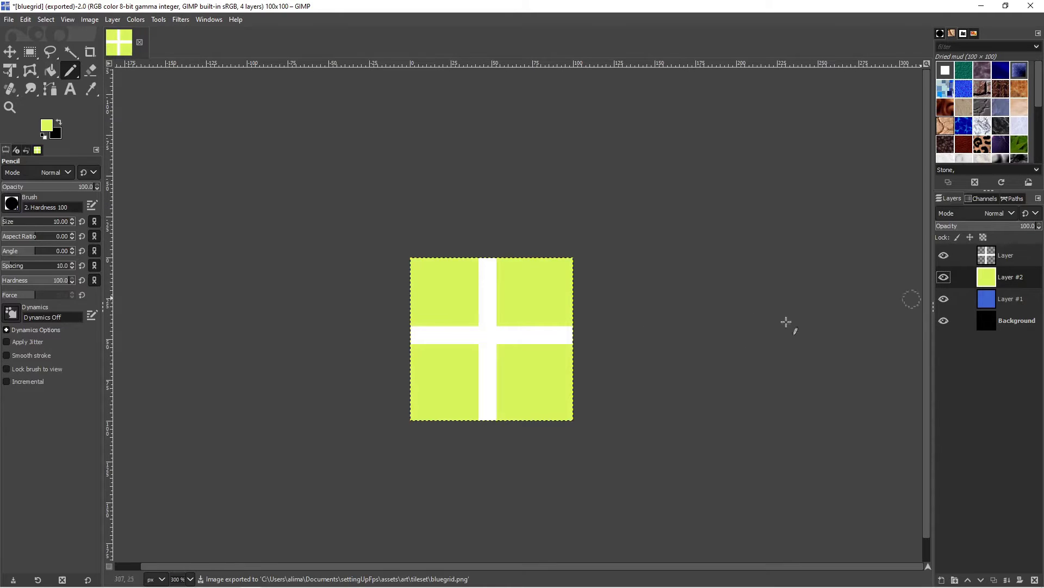
left_click(9, 19)
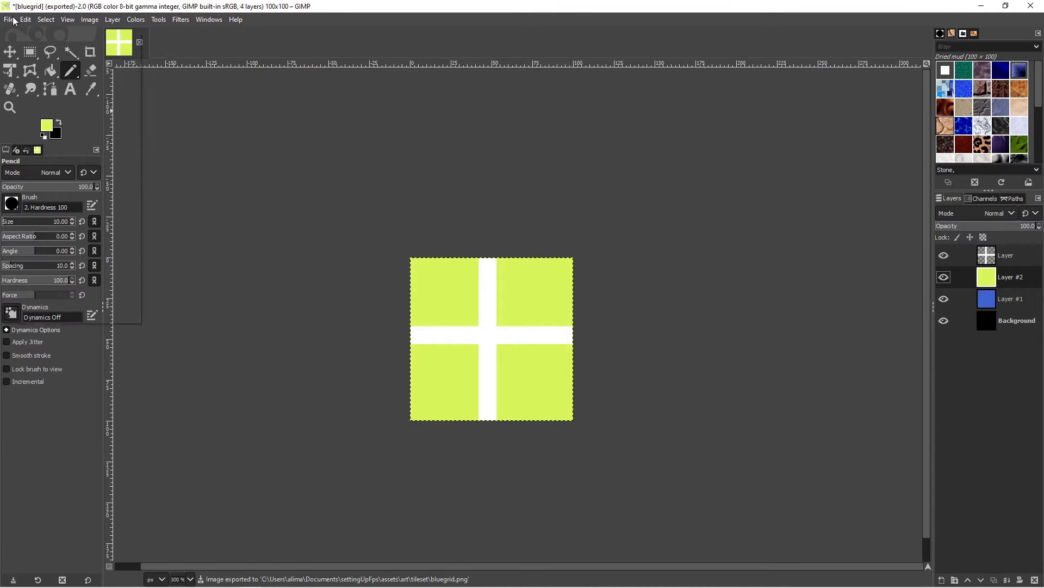
left_click(55, 191)
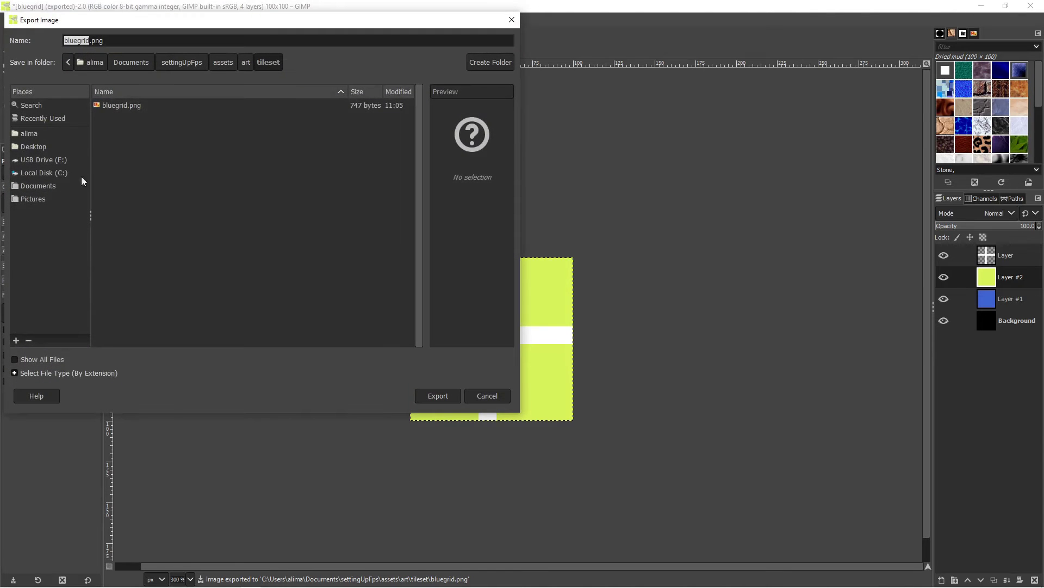
left_click(75, 41)
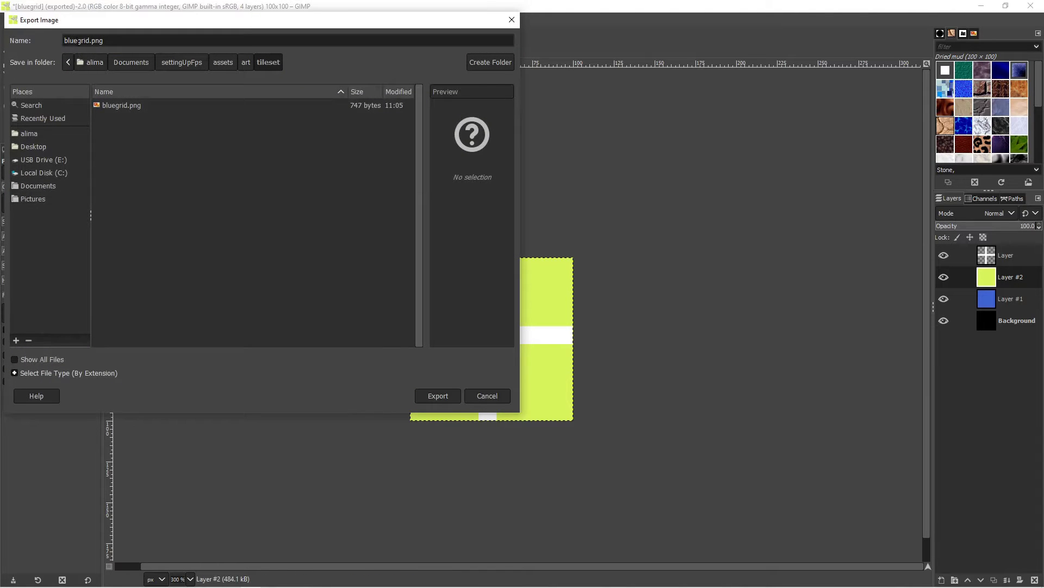
left_click_drag(79, 41, 69, 41)
left_click(85, 41)
left_click_drag(89, 42, 52, 33)
type("yellowgrid")
left_click(447, 394)
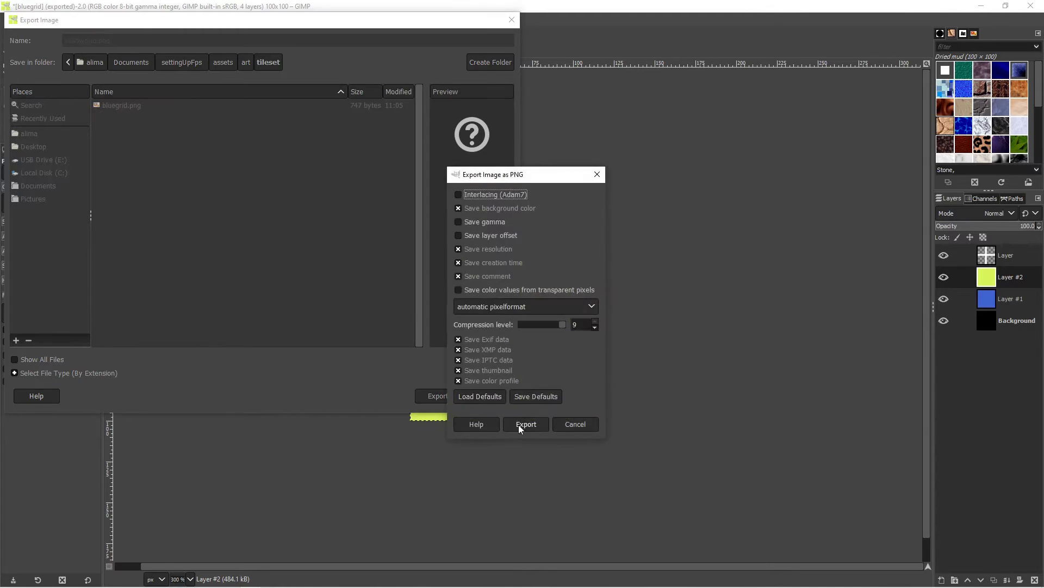
left_click(519, 428)
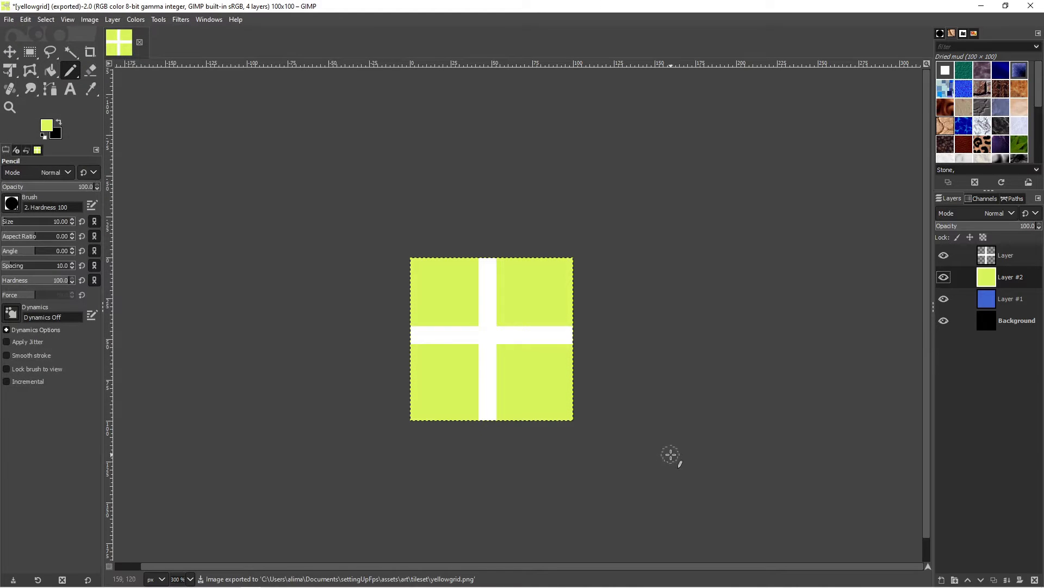
Switch to Godot and assign a new SpatialMaterial to material slot 0 of the floor's MeshInstance
key("alt+Tab")
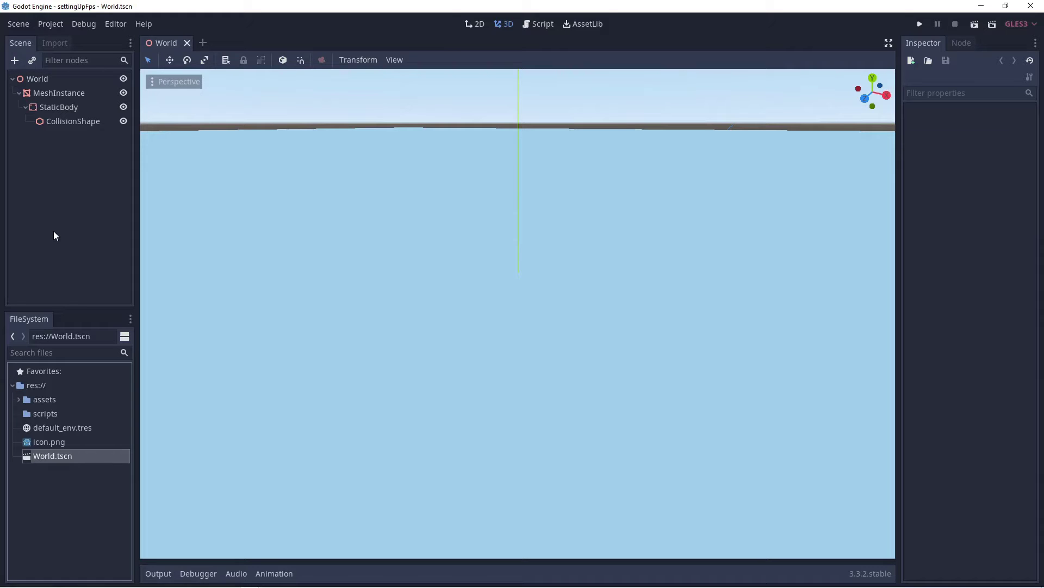
left_click(69, 93)
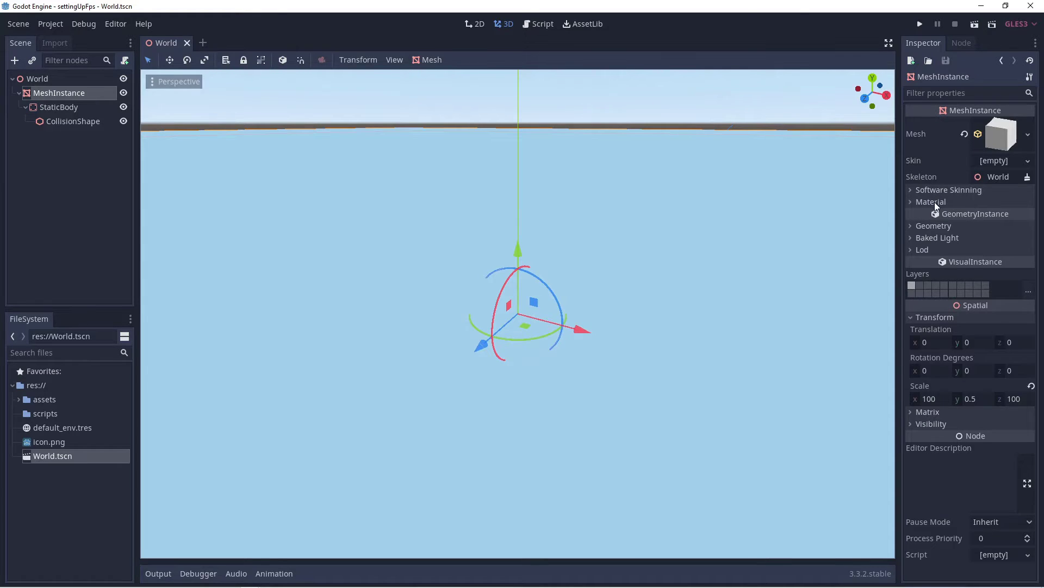
left_click(914, 200)
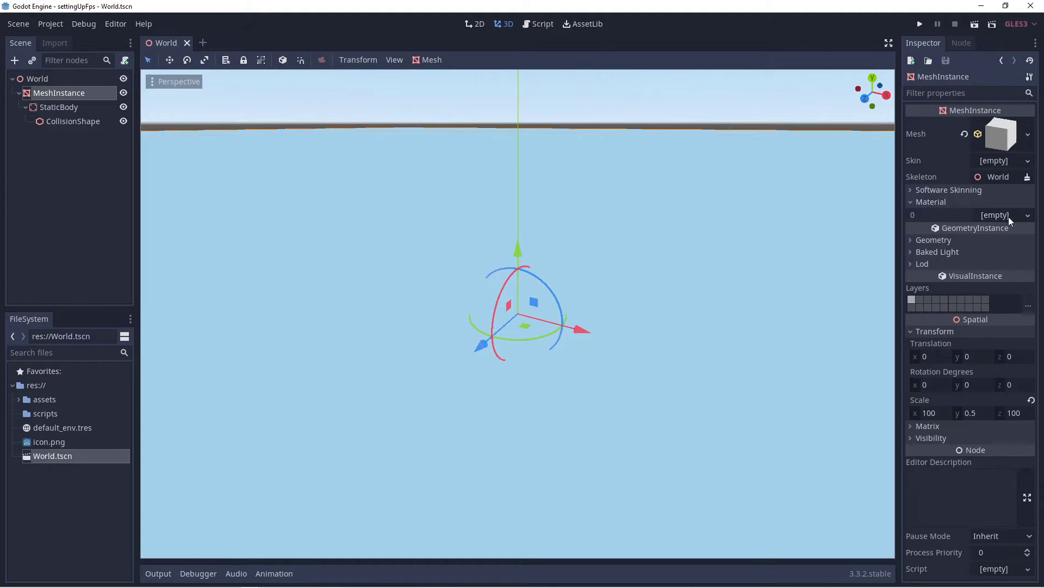
left_click(1028, 216)
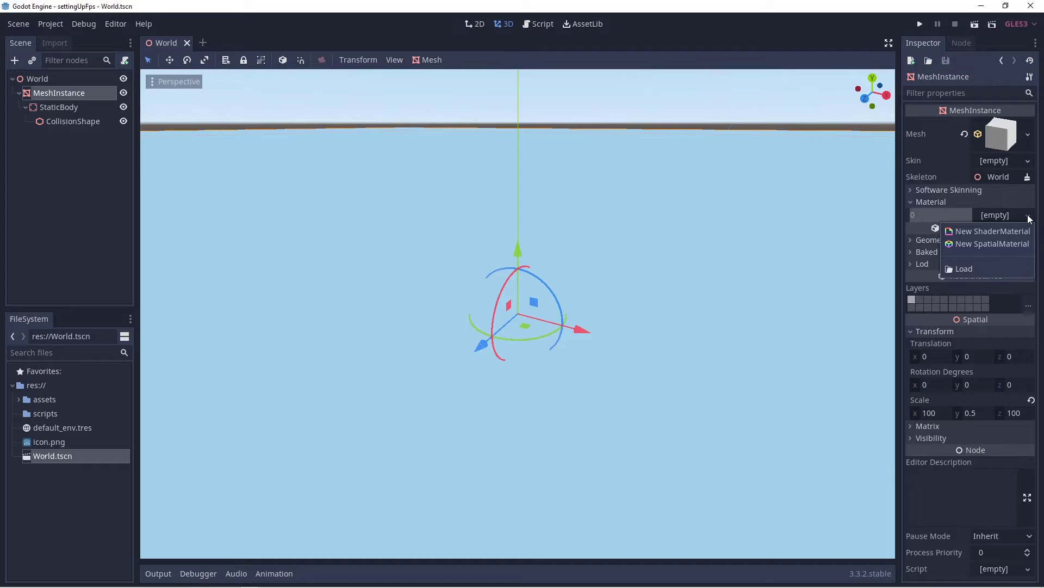
left_click(1009, 243)
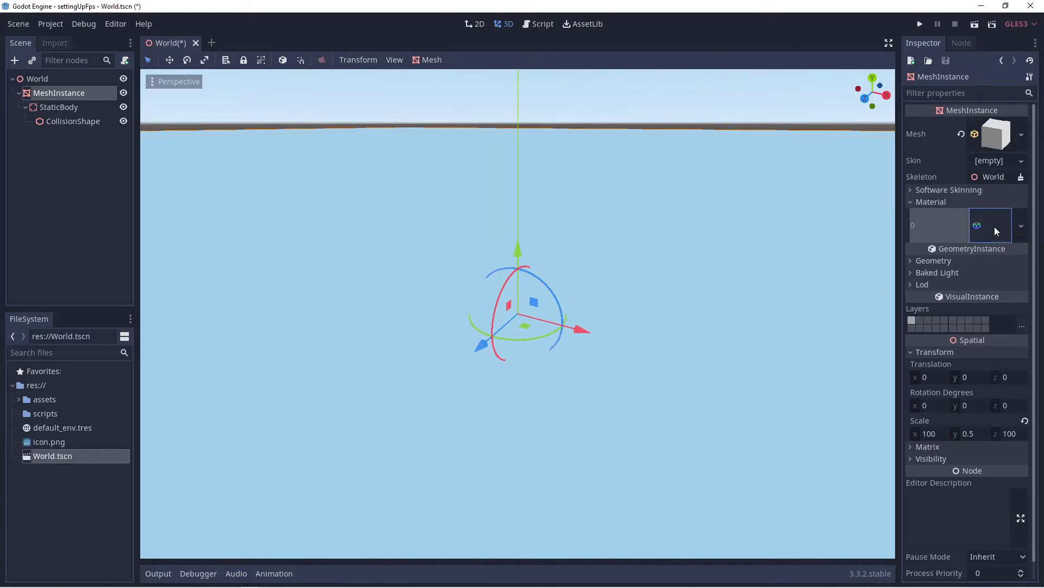
Load bluegrid.png from res://assets/art/tileset as the albedo texture of the floor's new material
left_click(996, 231)
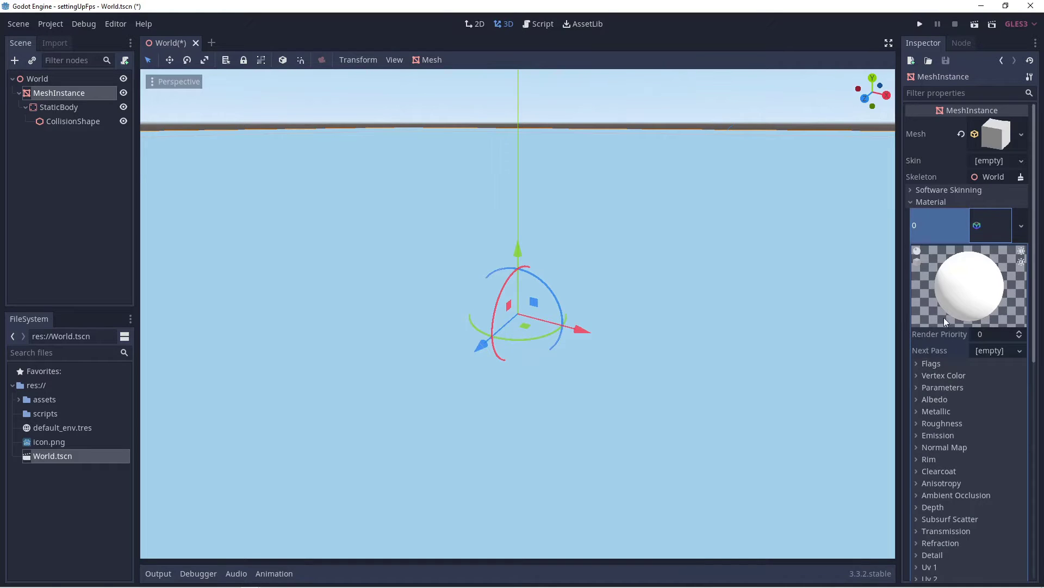
left_click(919, 400)
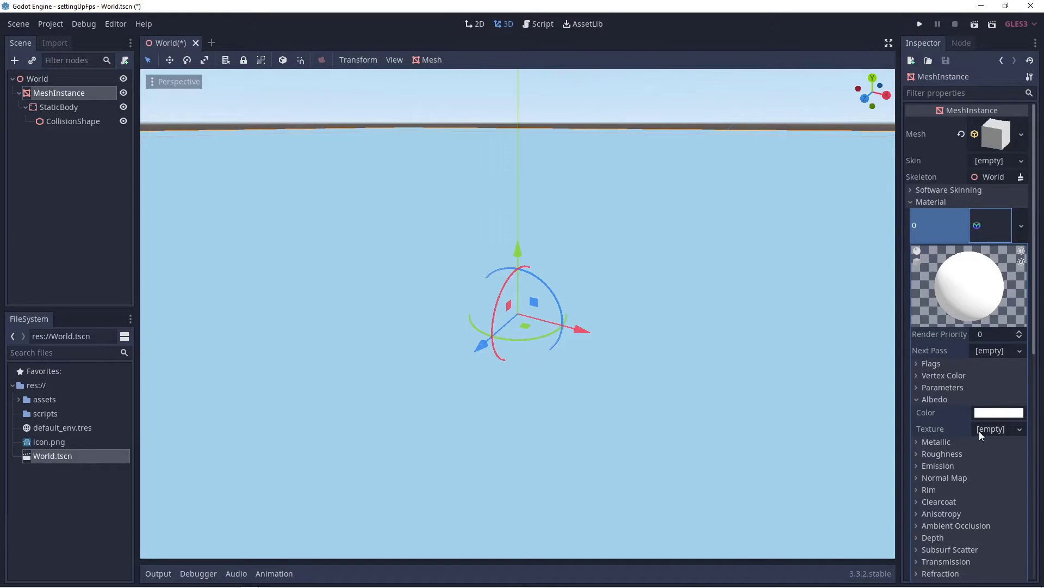
left_click(1020, 430)
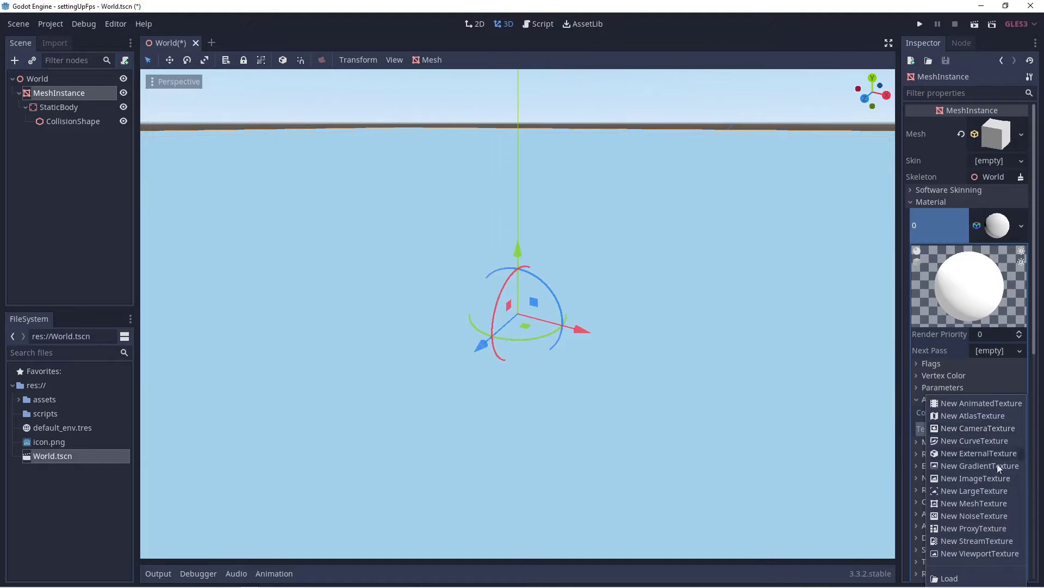
left_click(954, 579)
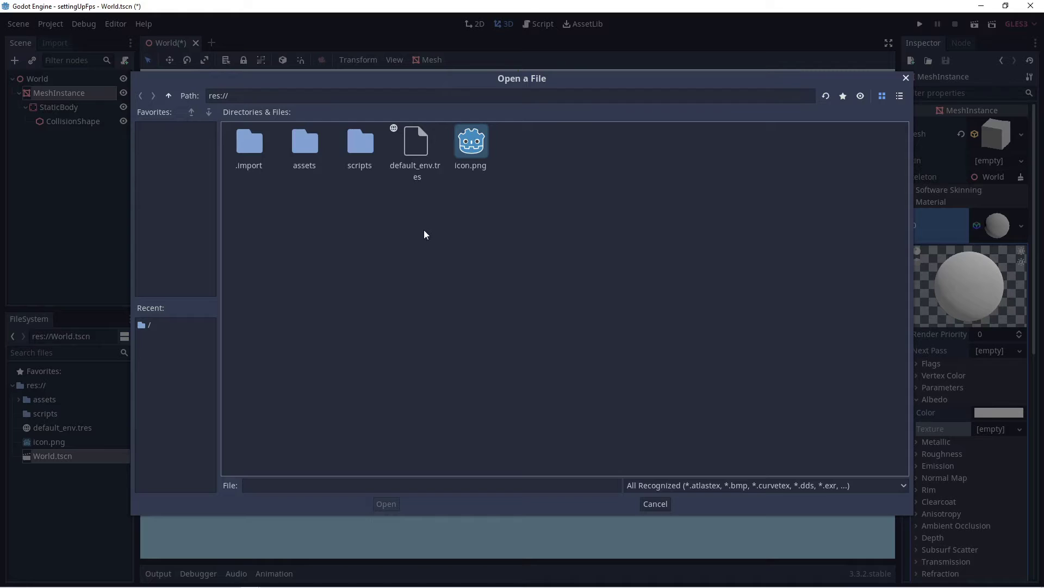
double_click(305, 145)
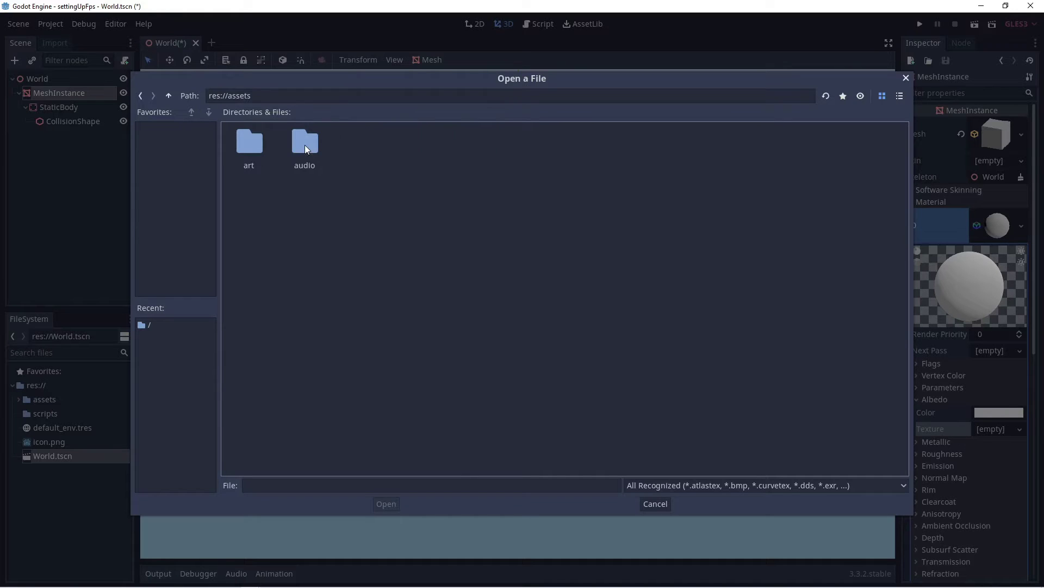
double_click(248, 140)
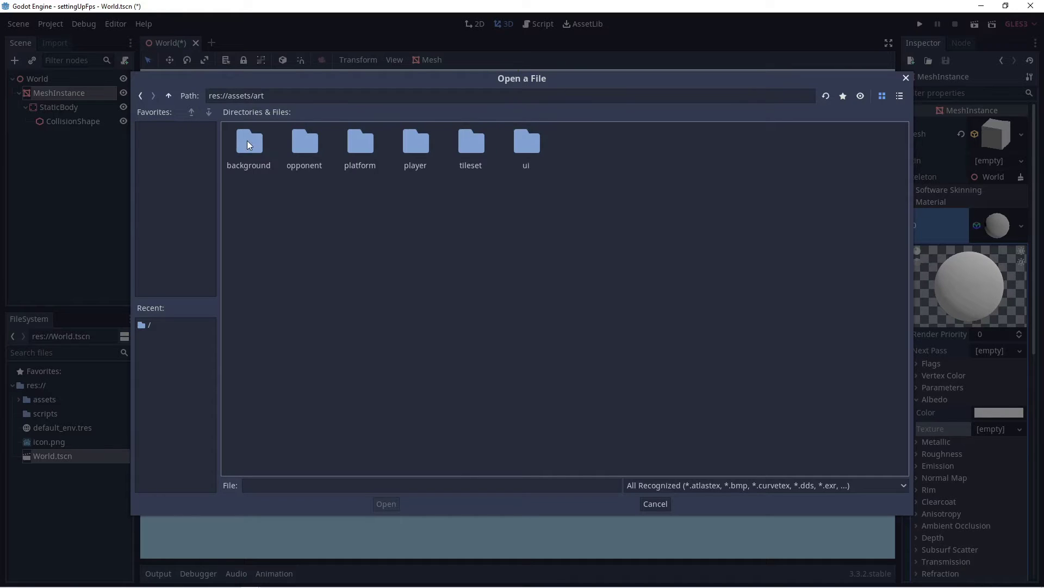
left_click(468, 148)
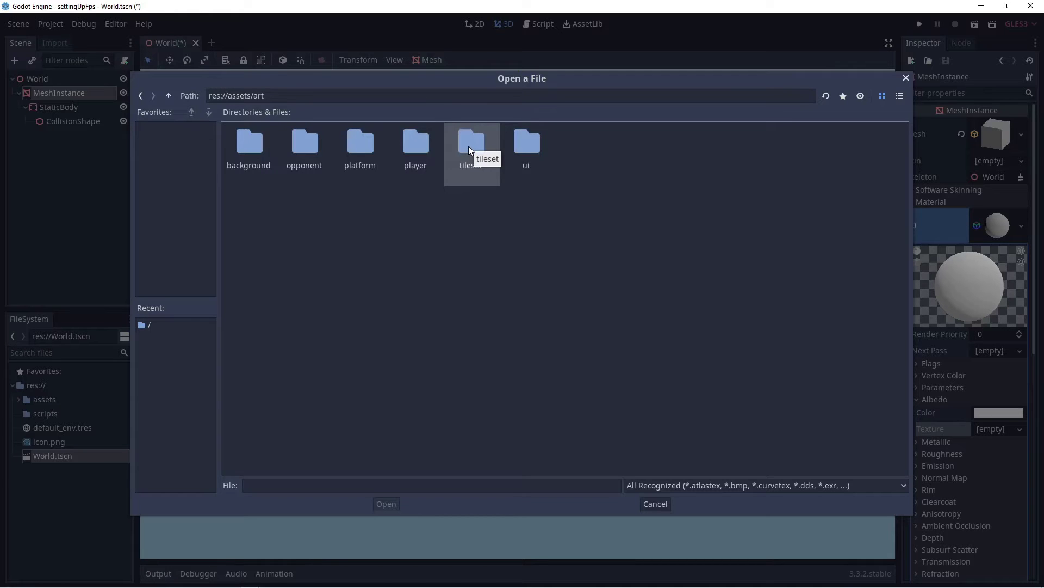
double_click(469, 145)
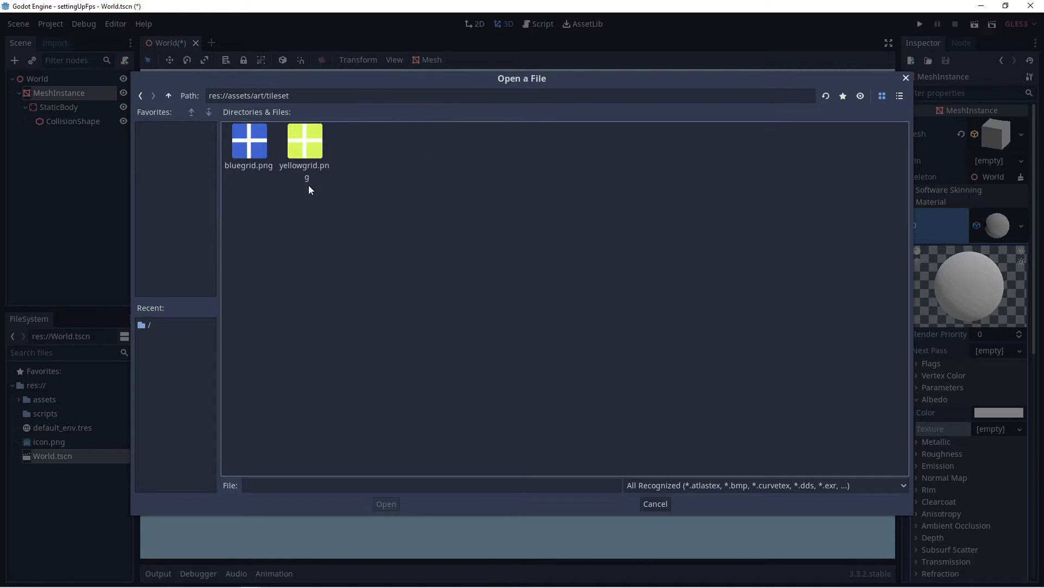
left_click(259, 146)
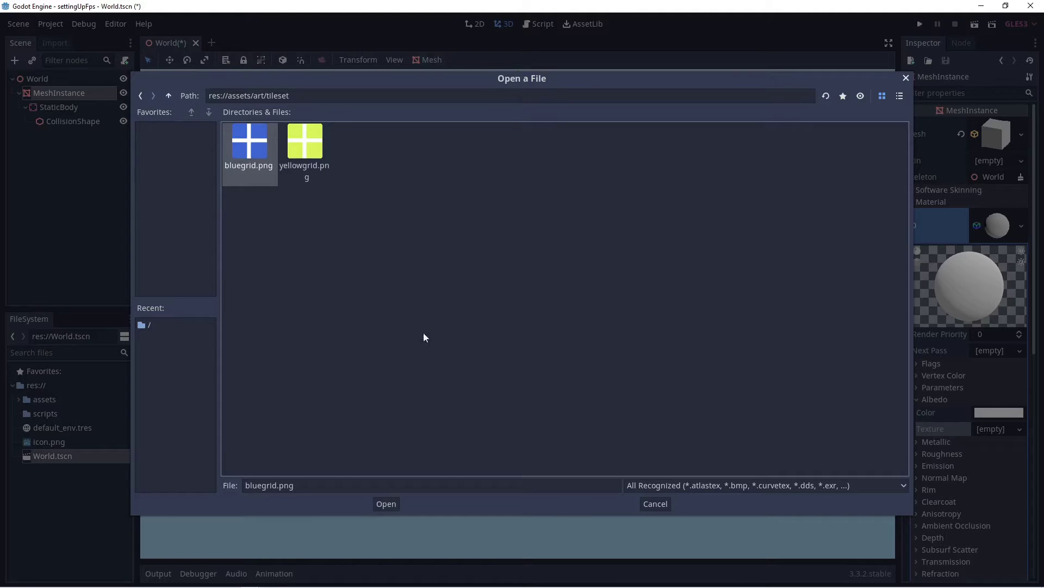
left_click(385, 503)
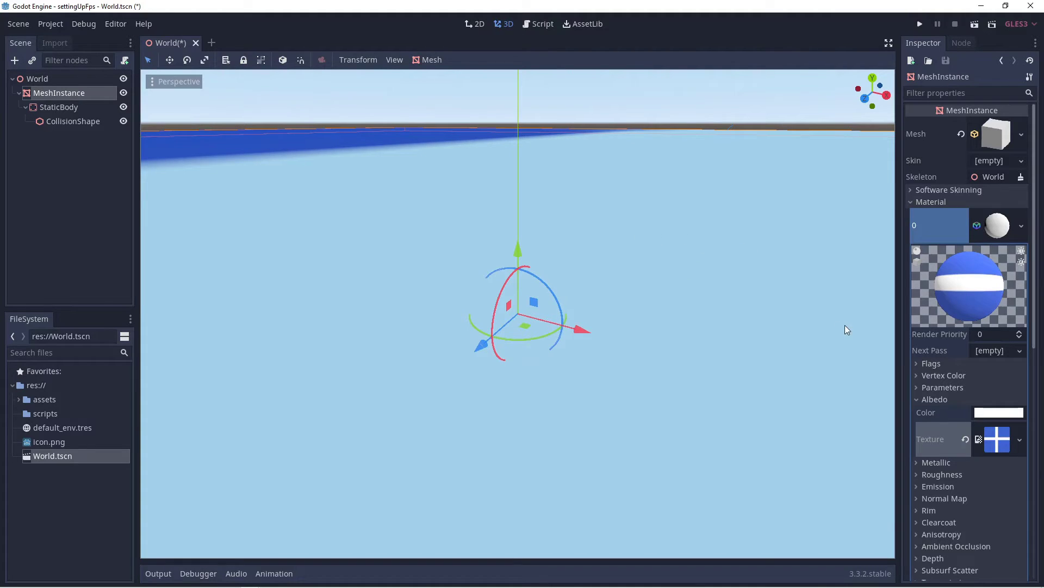
Turn on the World Triplanar flag in the floor material
left_click(919, 364)
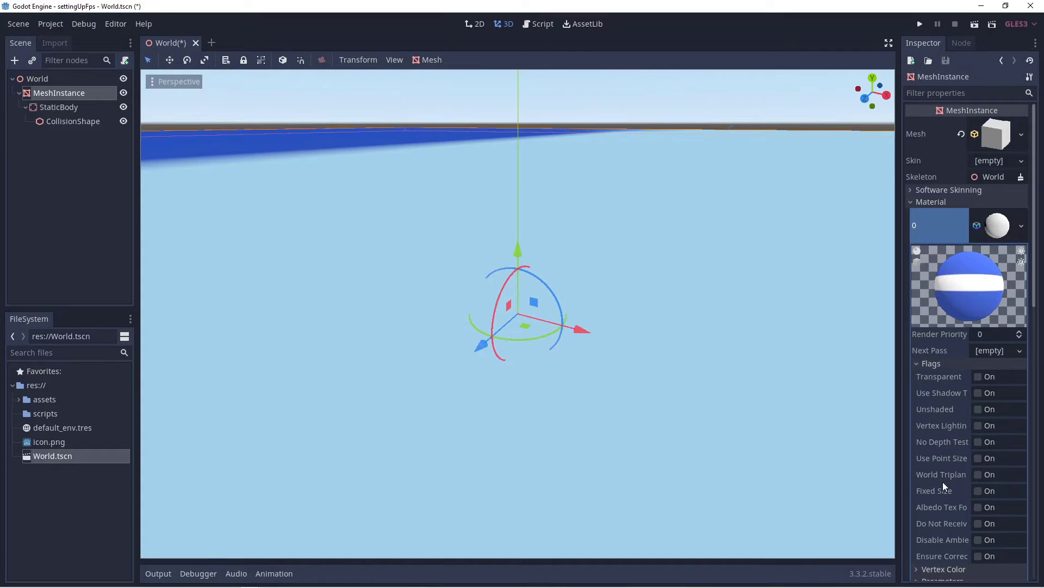
scroll(942, 478, "down", 2)
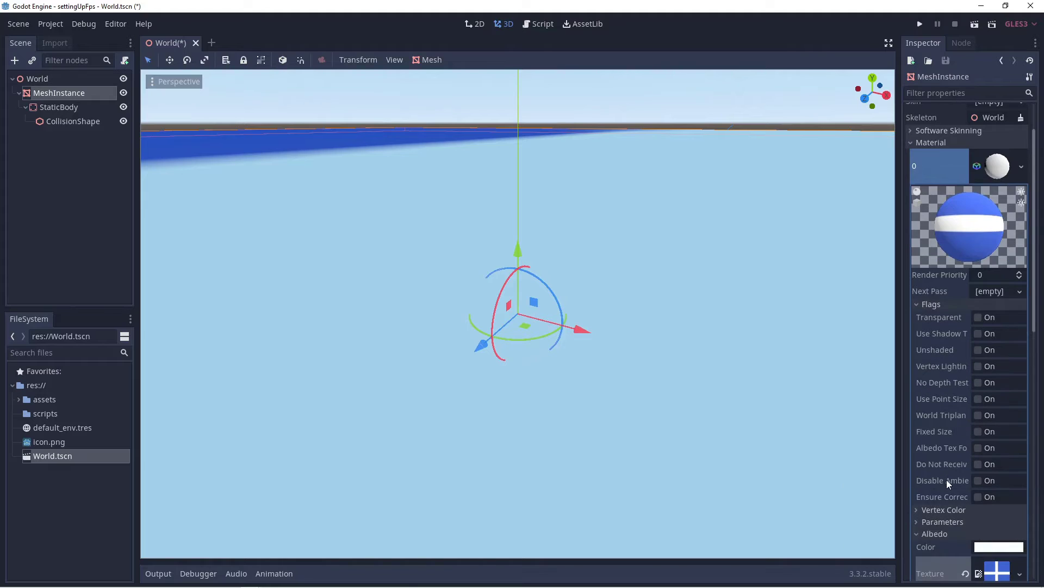
left_click(979, 414)
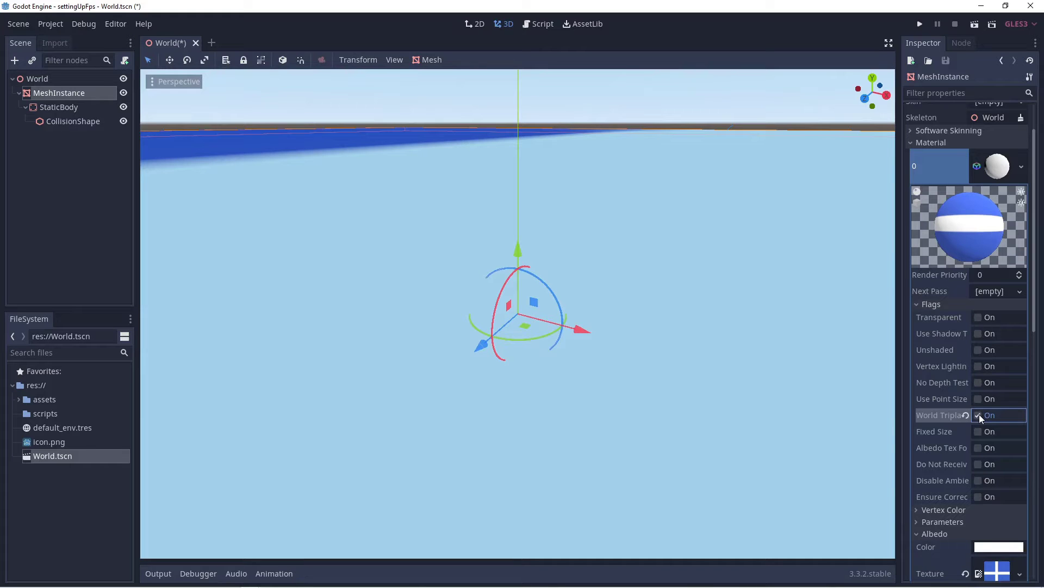
scroll(945, 392, "down", 4)
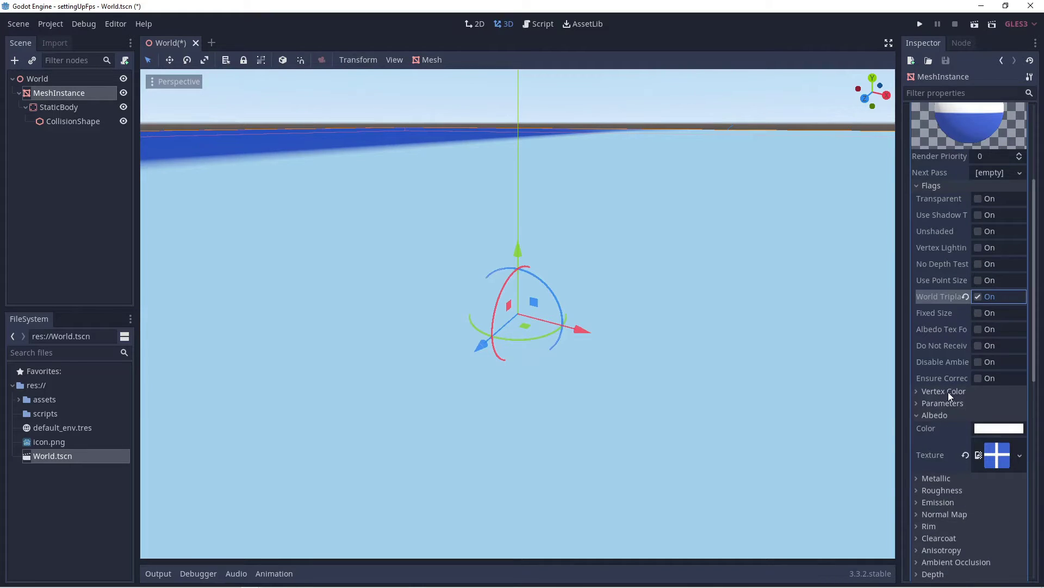
scroll(949, 395, "down", 5)
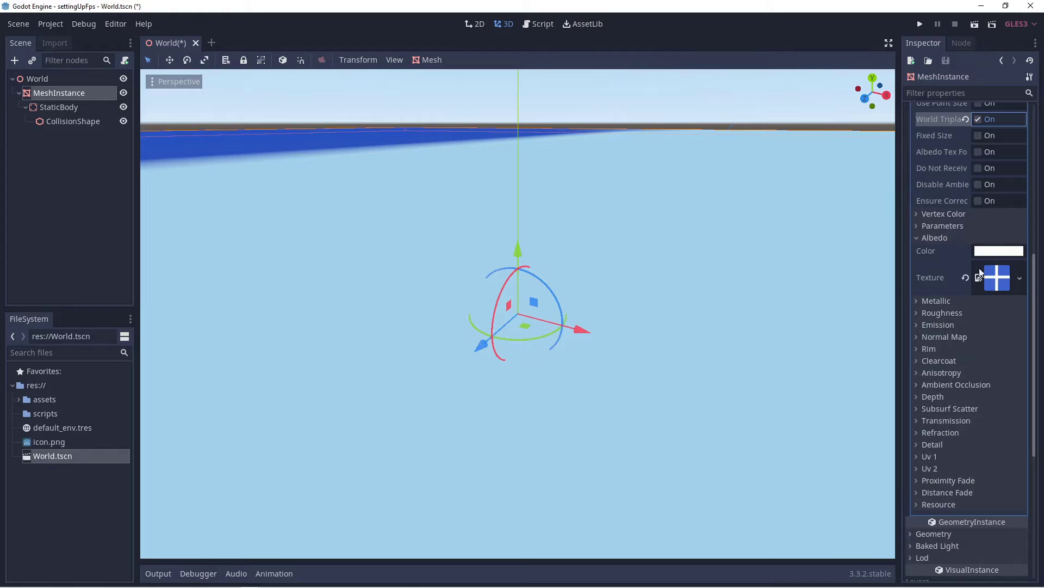
Turn on Triplanar mapping for Uv 1 in the floor material and save the World scene
left_click(918, 456)
scroll(935, 436, "down", 2)
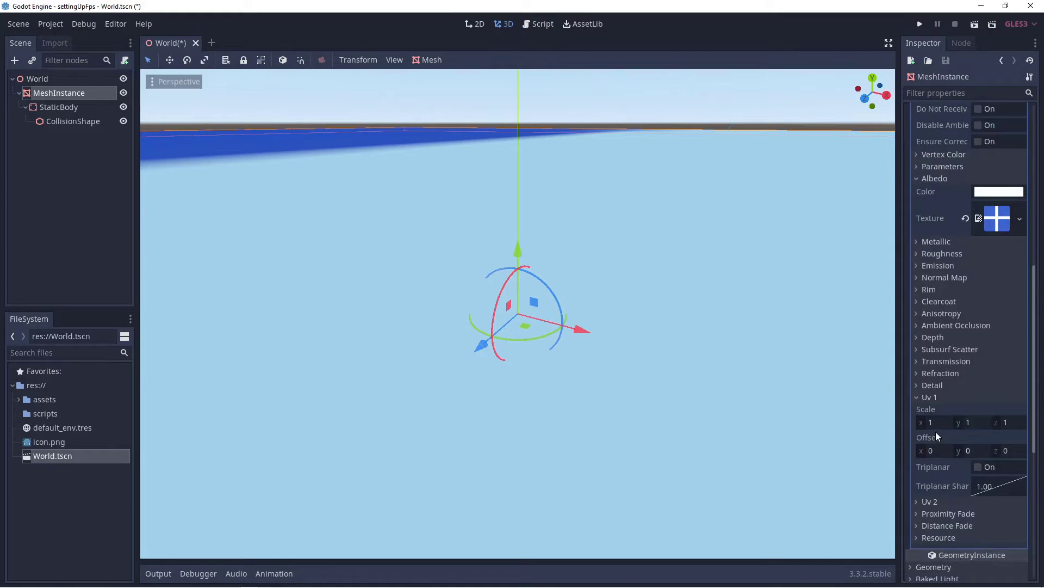
left_click(978, 467)
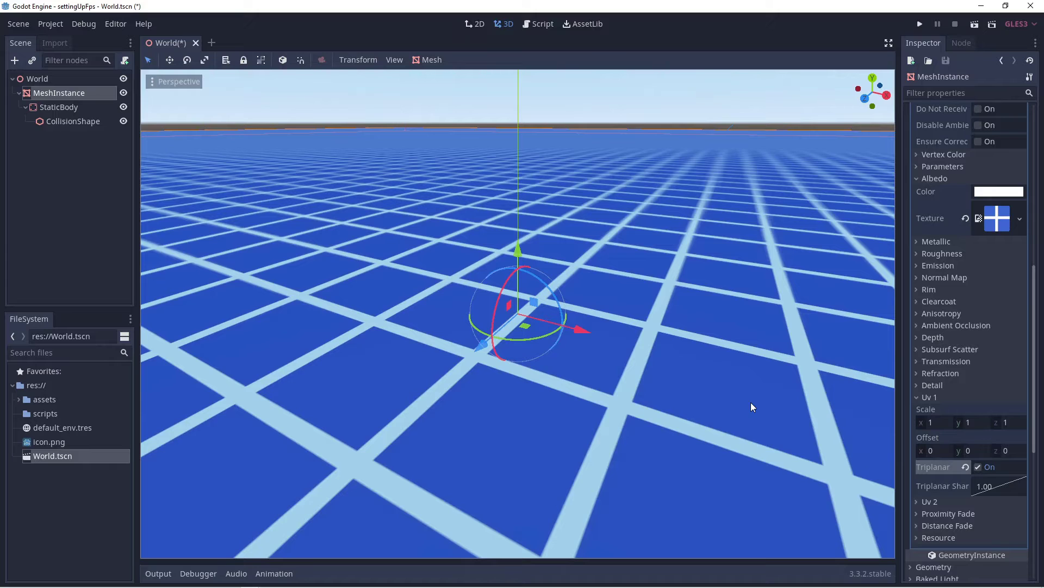
left_click(20, 23)
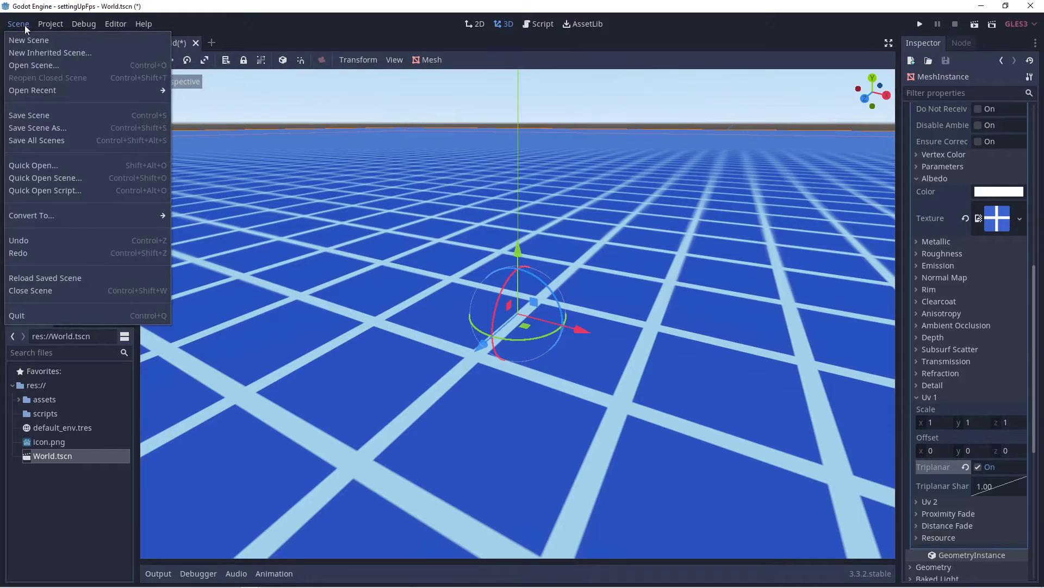
left_click(38, 113)
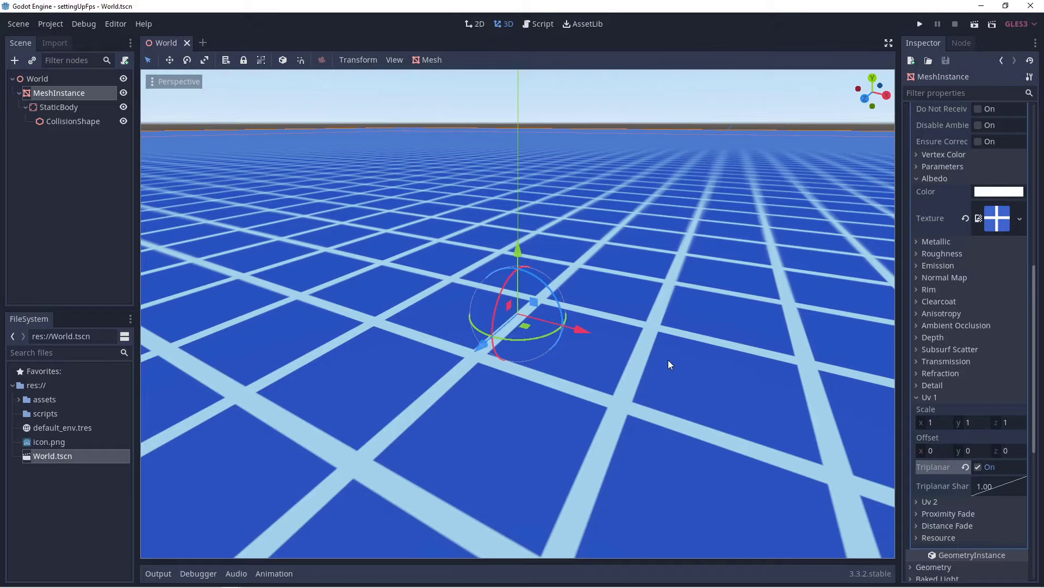
Add a KinematicBody node as a child of the World root node
left_click(48, 194)
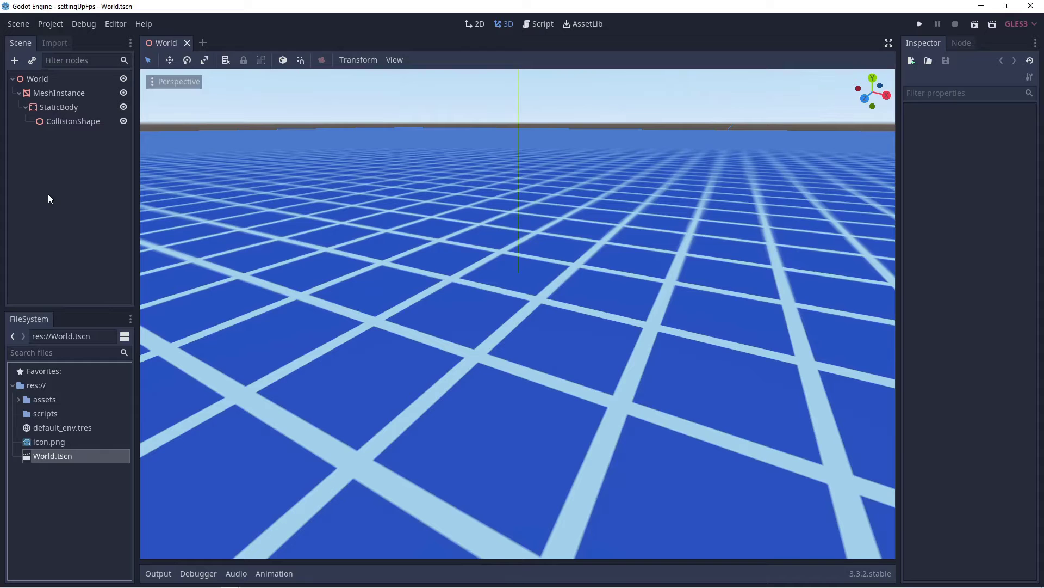
left_click(37, 78)
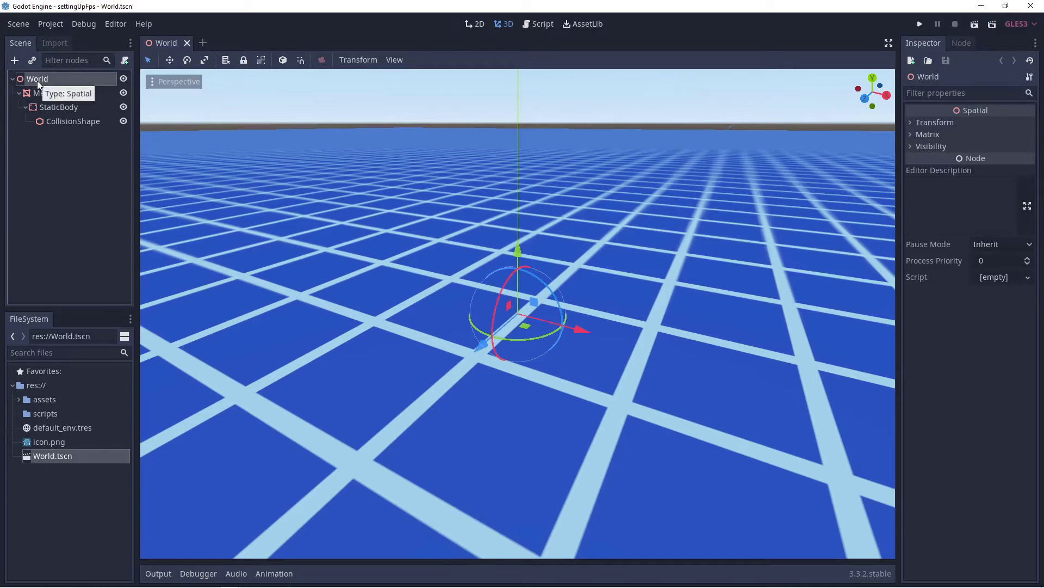
right_click(53, 80)
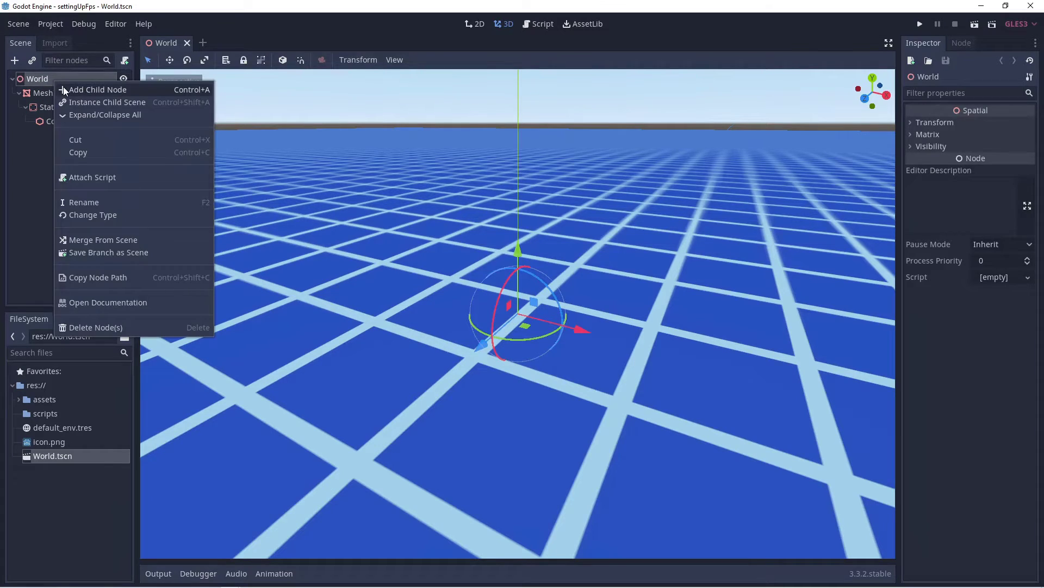
left_click(63, 88)
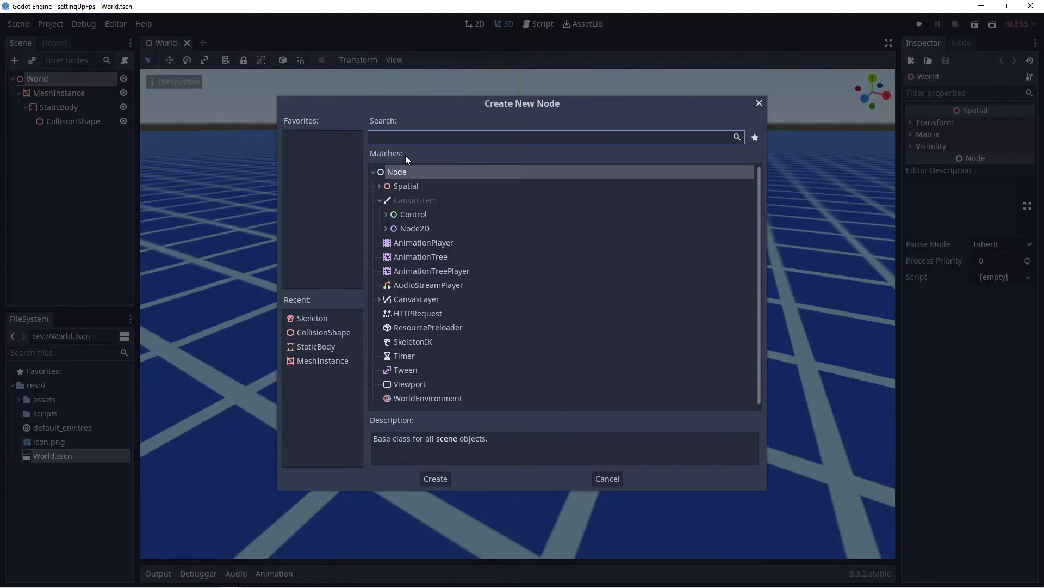
type("ki")
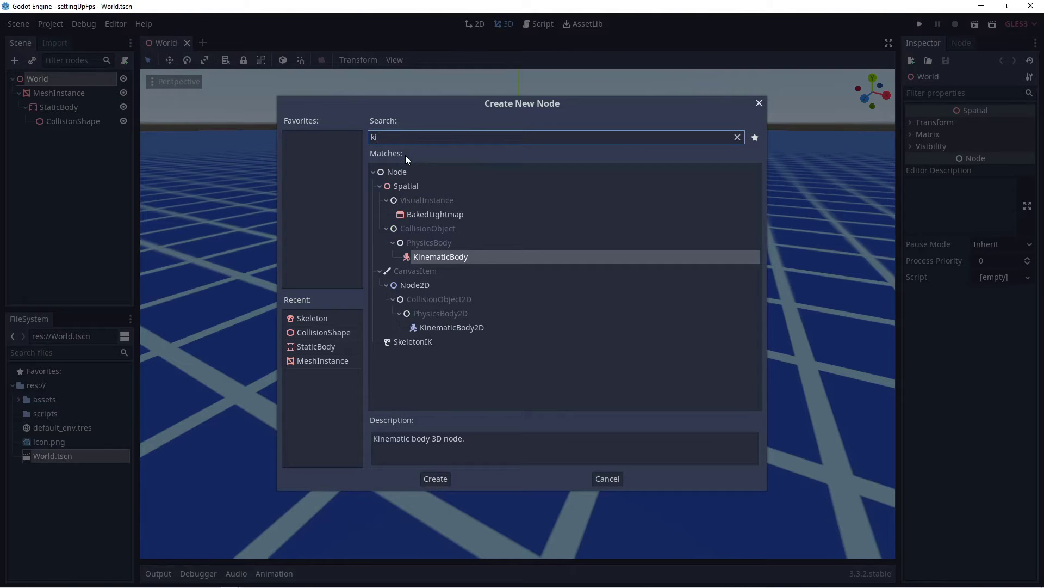
left_click(489, 258)
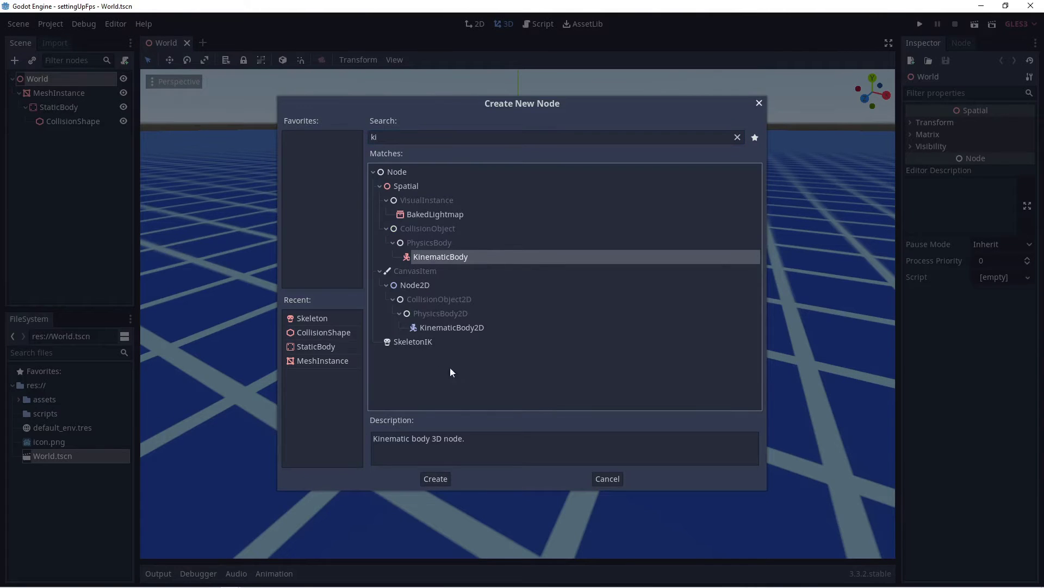
left_click(438, 480)
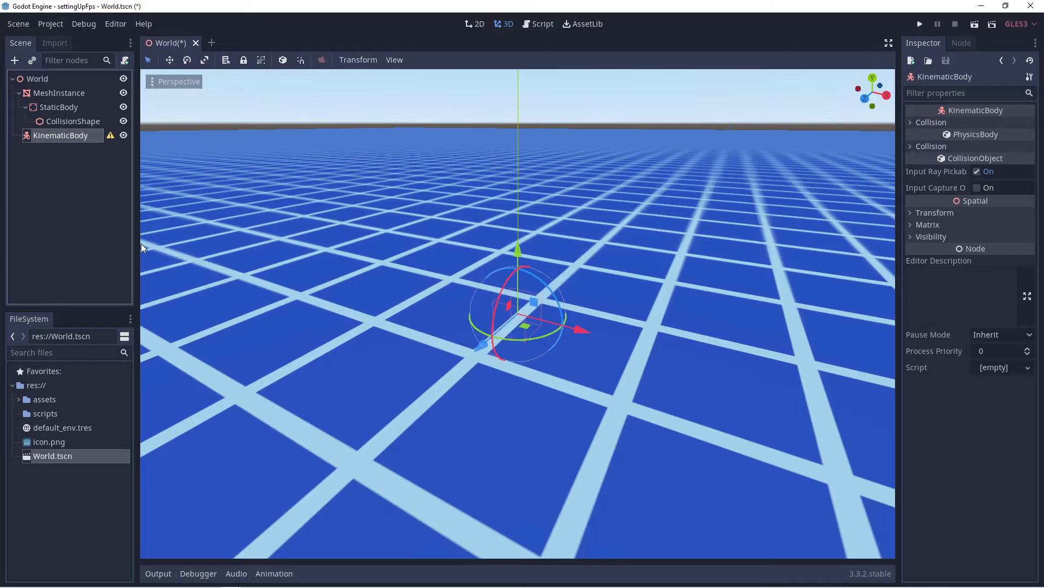
Add a MeshInstance node as a child of the KinematicBody
right_click(86, 136)
left_click(100, 144)
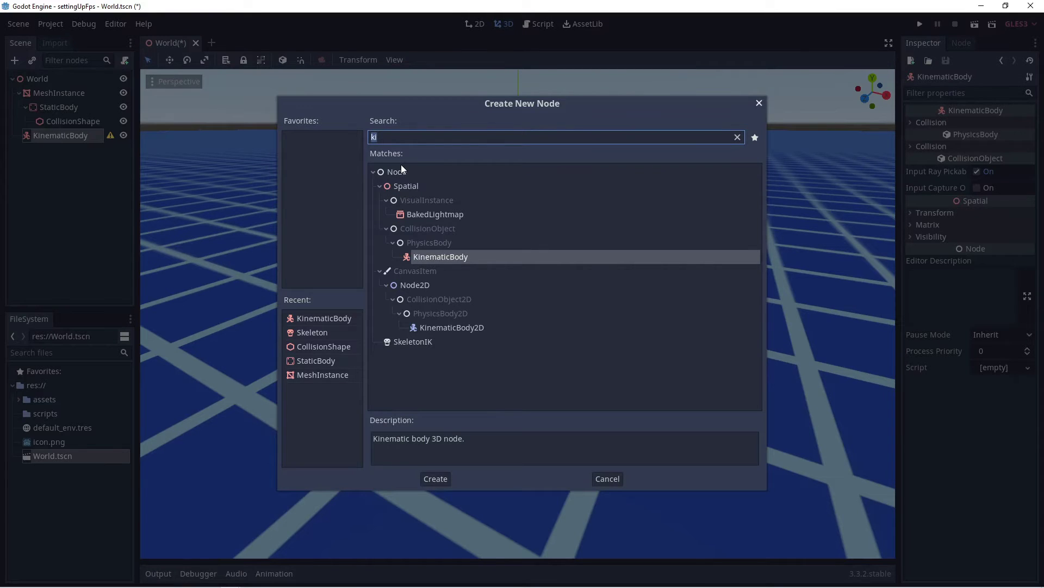
key("BackSpace")
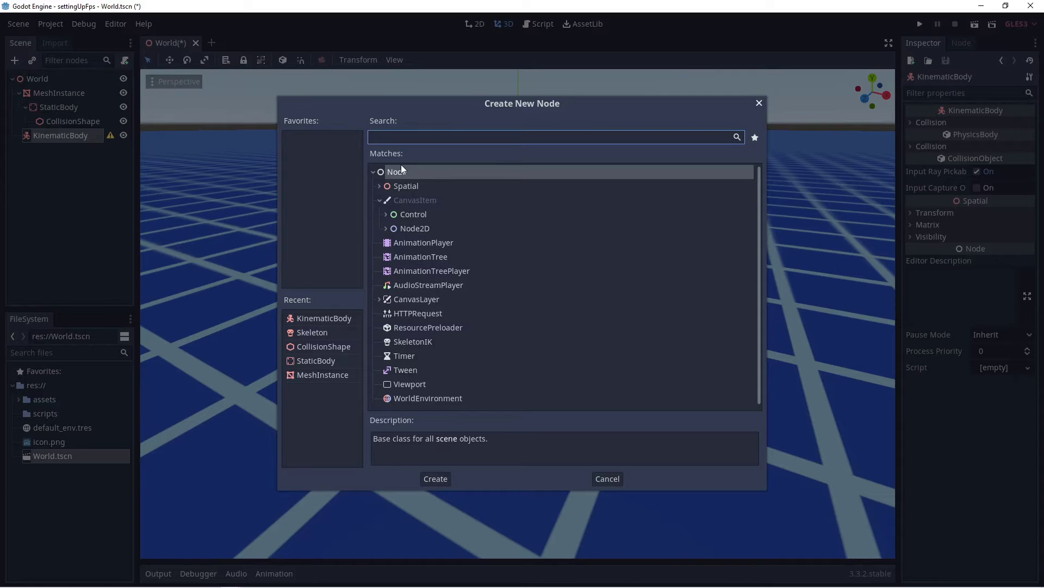
type("me")
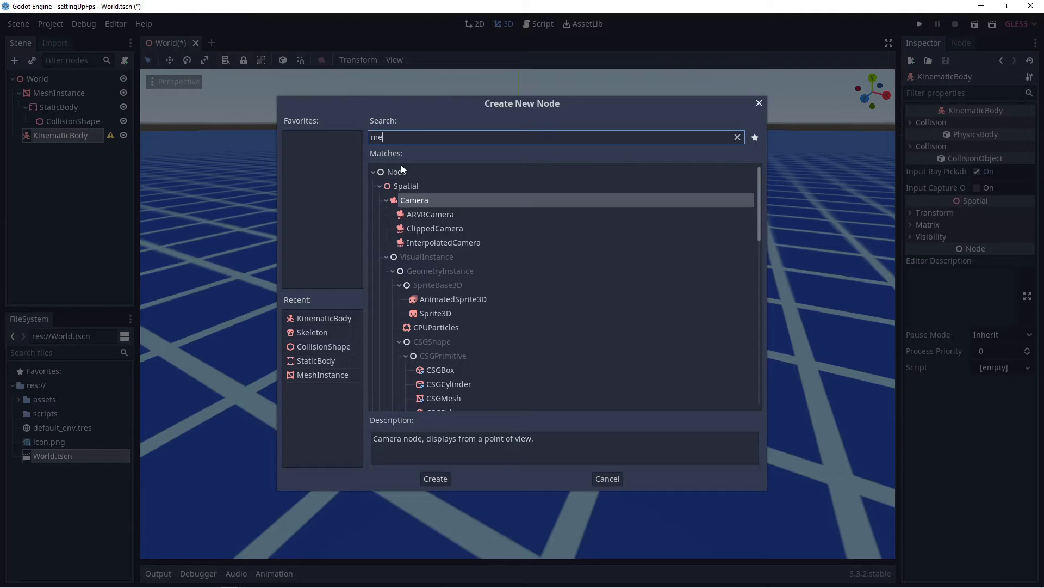
type("sh")
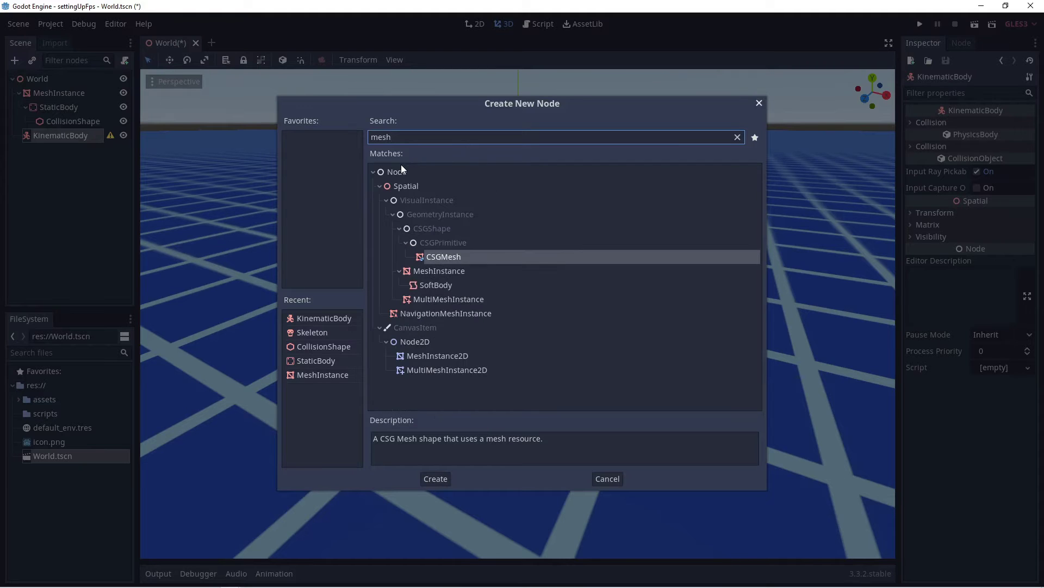
left_click(461, 270)
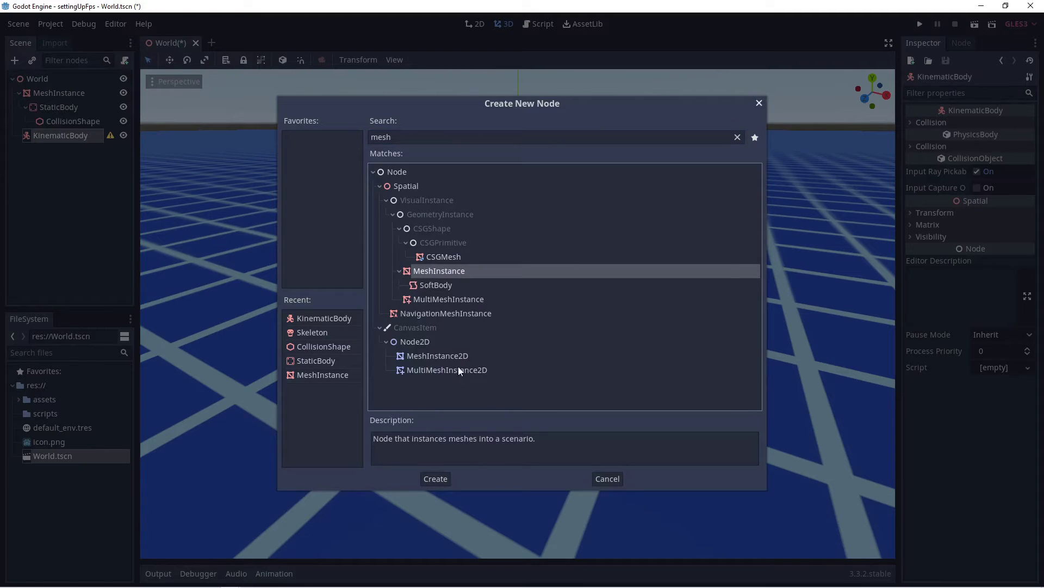
left_click(435, 478)
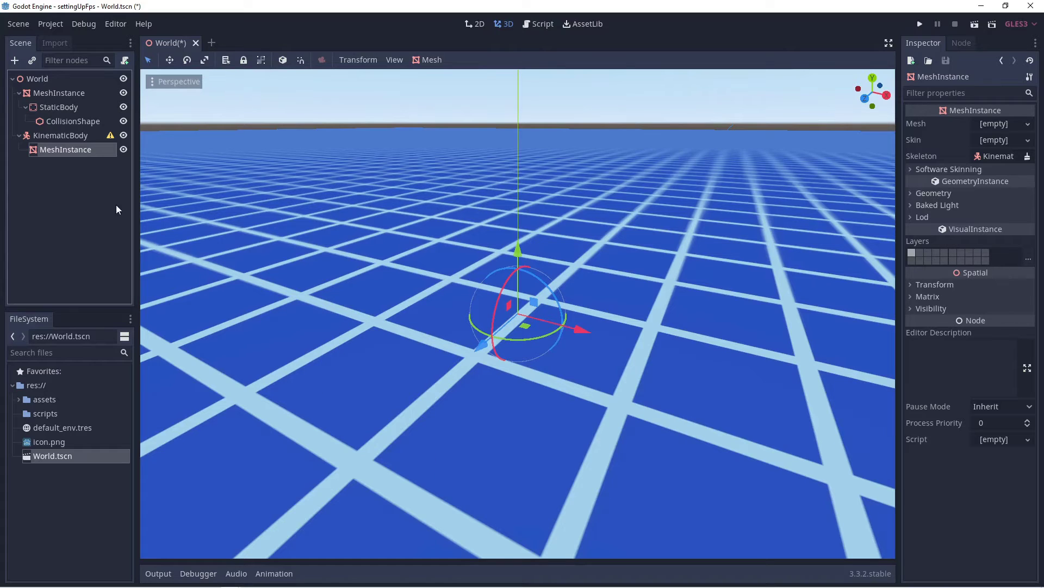
Add a CollisionShape node as a child of the KinematicBody, alongside its MeshInstance
left_click(57, 136)
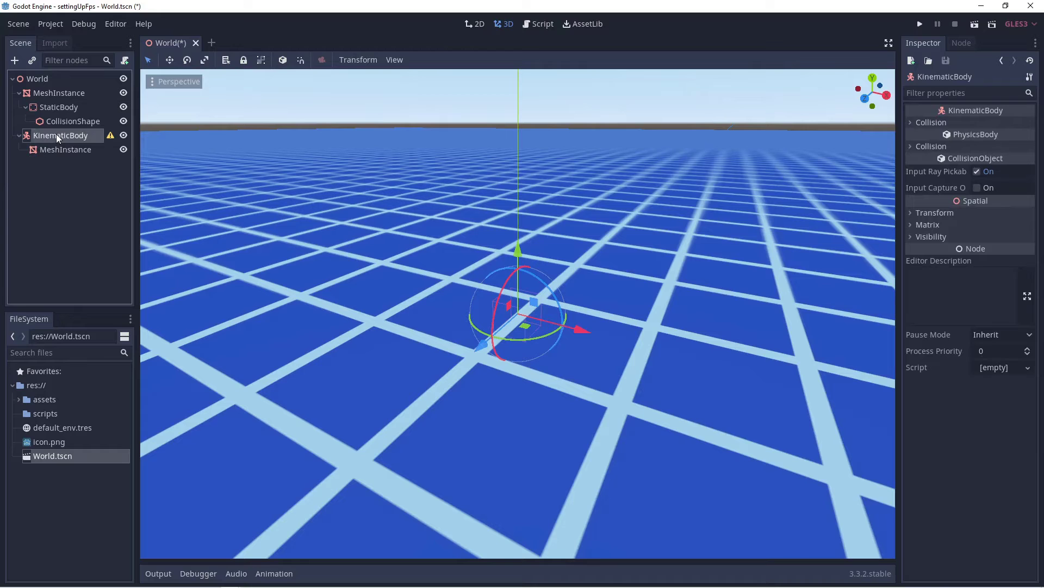
right_click(57, 135)
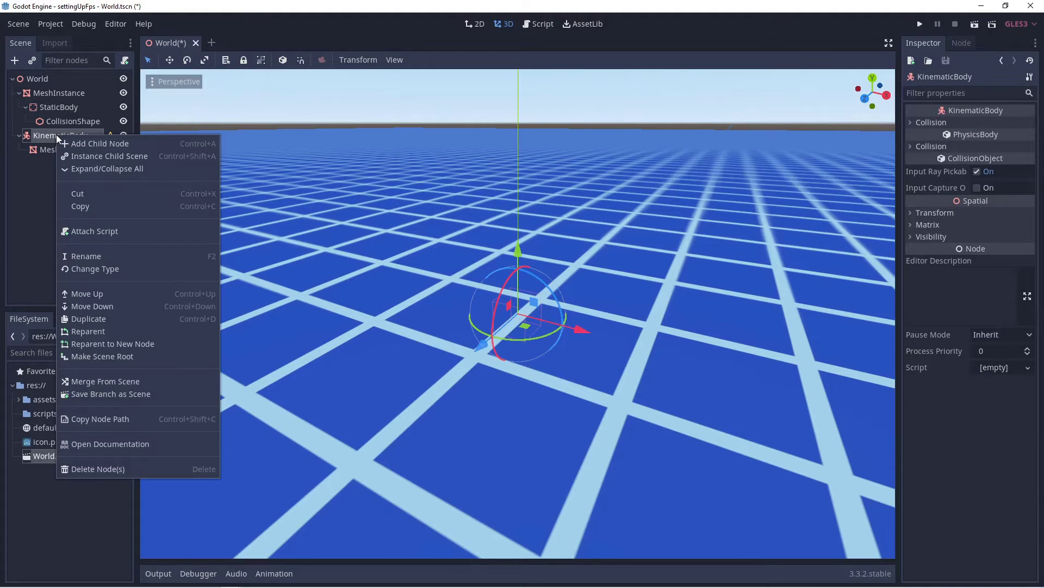
left_click(76, 143)
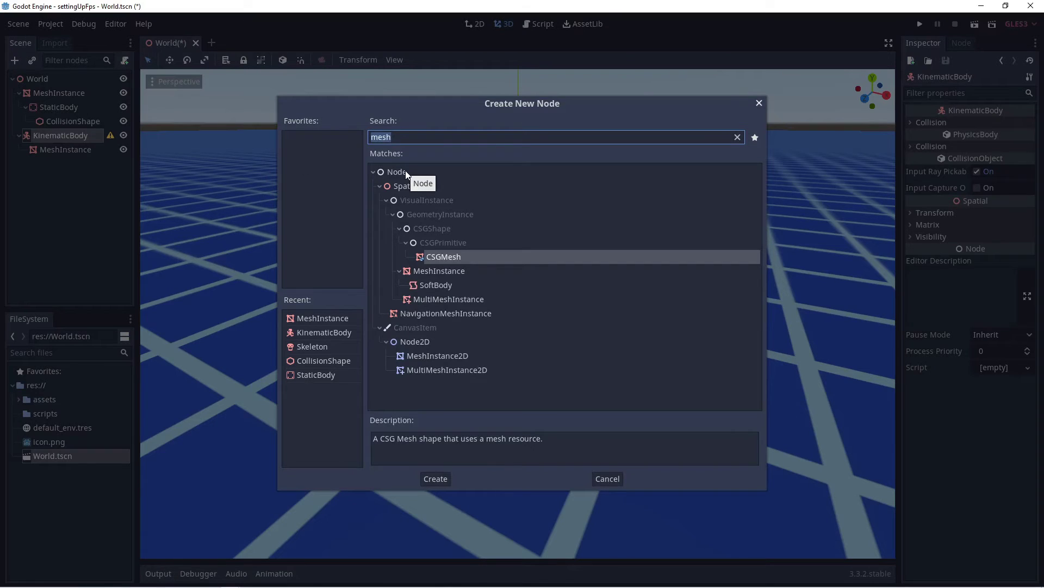
type("c")
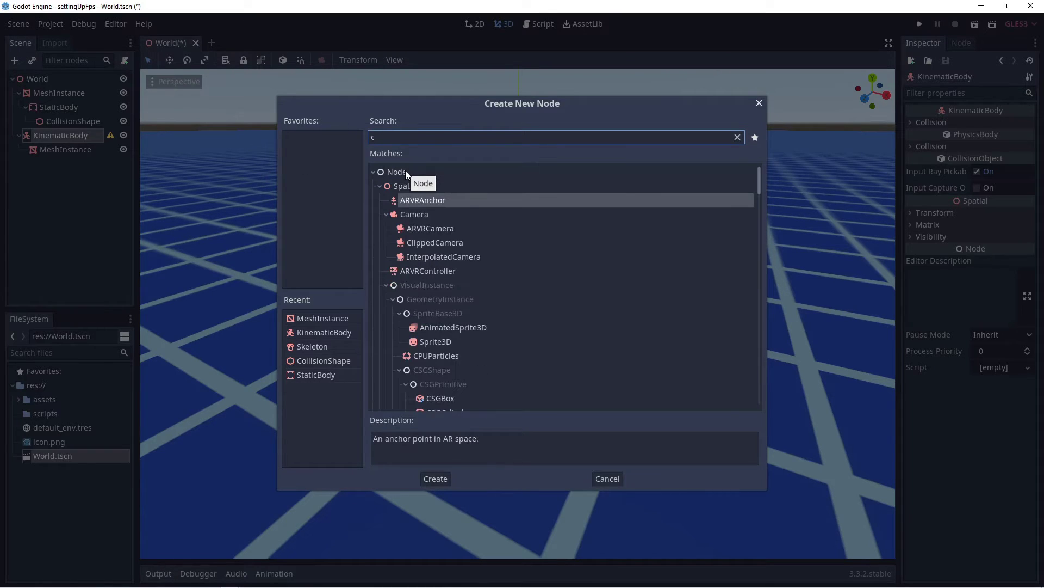
type("oll")
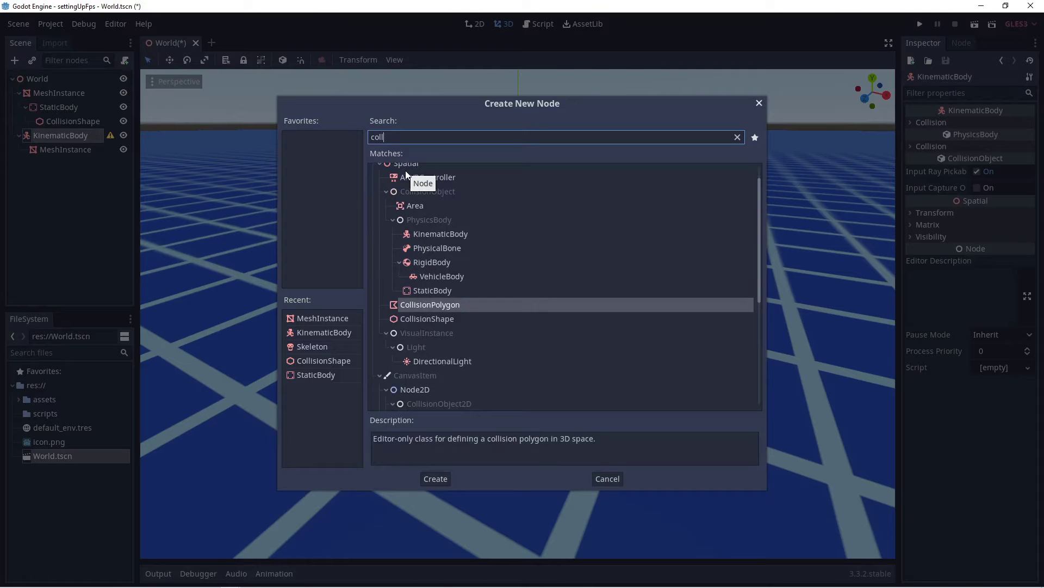
left_click(429, 319)
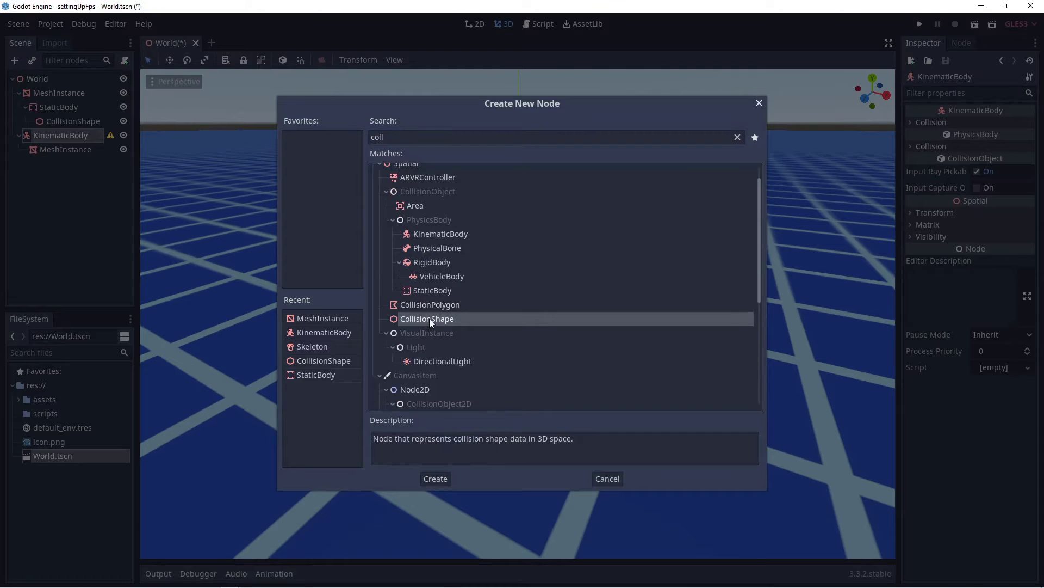
left_click(436, 480)
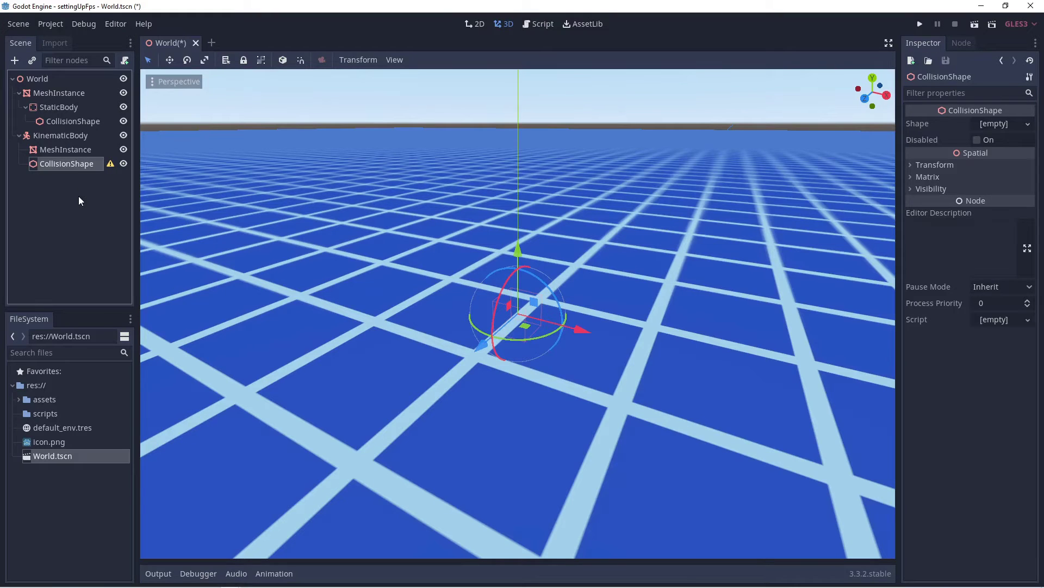
Add a second CollisionShape node as a child of the KinematicBody
left_click(50, 134)
right_click(63, 137)
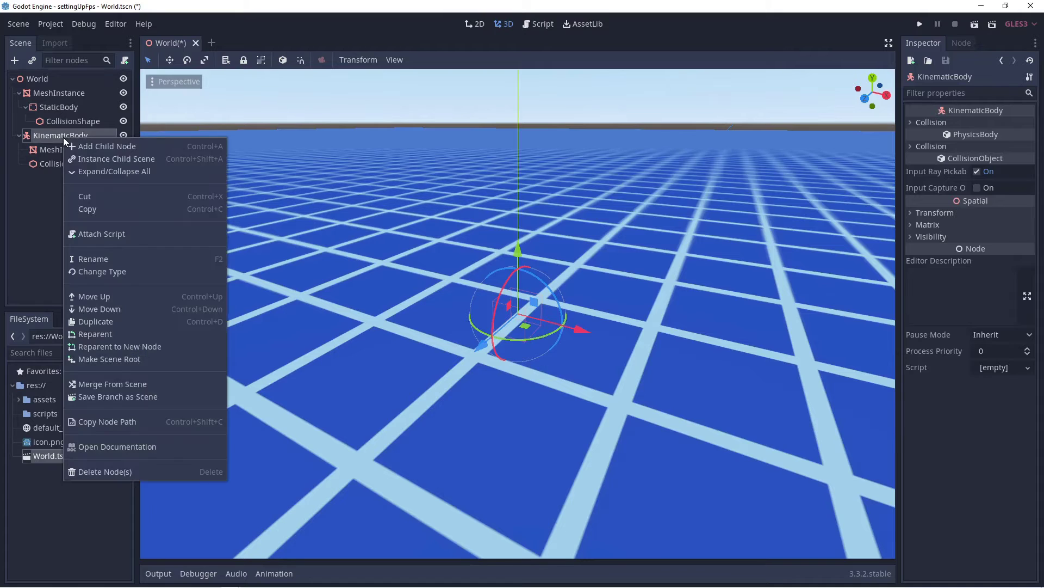
left_click(72, 144)
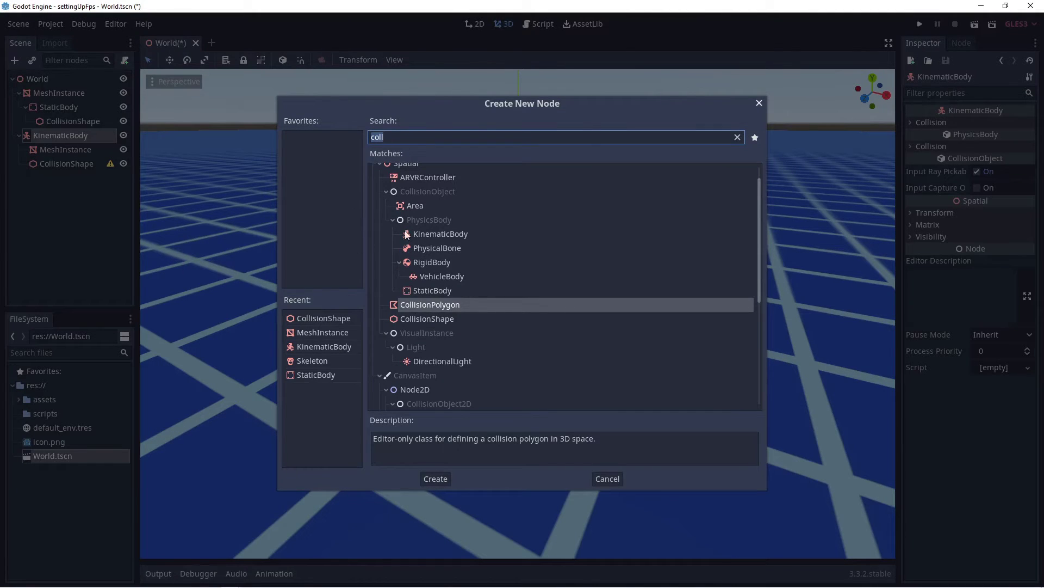
left_click(315, 319)
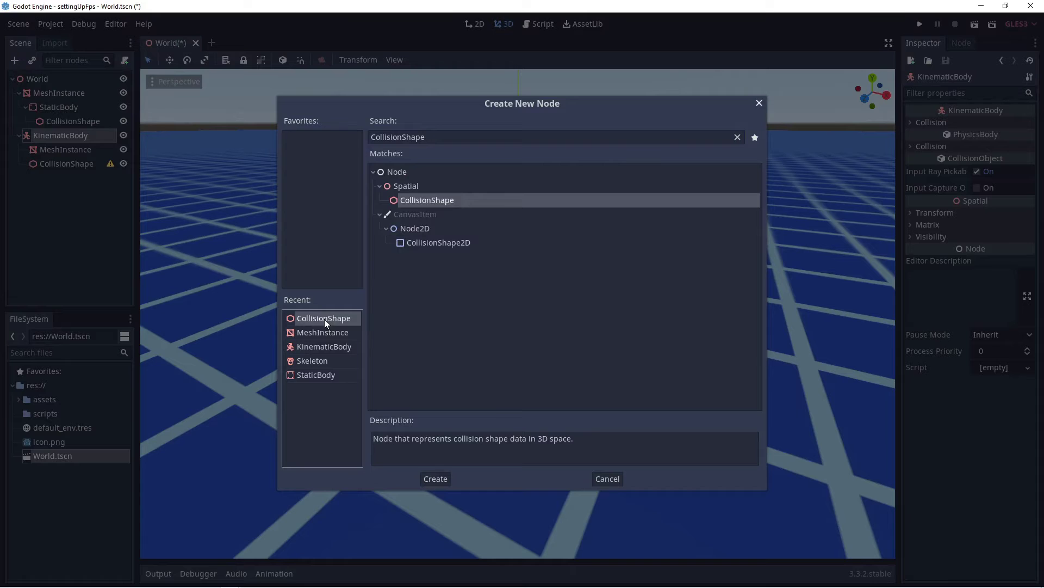
left_click(430, 481)
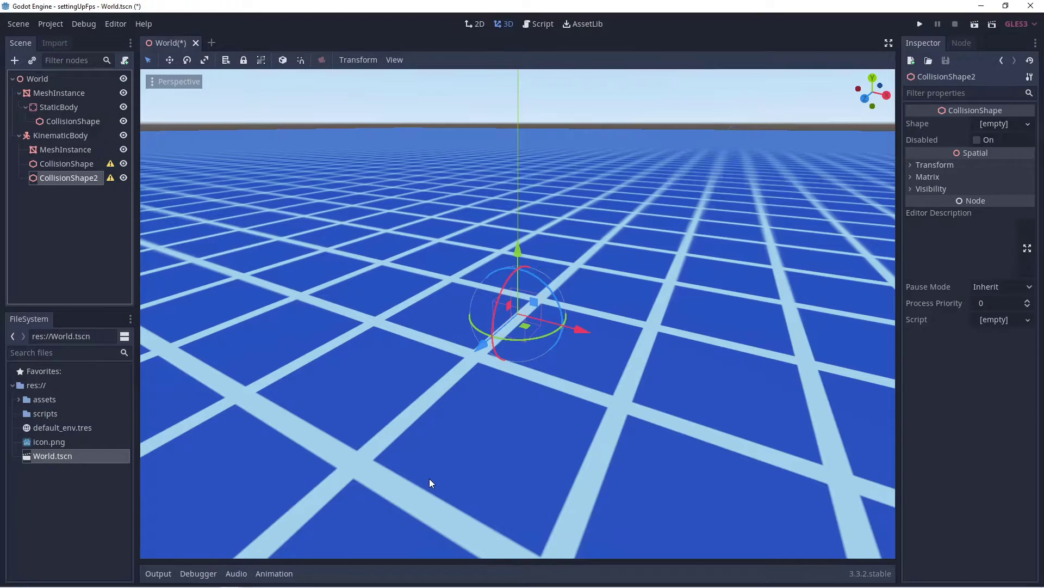
Rename the KinematicBody's second CollisionShape node to foot
double_click(79, 178)
type("foot")
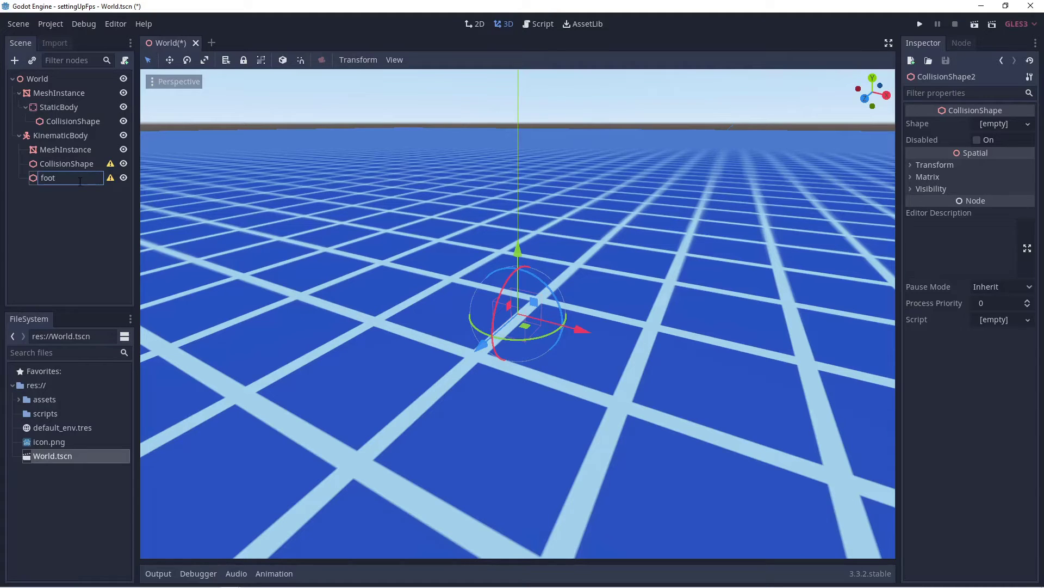
key("Return")
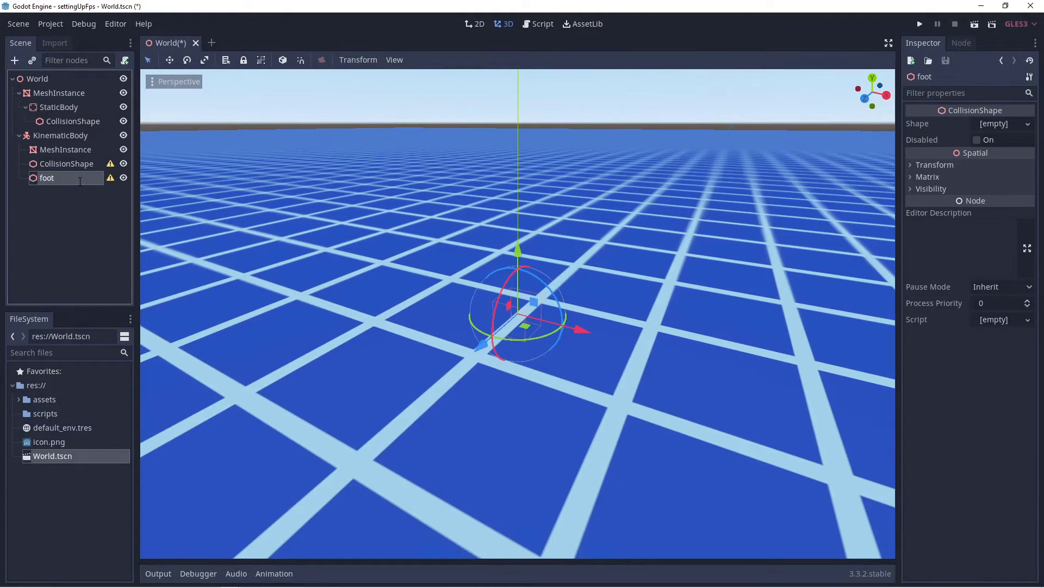
left_click(84, 200)
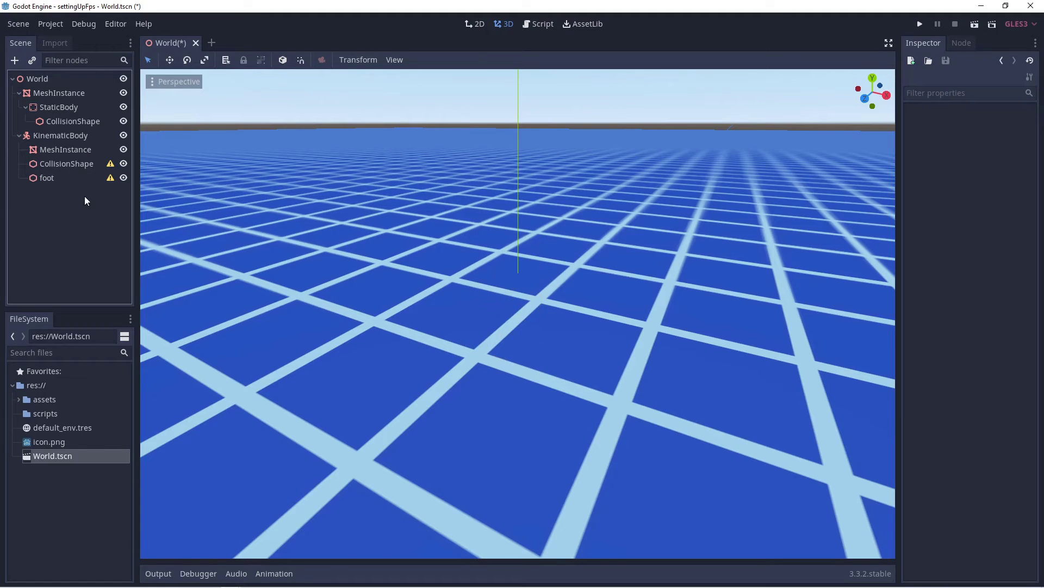
Add a Spatial node as a child of the KinematicBody
left_click(44, 135)
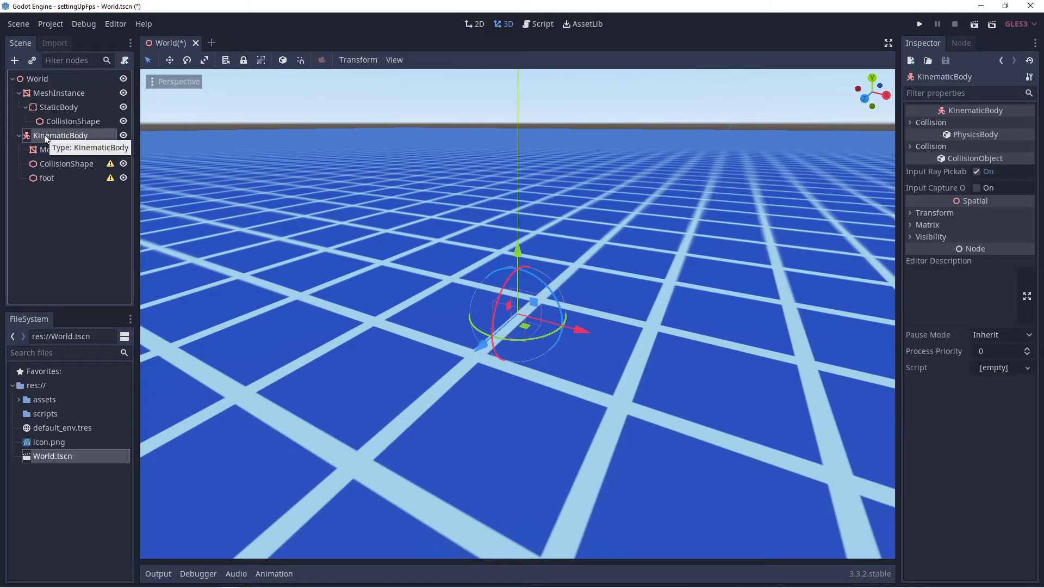
right_click(46, 137)
left_click(65, 149)
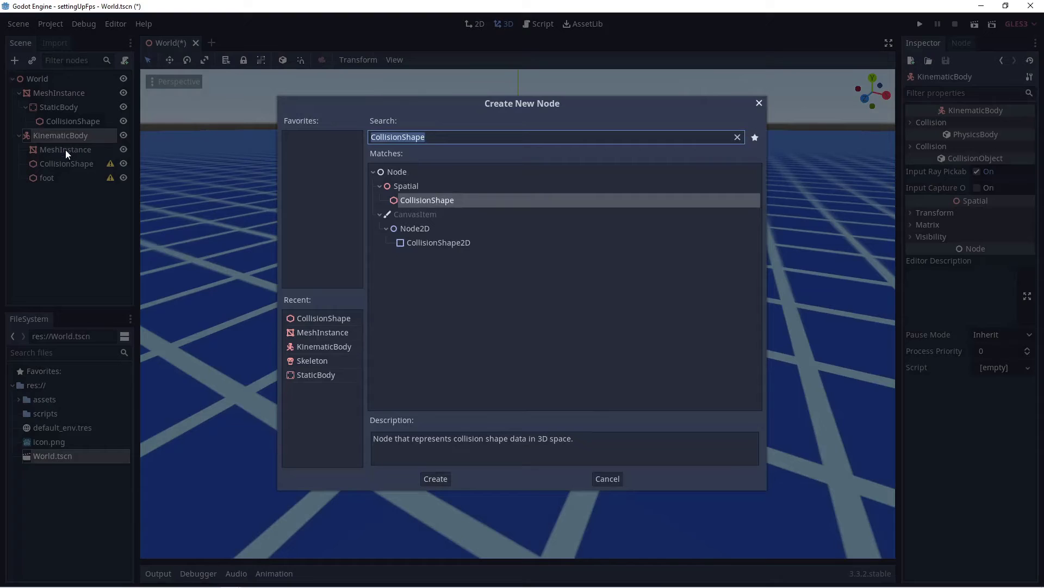
key("BackSpace")
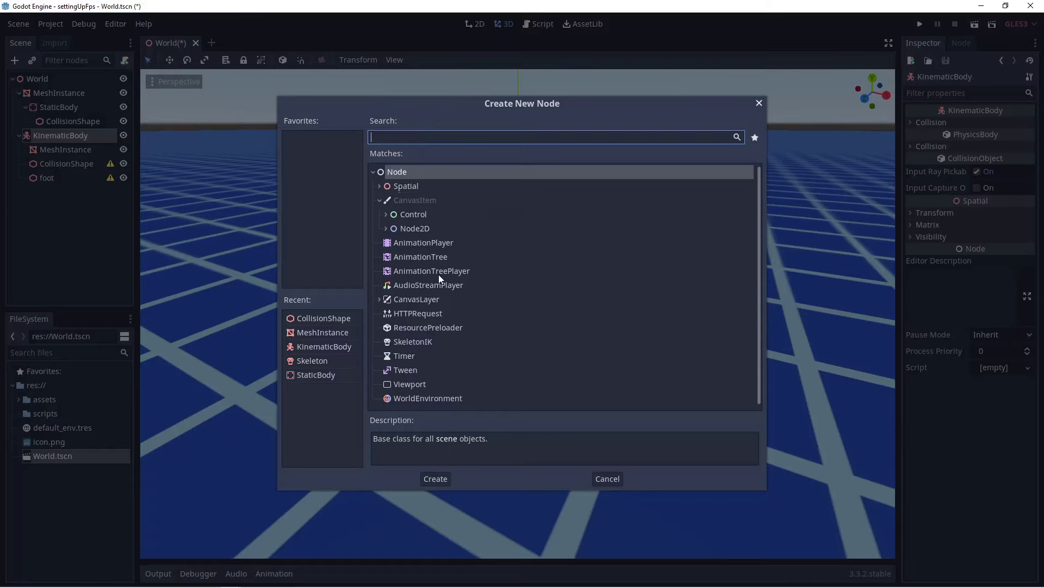
type("sp")
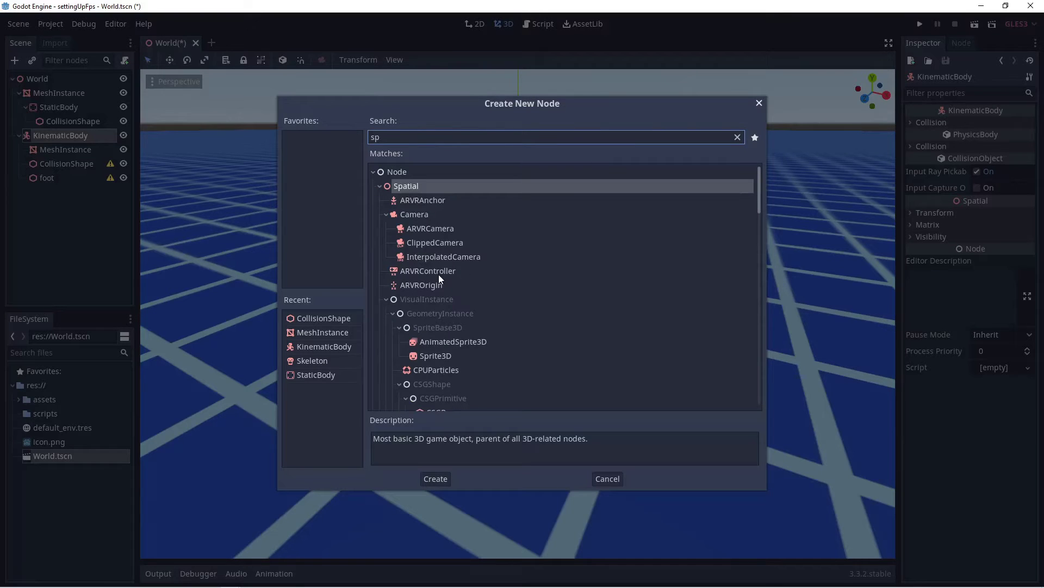
left_click(414, 188)
left_click(435, 478)
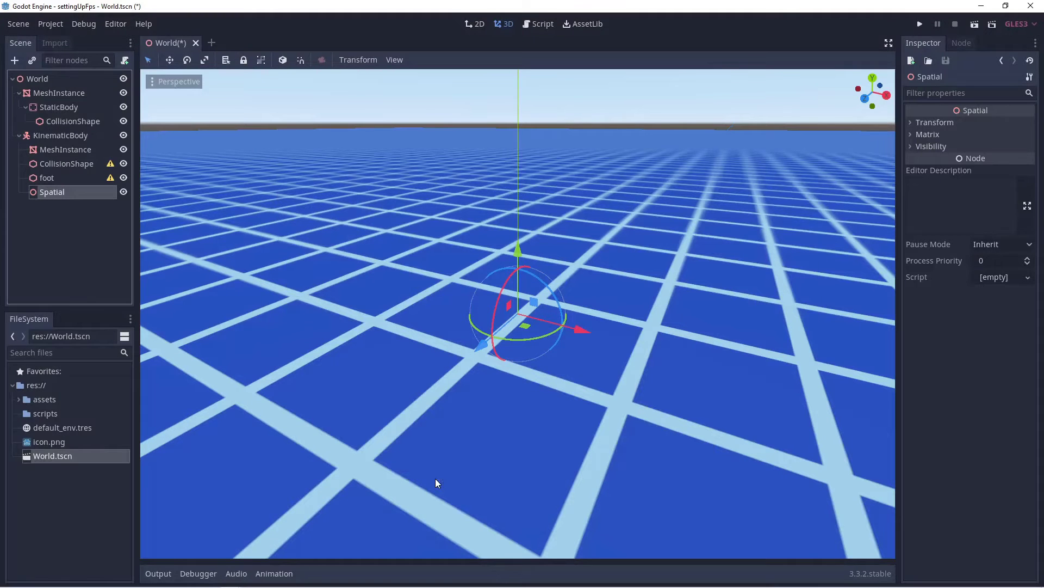
Rename the KinematicBody's Spatial child node to Head
double_click(56, 194)
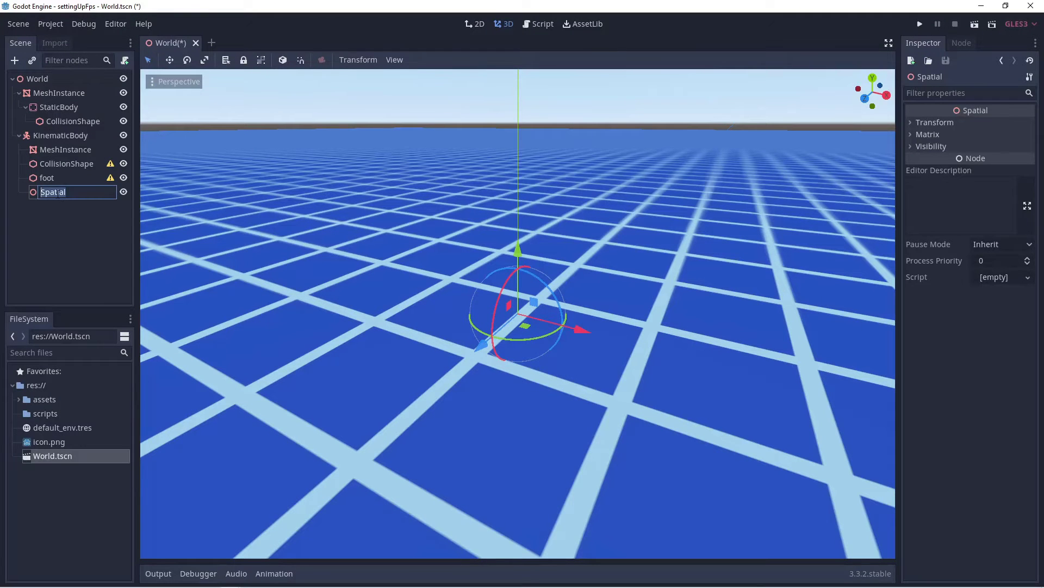
left_click(66, 210)
left_click(63, 193)
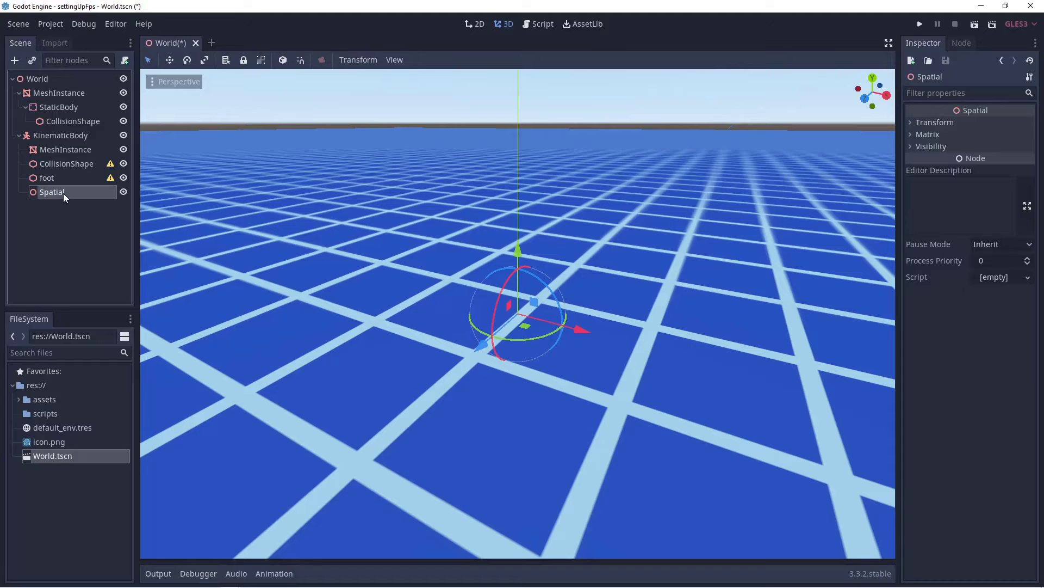
double_click(61, 192)
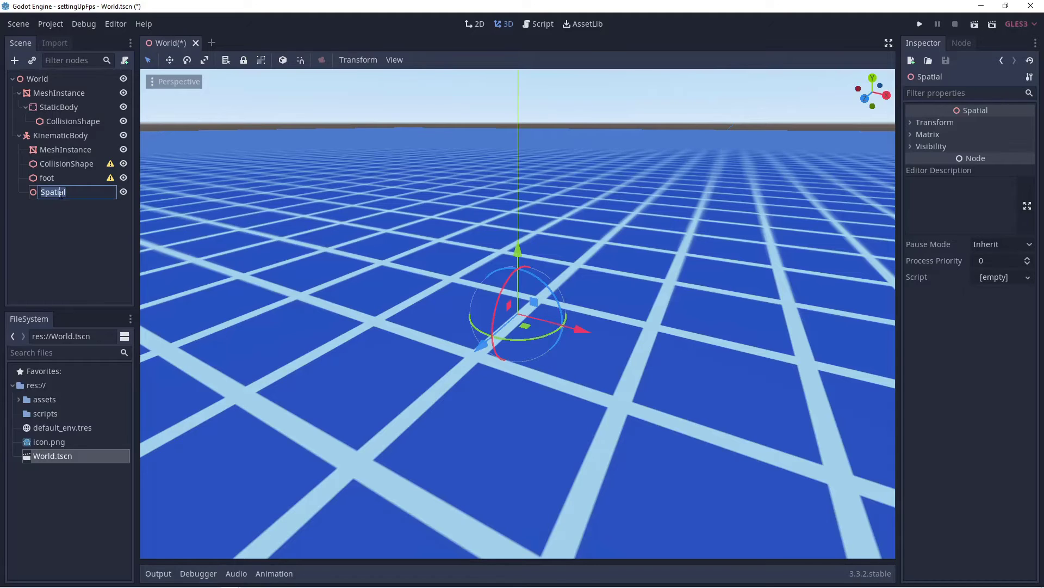
type("HeAD")
key("BackSpace")
key("BackSpace")
key("BackSpace")
type("H")
key("BackSpace")
type("ead")
key("Return")
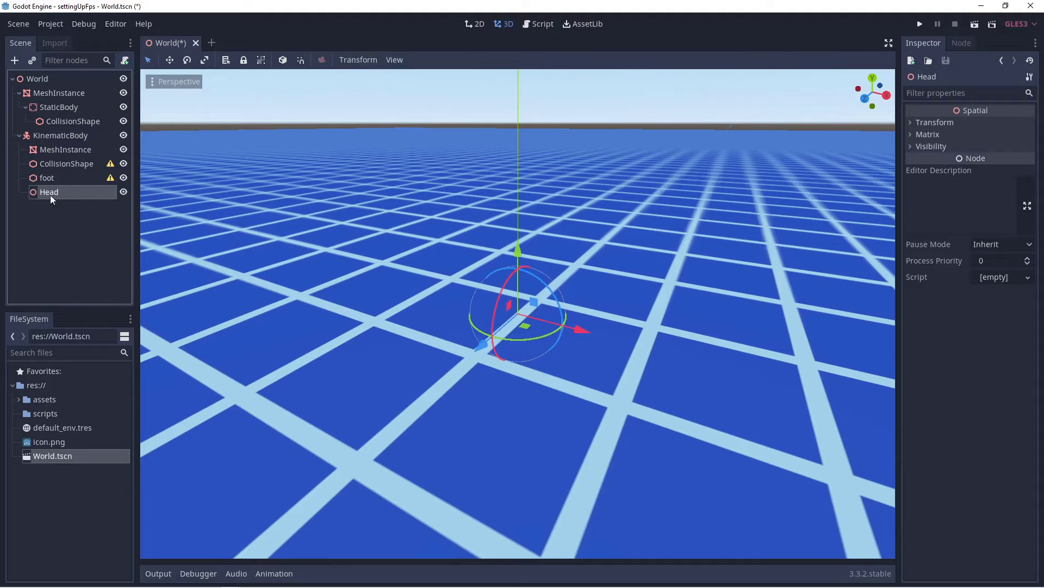
Add a Camera node as a child of the Head node
right_click(64, 194)
left_click(83, 204)
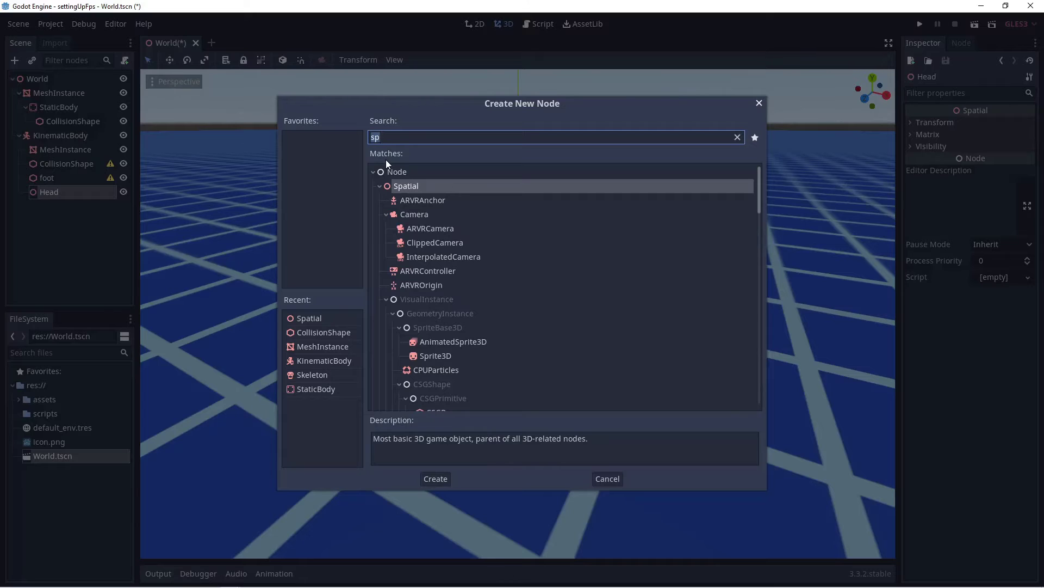
key("BackSpace")
type("cam")
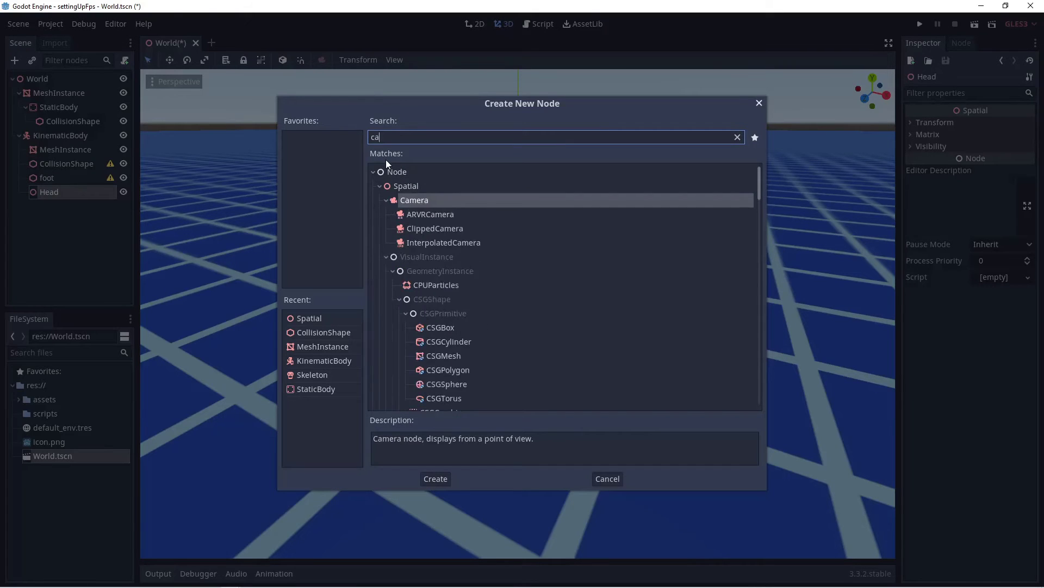
left_click(421, 200)
left_click(429, 479)
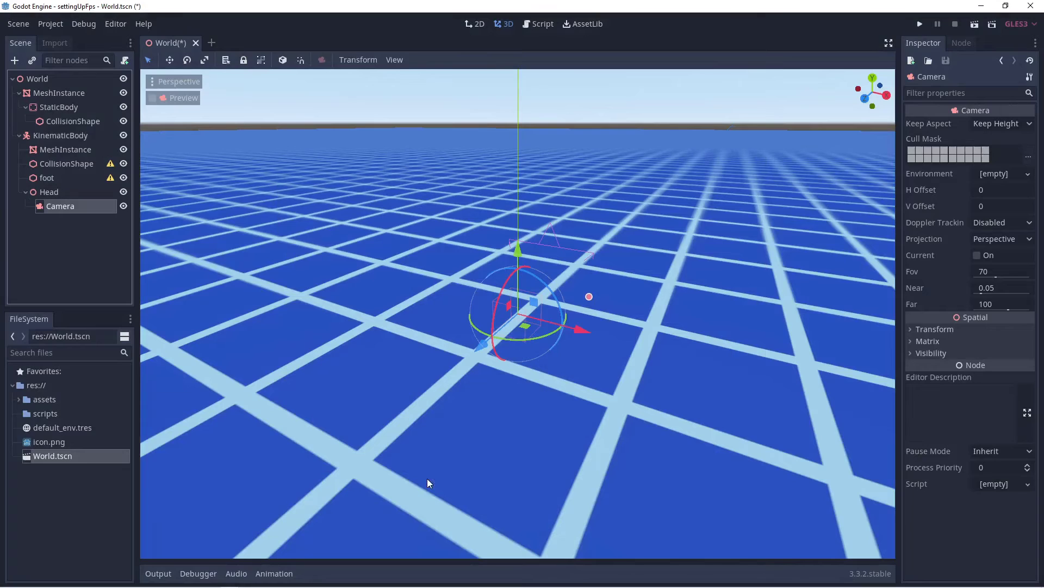
Rename the foot collision node to Foot with a capital F and save the World scene
double_click(45, 177)
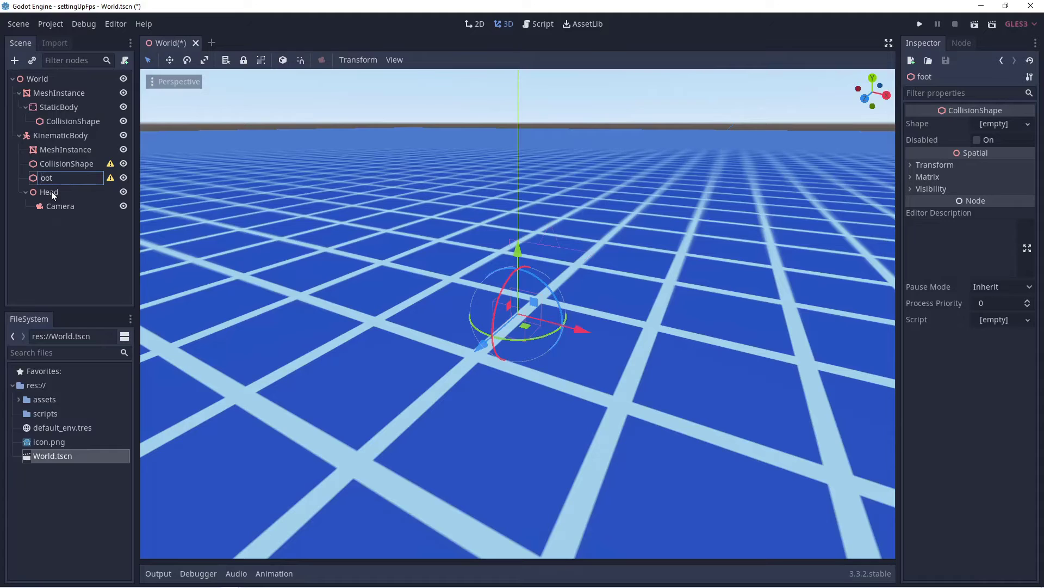
type("Foot")
left_click(81, 247)
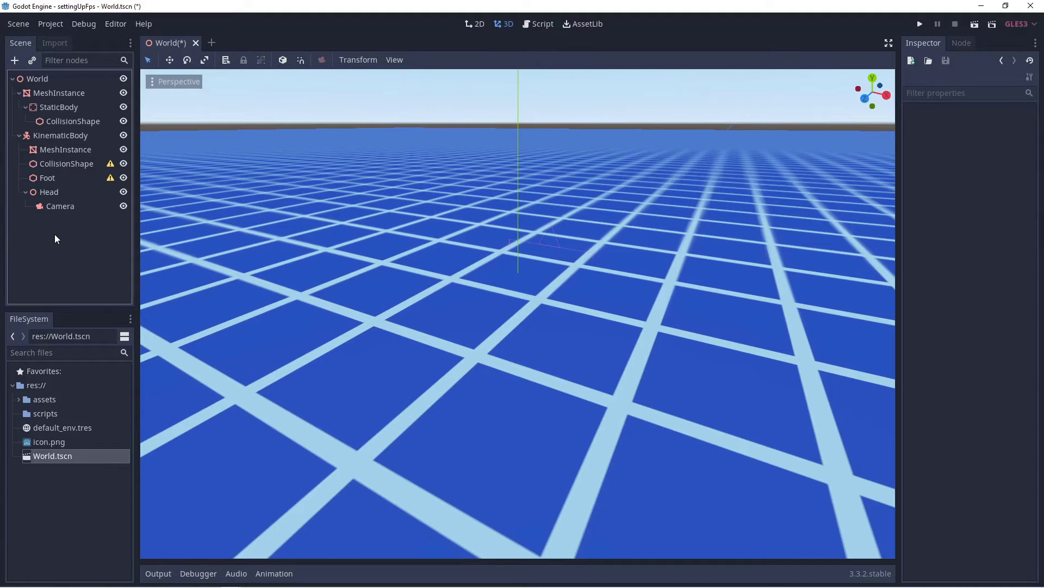
left_click(13, 24)
left_click(29, 115)
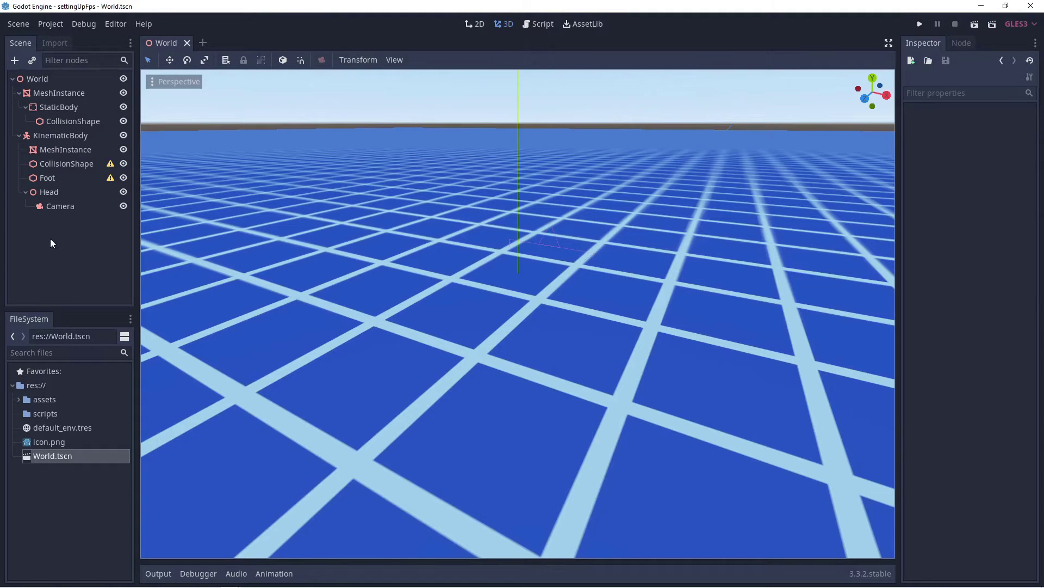
Rename the KinematicBody node to Player
double_click(44, 135)
type("Player")
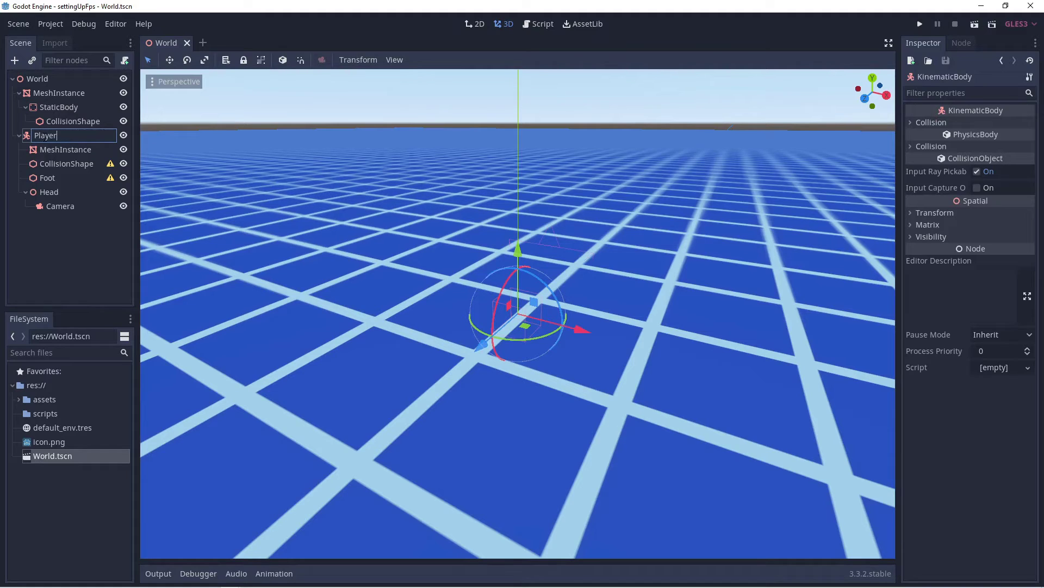
key("Return")
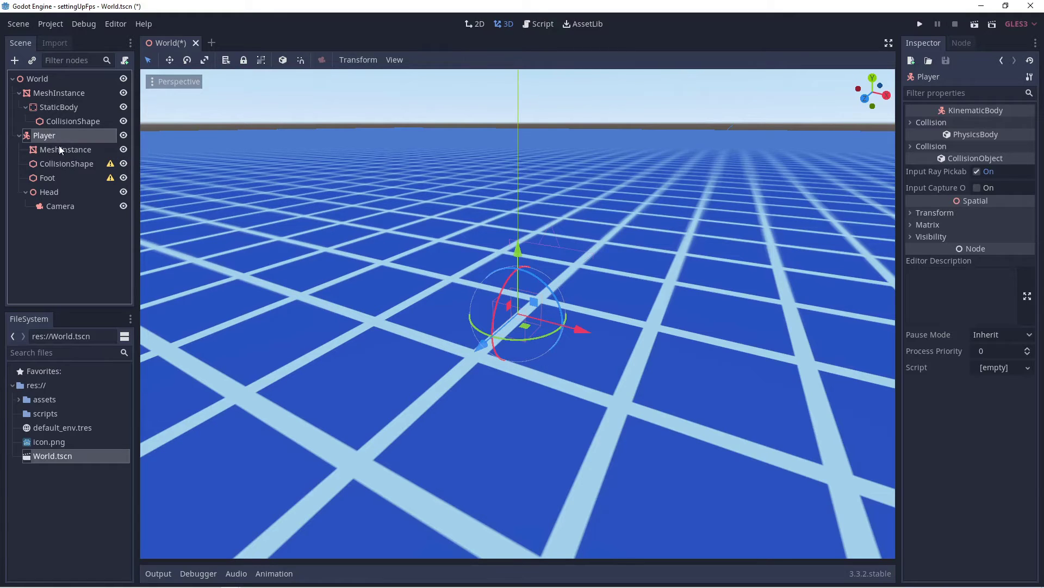
Give the Player's MeshInstance a new CapsuleMesh and set its X rotation to 90 degrees
left_click(59, 149)
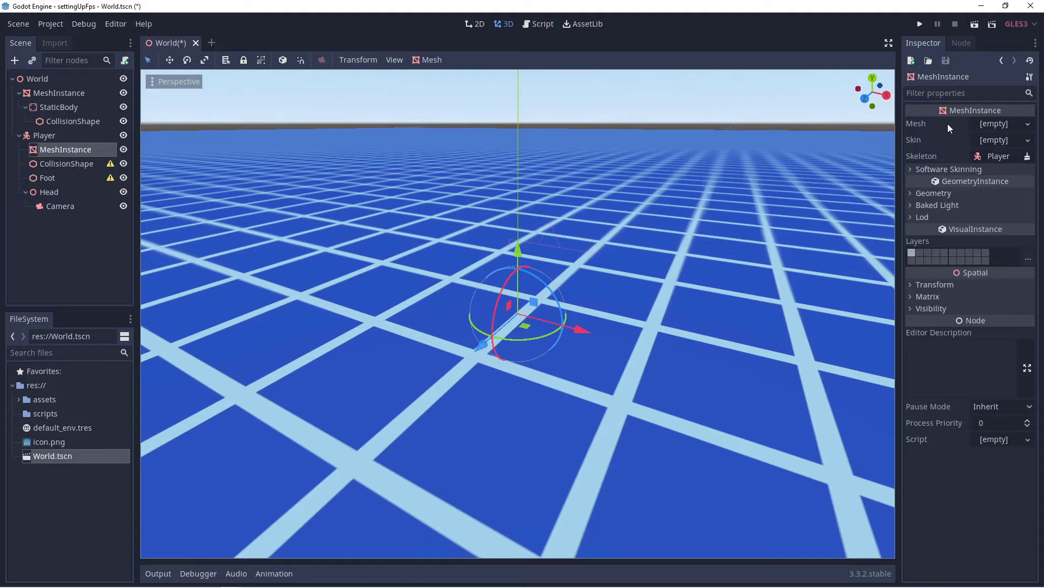
left_click(1025, 125)
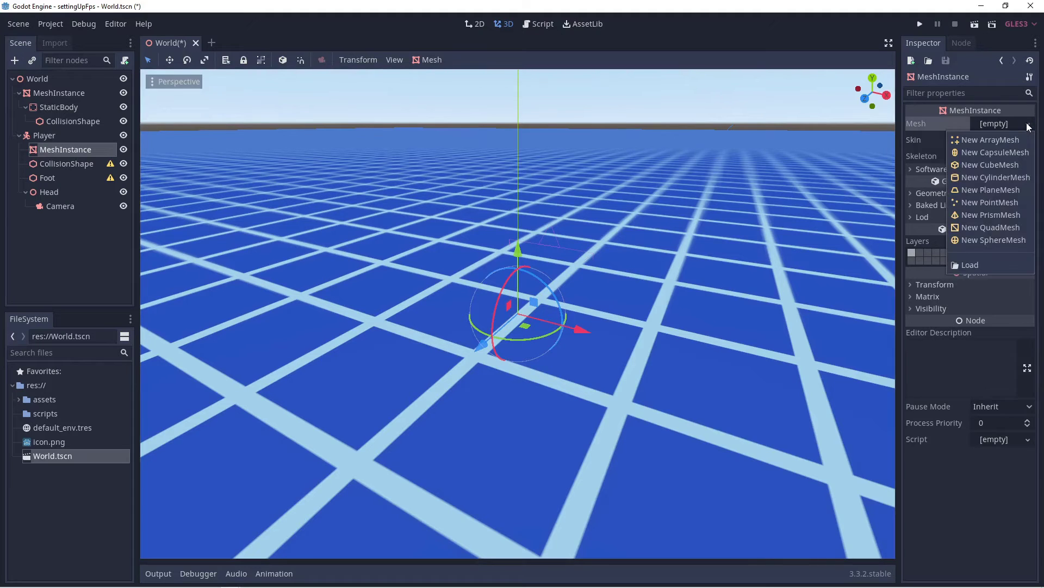
left_click(996, 152)
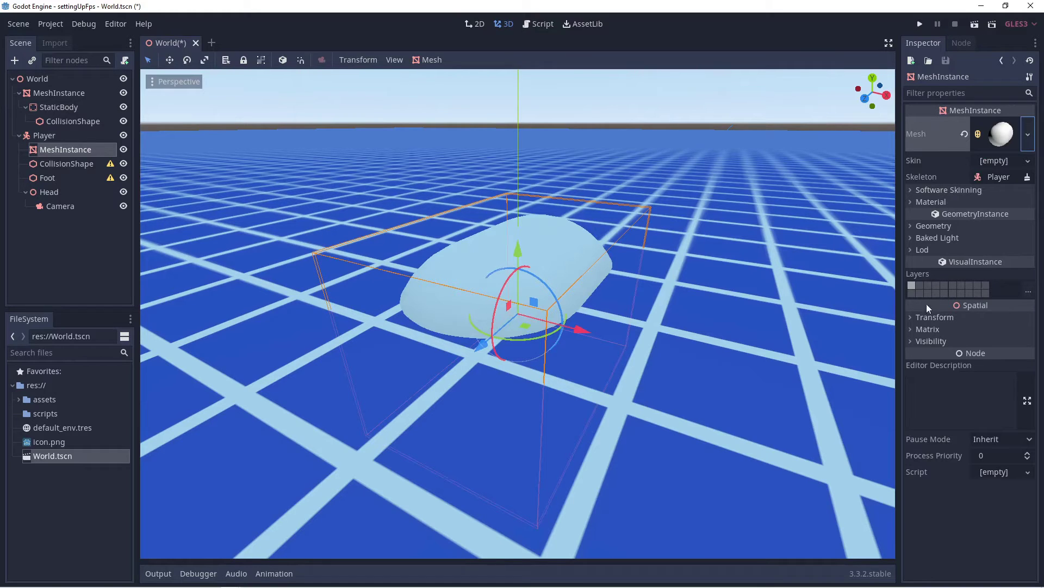
left_click(912, 318)
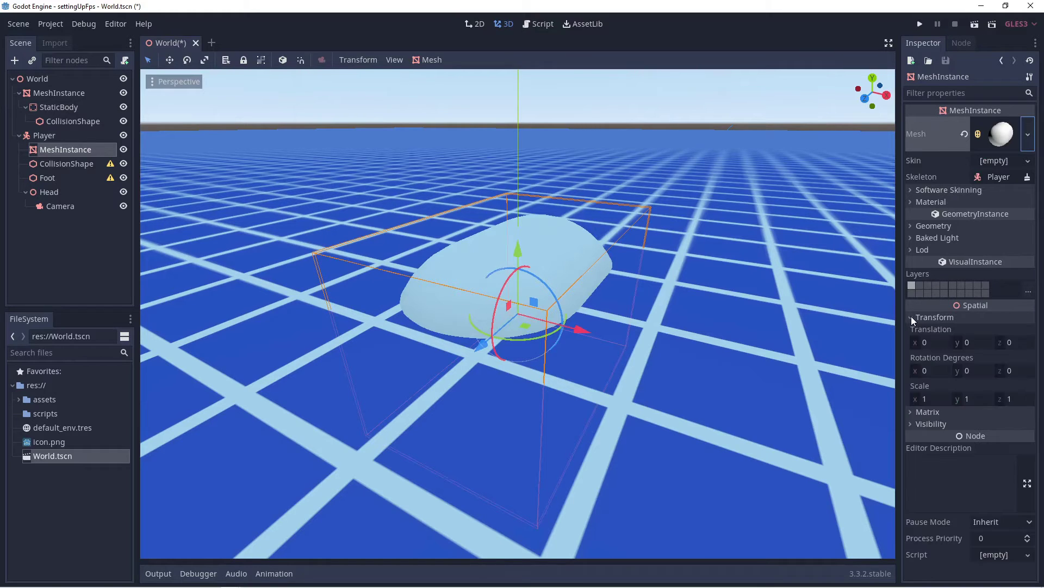
left_click(924, 370)
type("90")
key("Return")
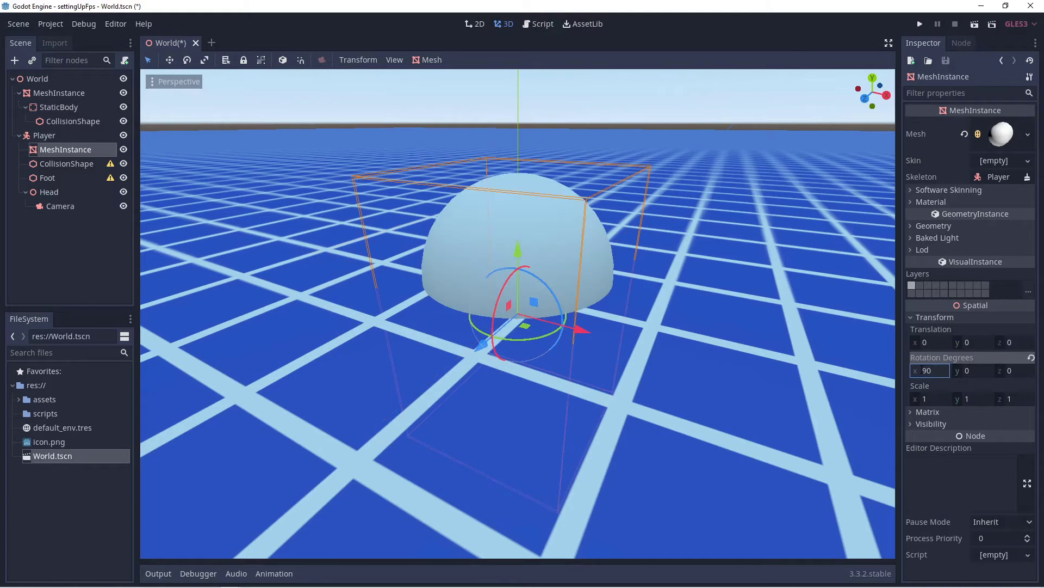
Set the mid height of the Player's capsule mesh to 3
left_click(1003, 136)
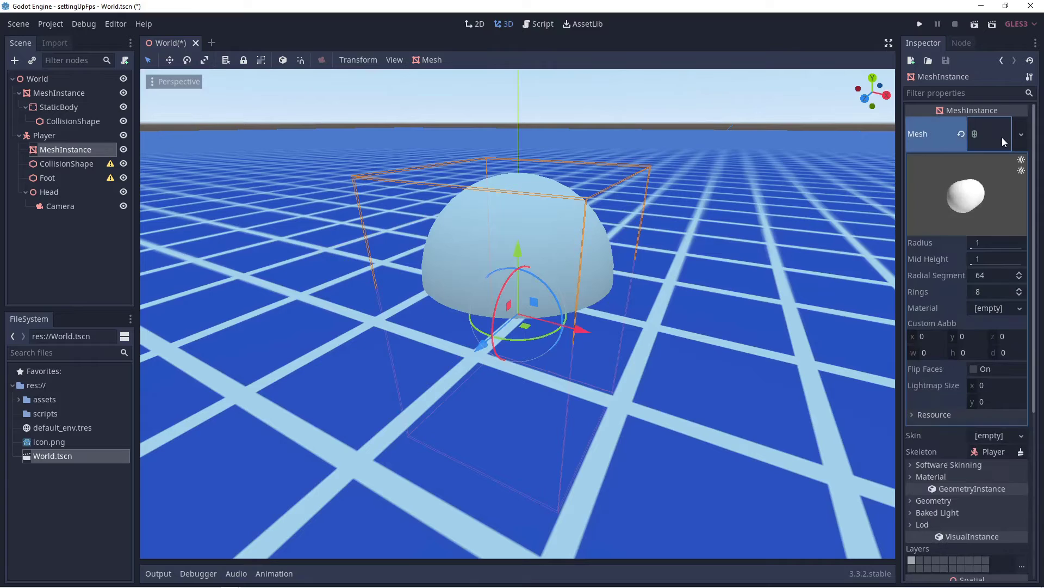
left_click(979, 258)
type("3")
key("Return")
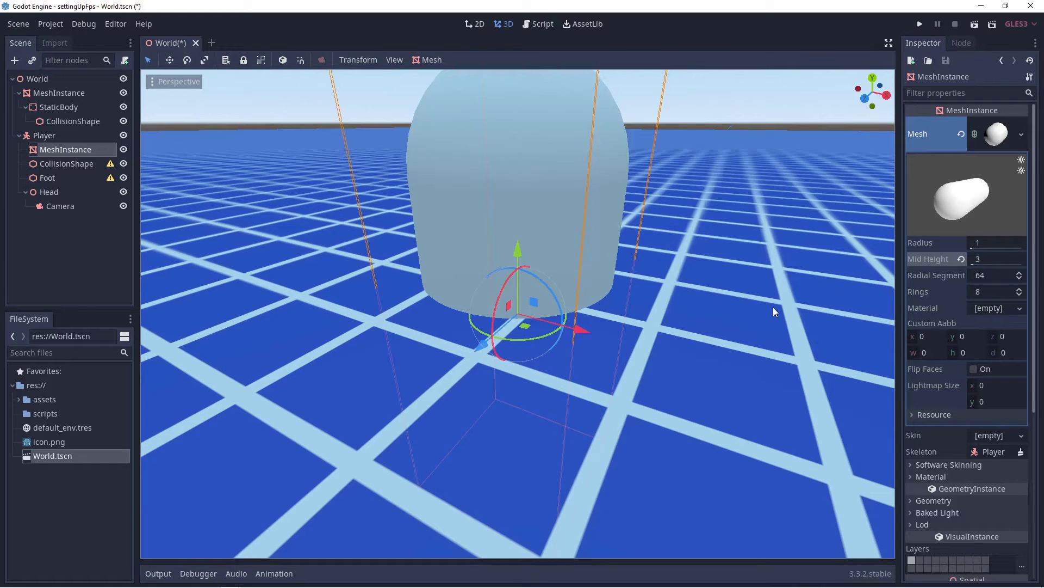
Assign a new CapsuleShape to the Player's CollisionShape and set its X rotation to 90 degrees
left_click(89, 166)
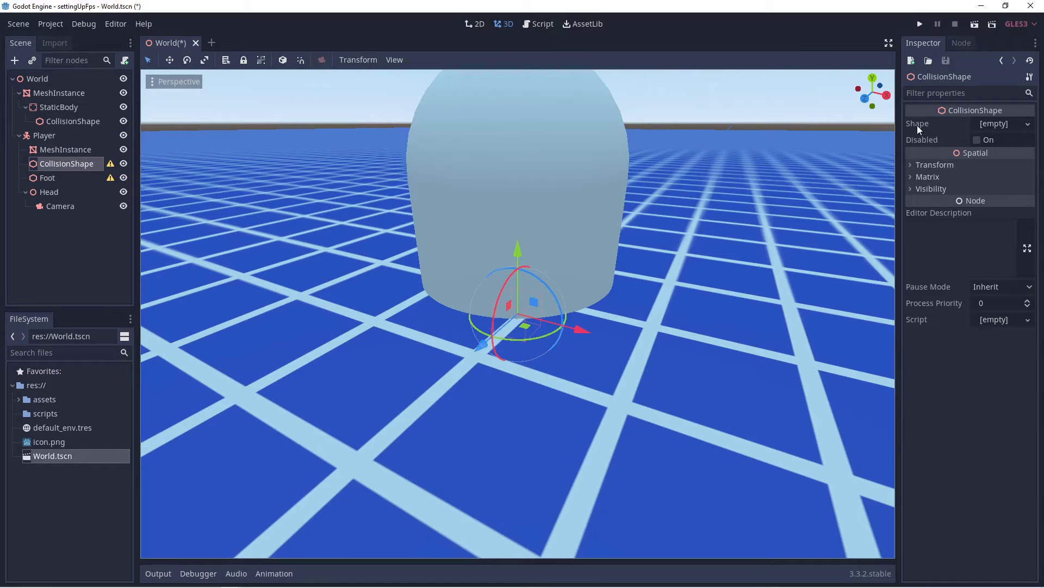
left_click(1027, 125)
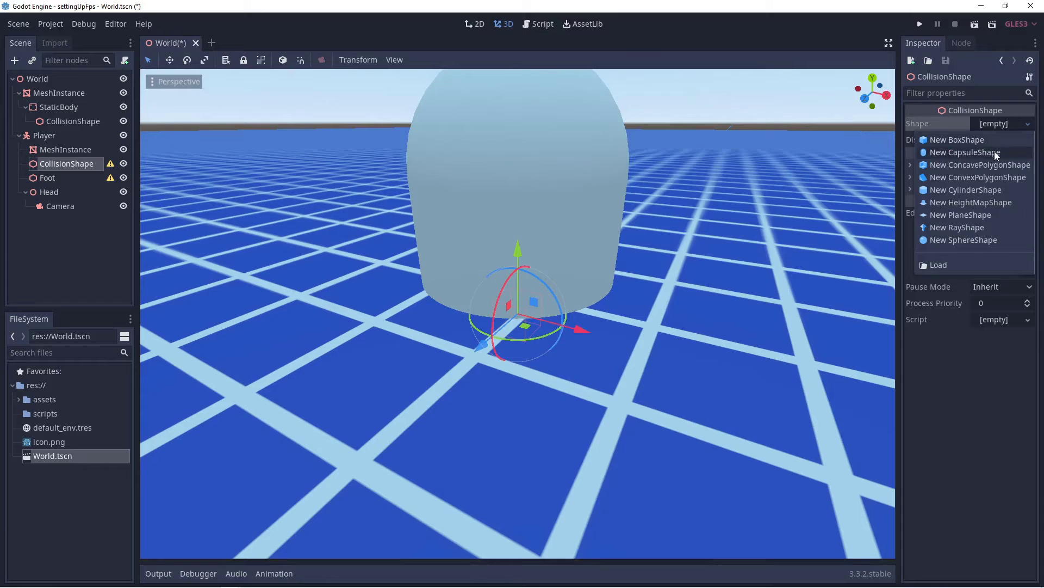
left_click(994, 151)
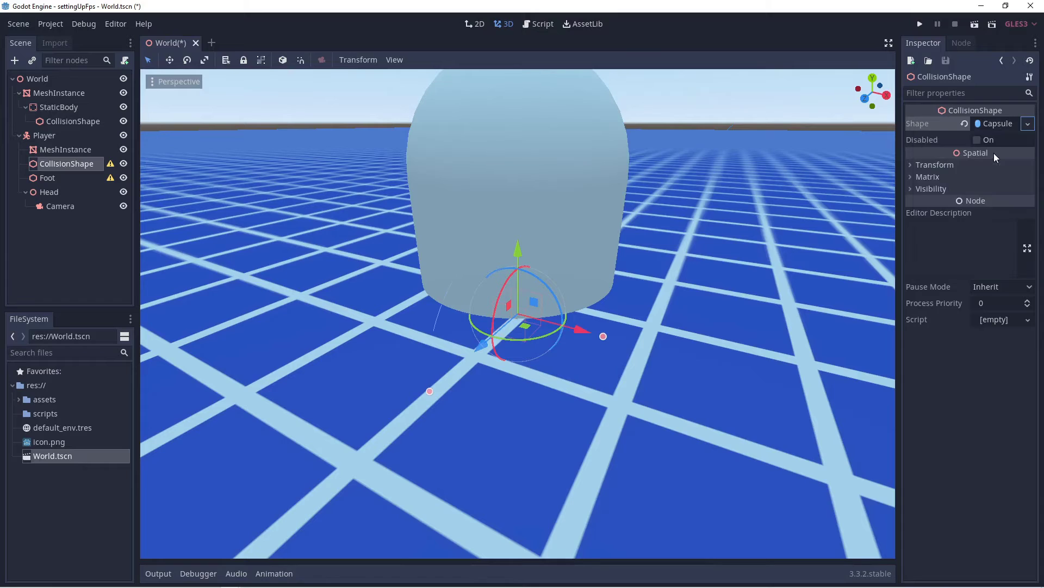
left_click(911, 164)
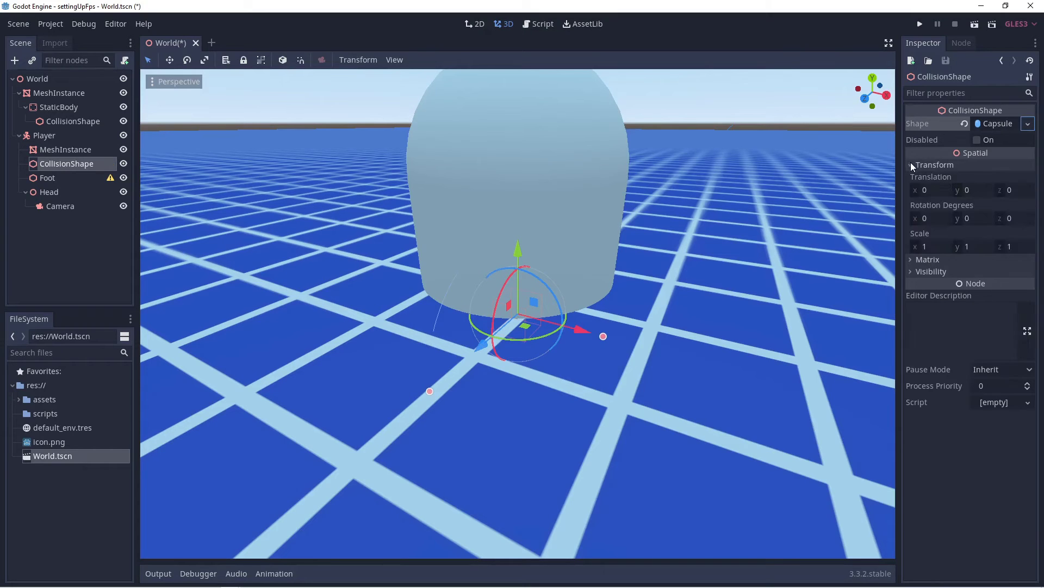
left_click(925, 216)
key("Return")
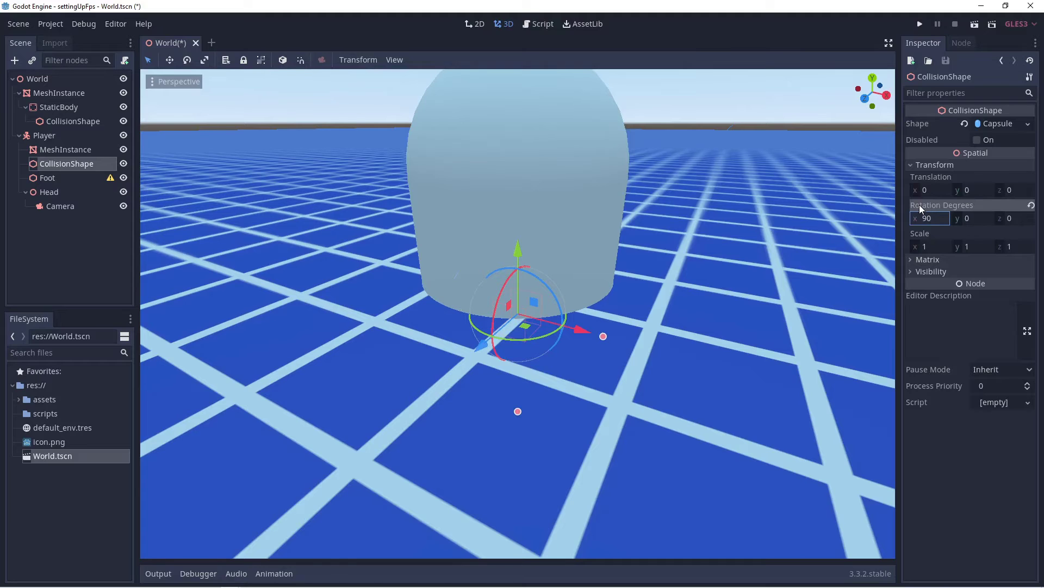
Set the height of the Player's capsule collision shape to 3
left_click(994, 123)
left_click(979, 154)
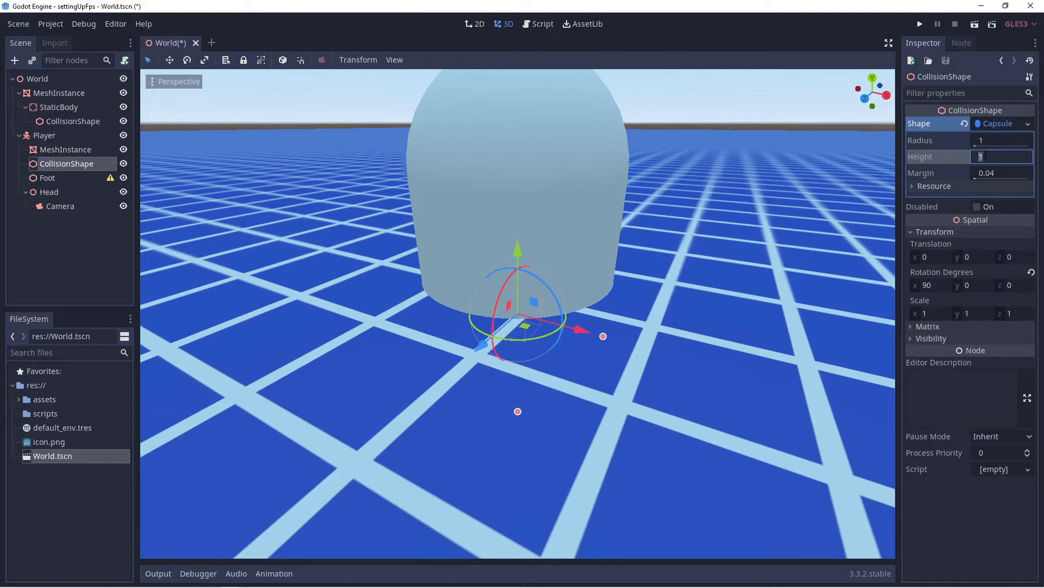
type("3")
key("Return")
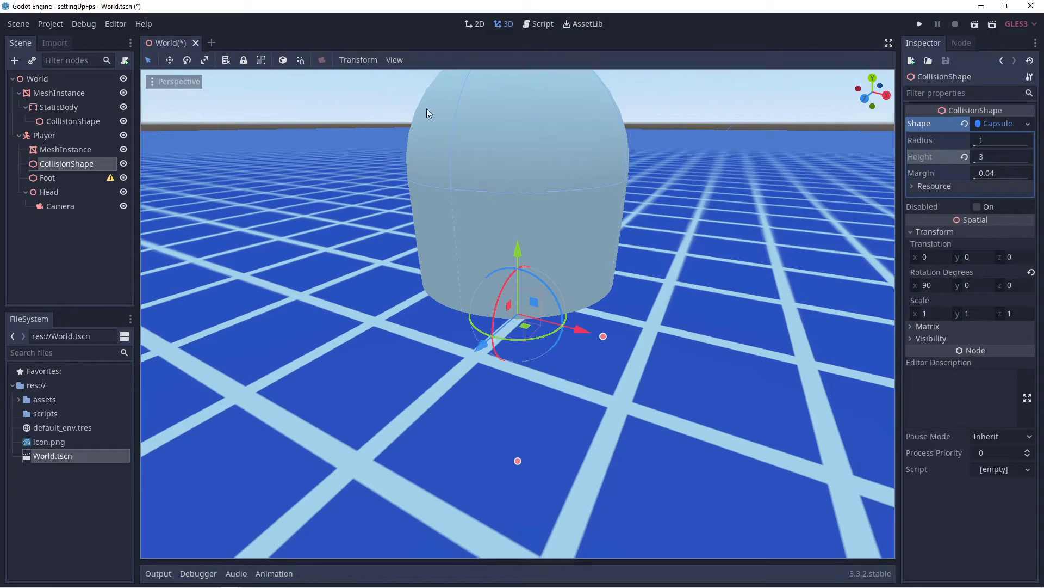
Move the floor's MeshInstance down along the Y axis until it lies below the Player's capsule
left_click(38, 93)
scroll(388, 263, "down", 5)
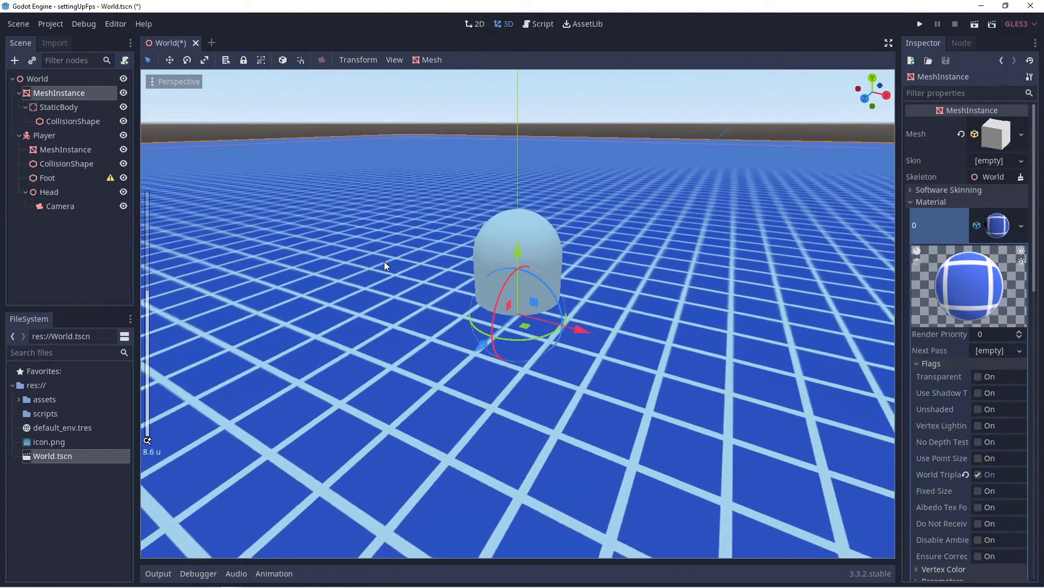
scroll(384, 261, "down", 3)
left_click_drag(518, 266, 523, 337)
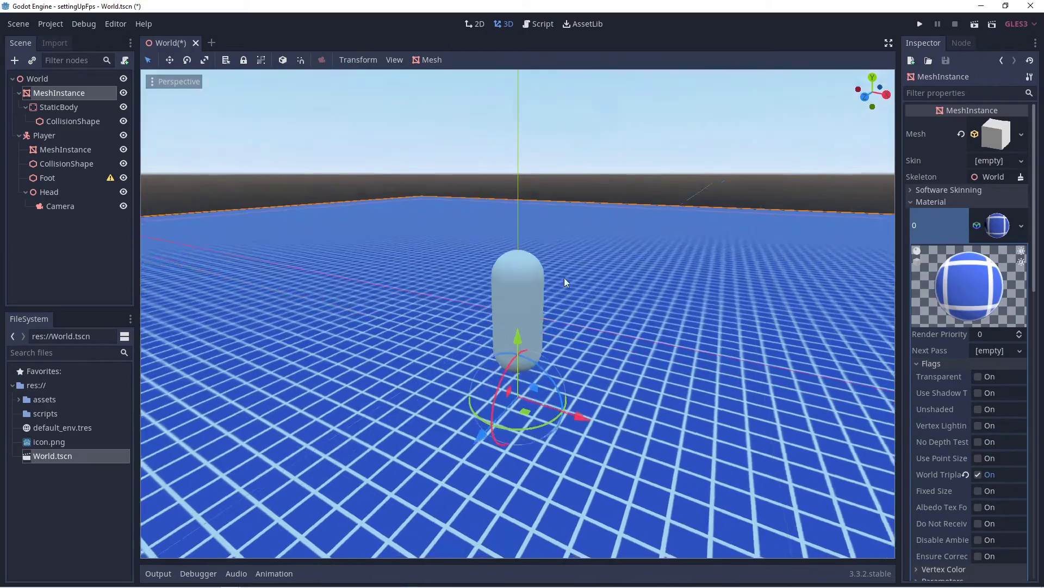
middle_click_drag(564, 278, 569, 255)
scroll(568, 256, "up", 5)
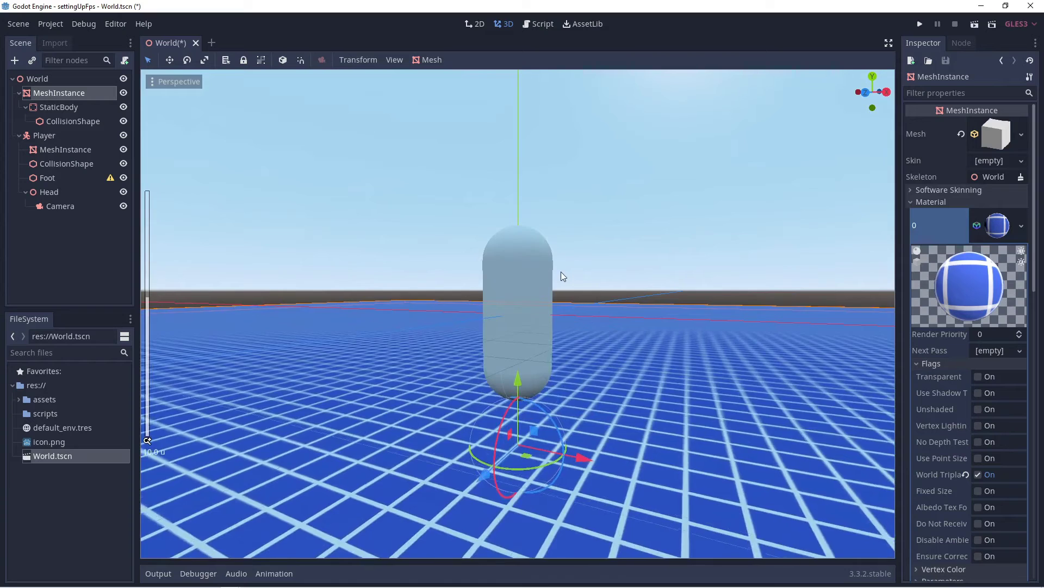
scroll(563, 272, "up", 2)
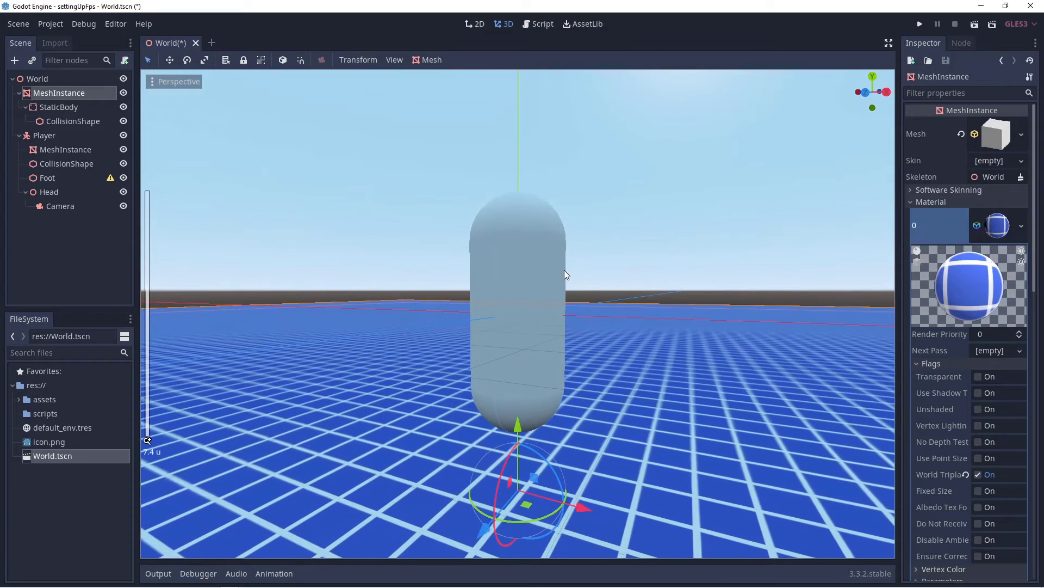
Move the Foot collision shape down along the Y axis to the capsule's lower end and assign it a new CylinderShape
left_click(49, 180)
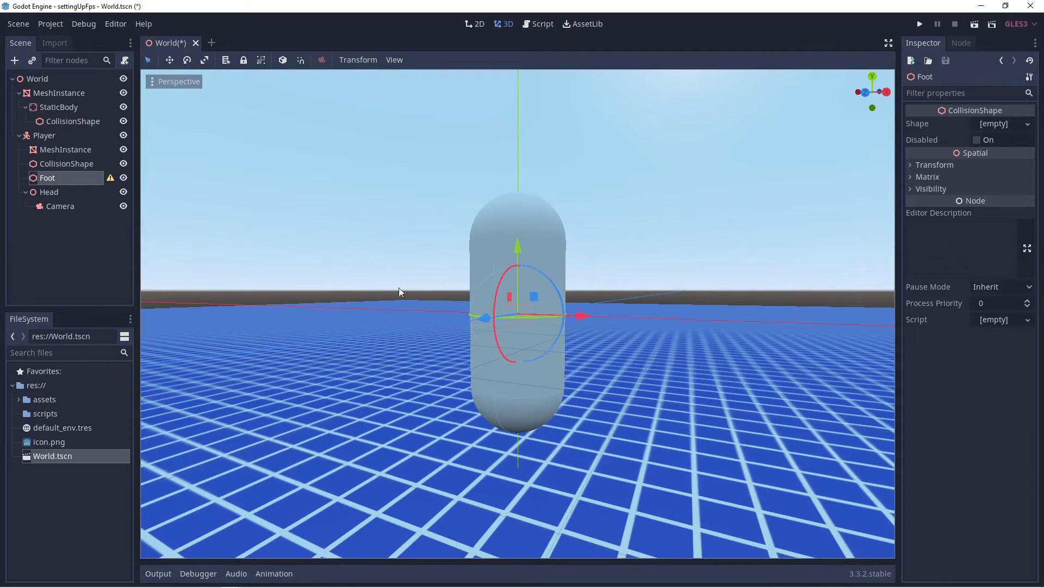
left_click_drag(518, 244, 501, 321)
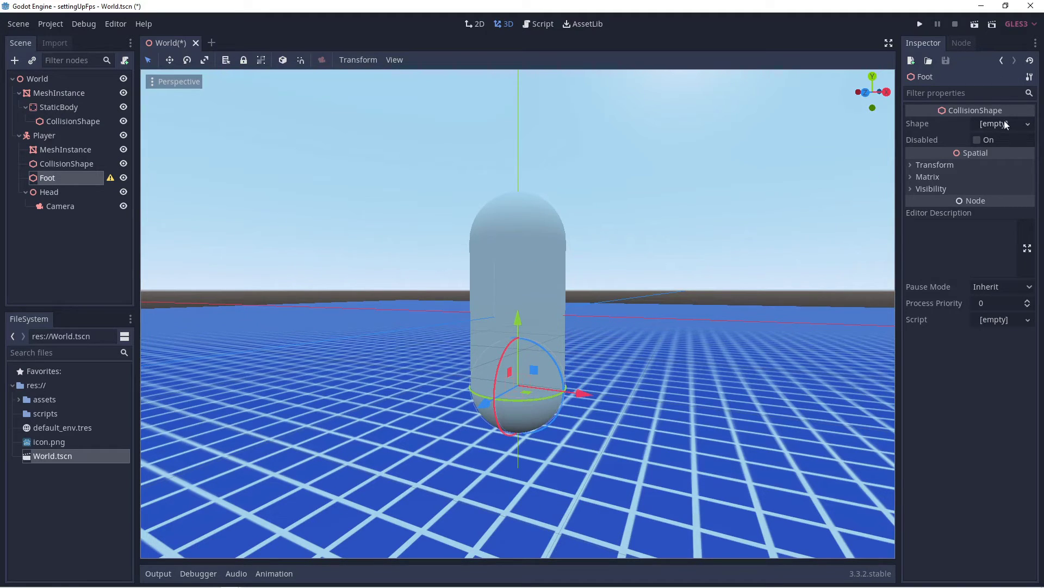
left_click(1028, 124)
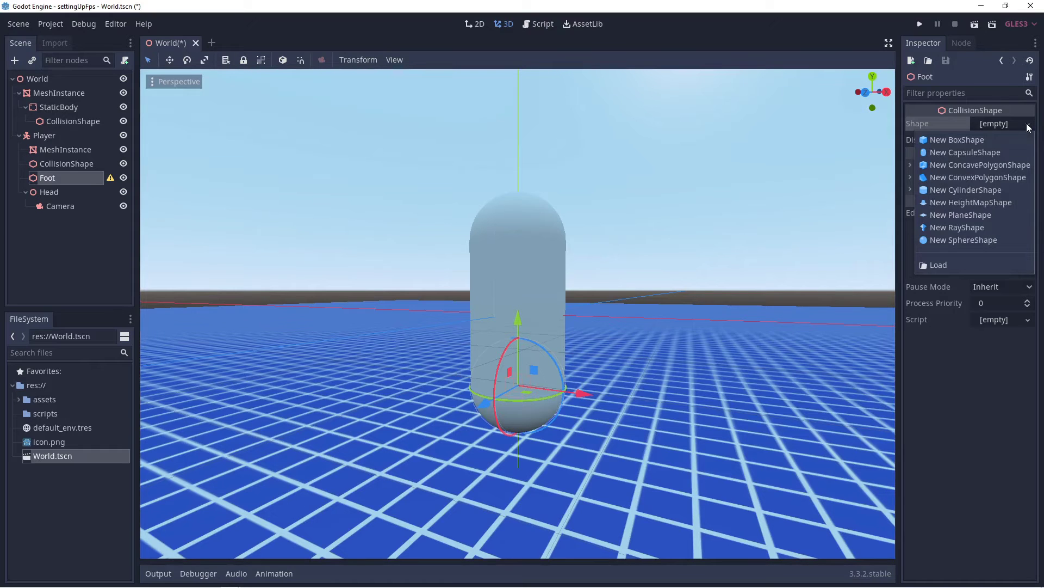
left_click(1011, 190)
middle_click_drag(523, 419, 528, 400)
left_click_drag(519, 321, 518, 316)
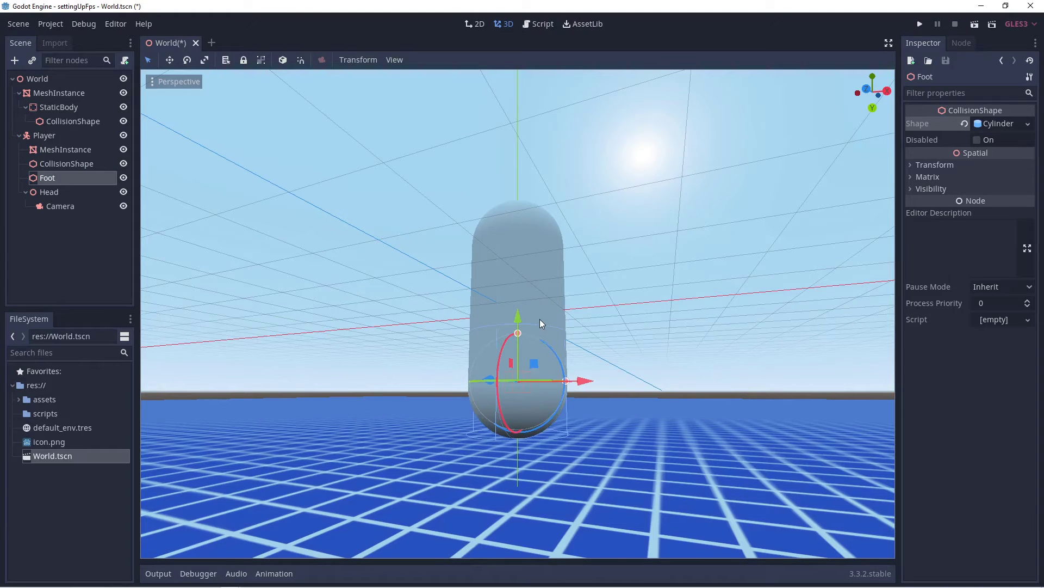
Raise the Head node along the Y axis into the rounded top of the Player's capsule and save the scene
left_click(61, 191)
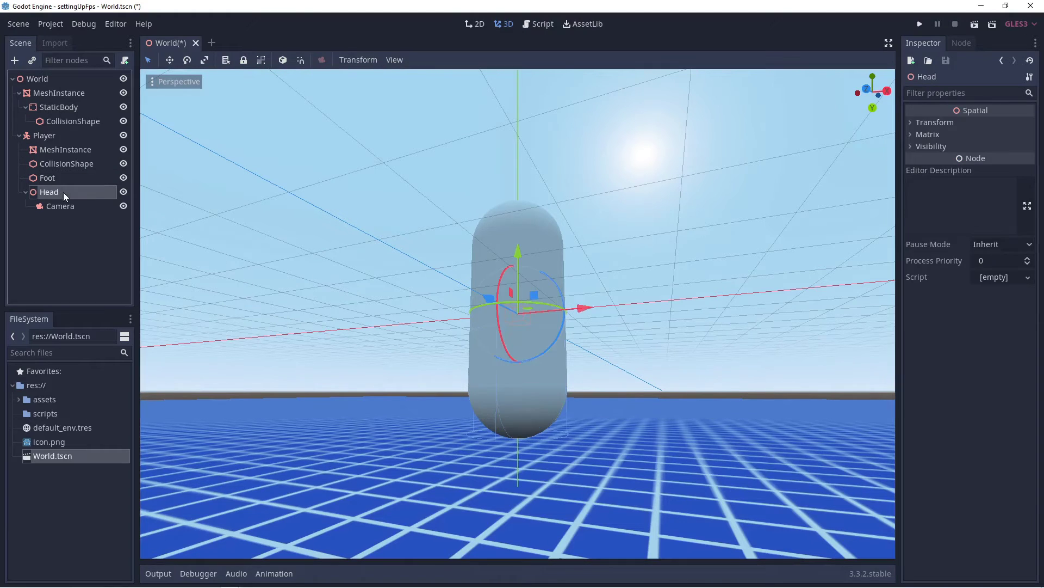
middle_click_drag(412, 233, 431, 261)
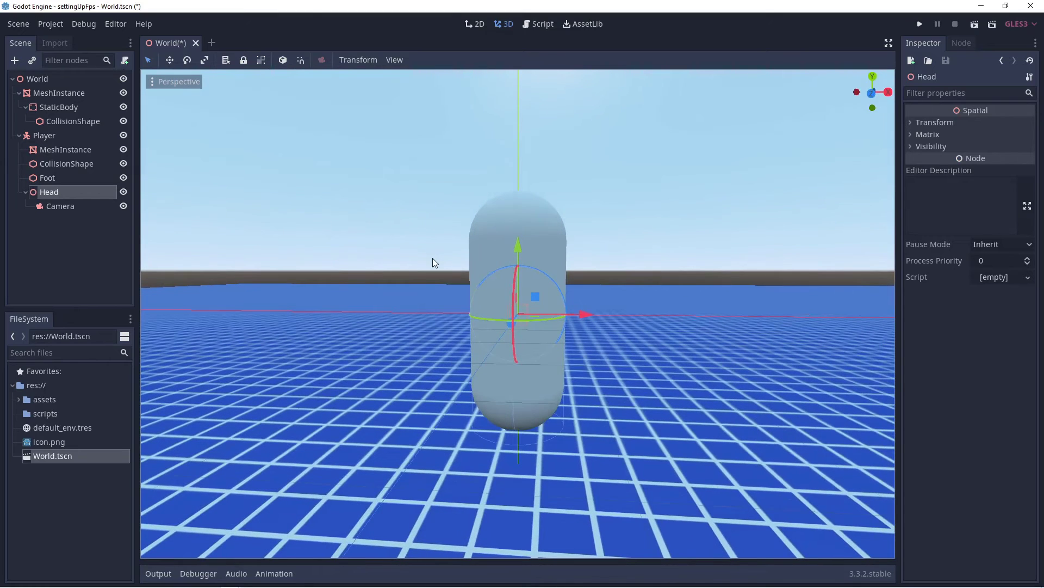
left_click_drag(517, 244, 508, 166)
middle_click_drag(508, 166, 400, 182)
left_click_drag(520, 170, 504, 135)
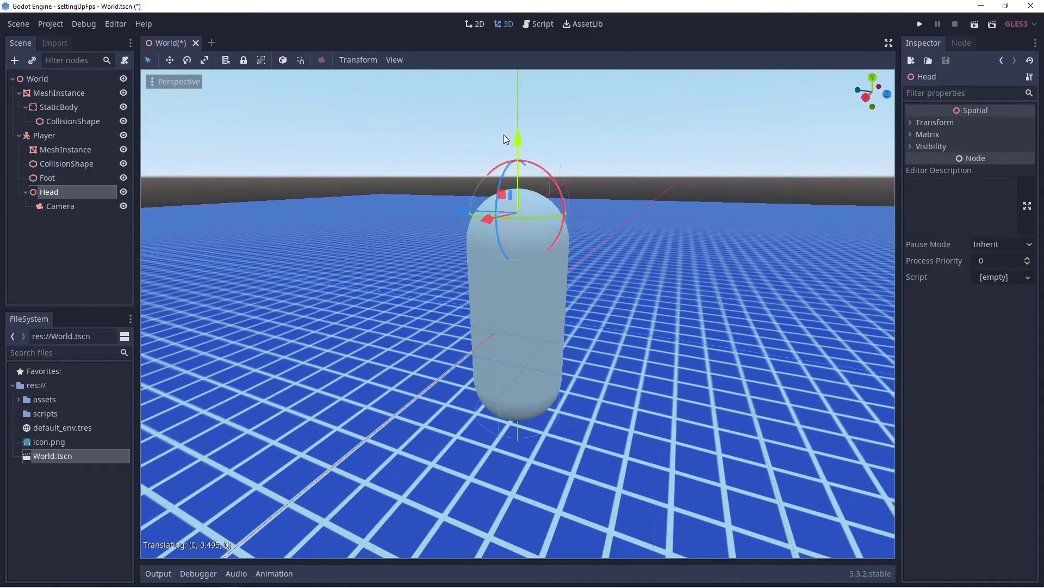
middle_click_drag(539, 167, 549, 228)
middle_click_drag(271, 261, 227, 321)
scroll(417, 235, "up", 1)
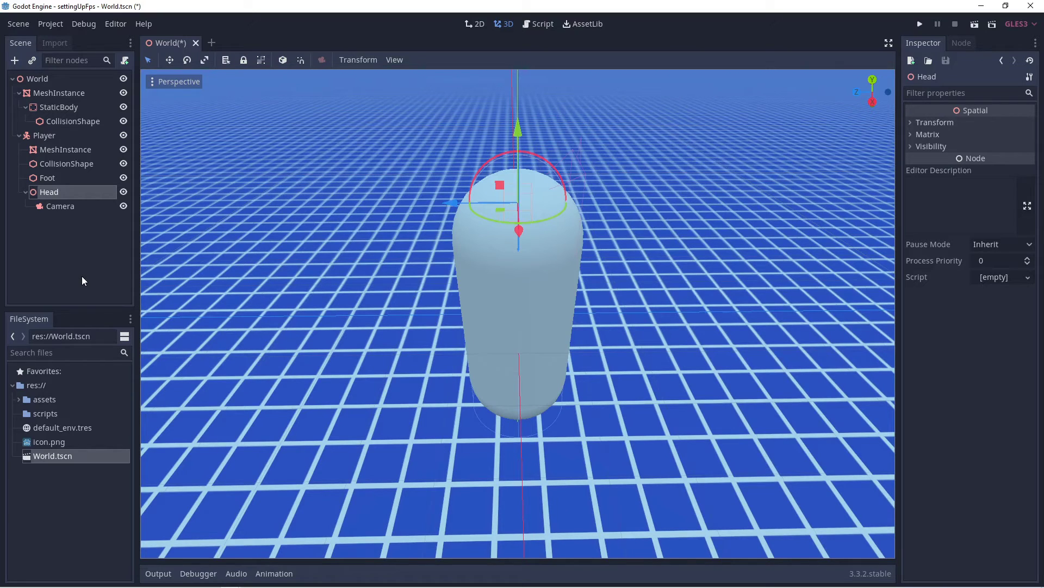
left_click(25, 26)
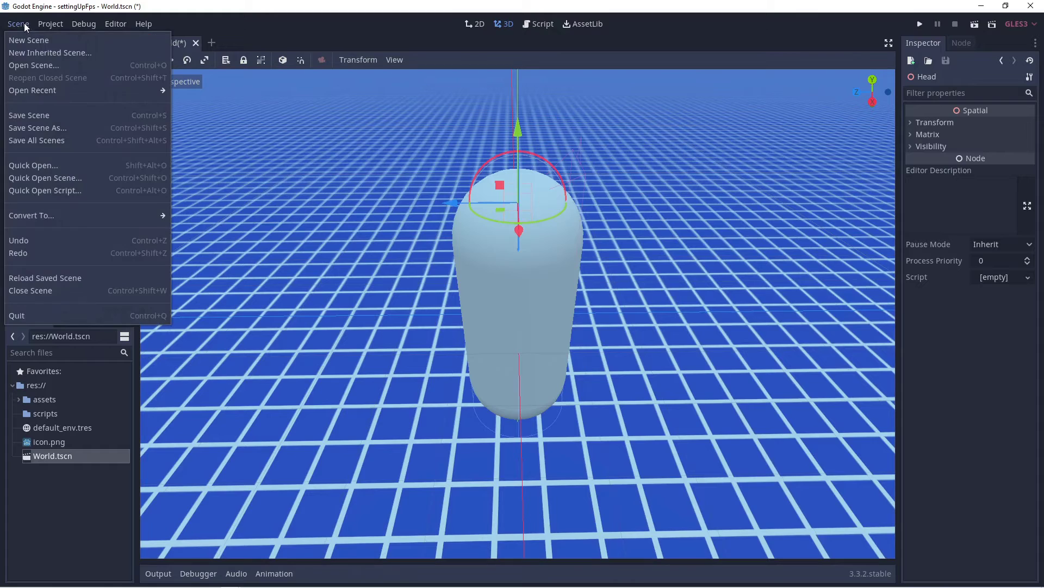
left_click(36, 116)
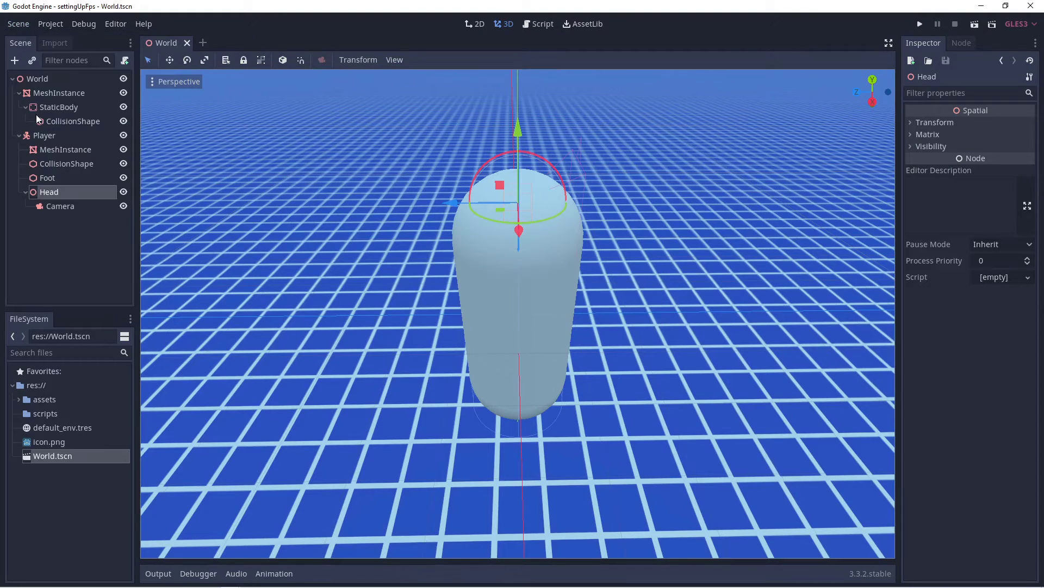
Attach a new GDScript to the Player node at res://Player.gd, using the default template and inheriting KinematicBody
left_click(43, 238)
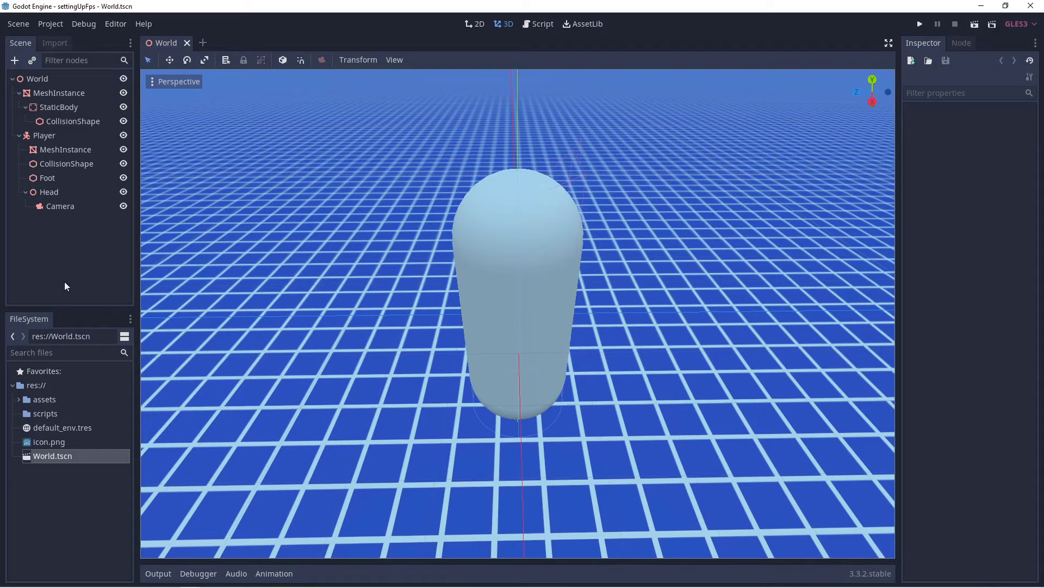
left_click(60, 137)
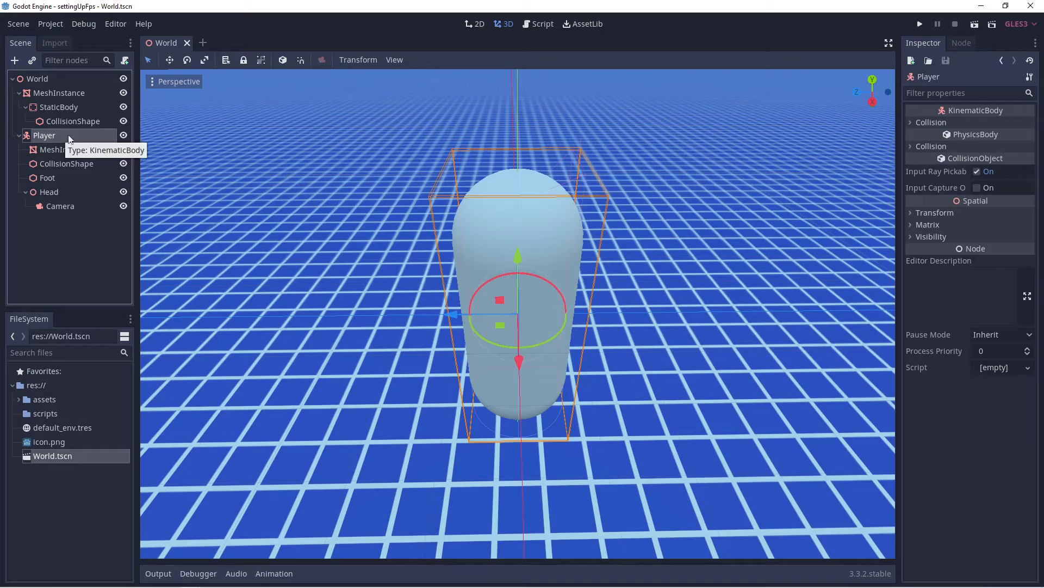
left_click(126, 59)
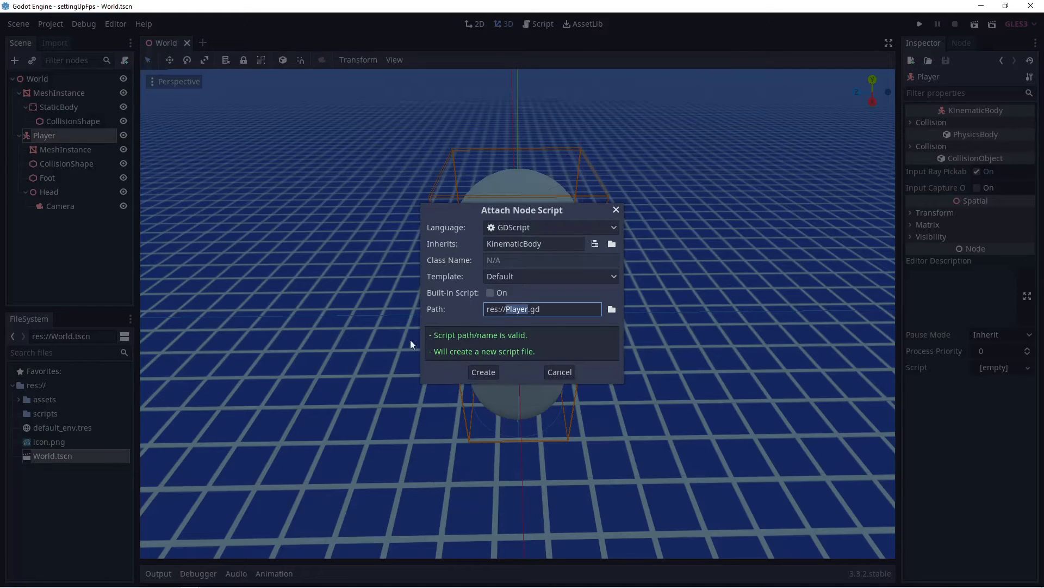
left_click(484, 373)
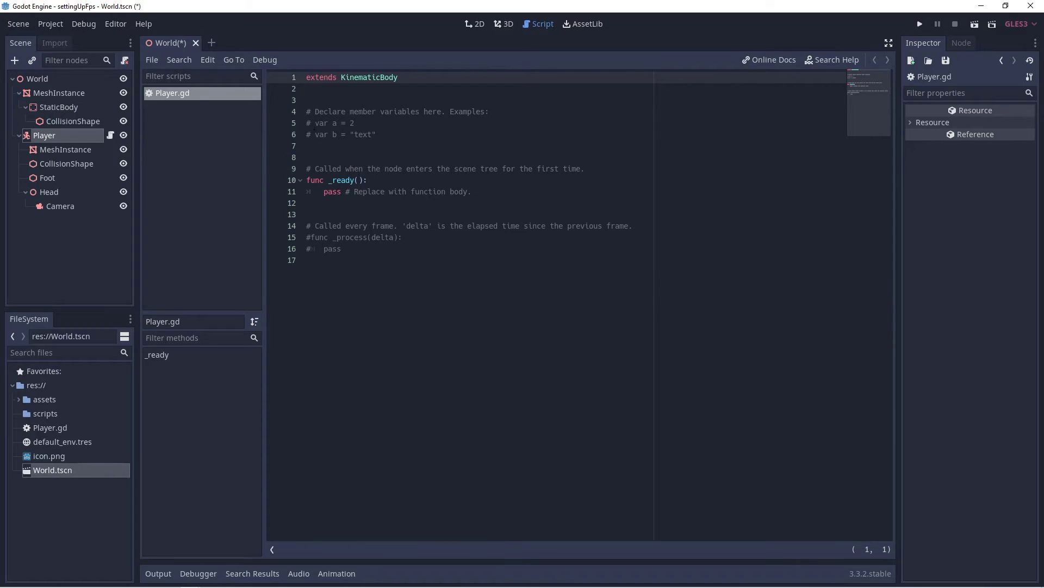
Replace the template code below the extends line with exported variables speed = 10, acceleration = 5, gravity = 0.98 and jump_power = 30
left_click_drag(306, 112, 408, 264)
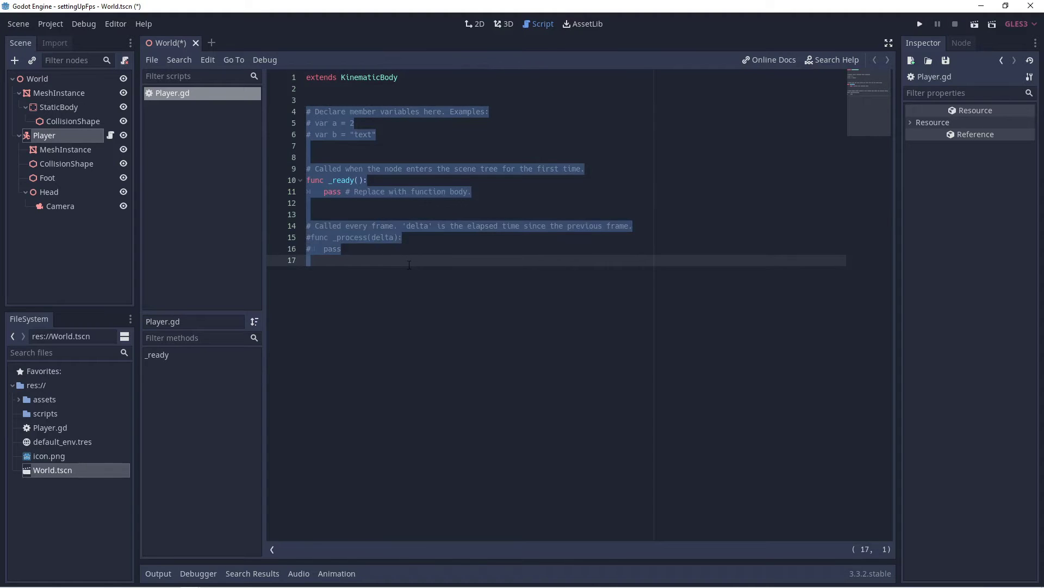
key("BackSpace")
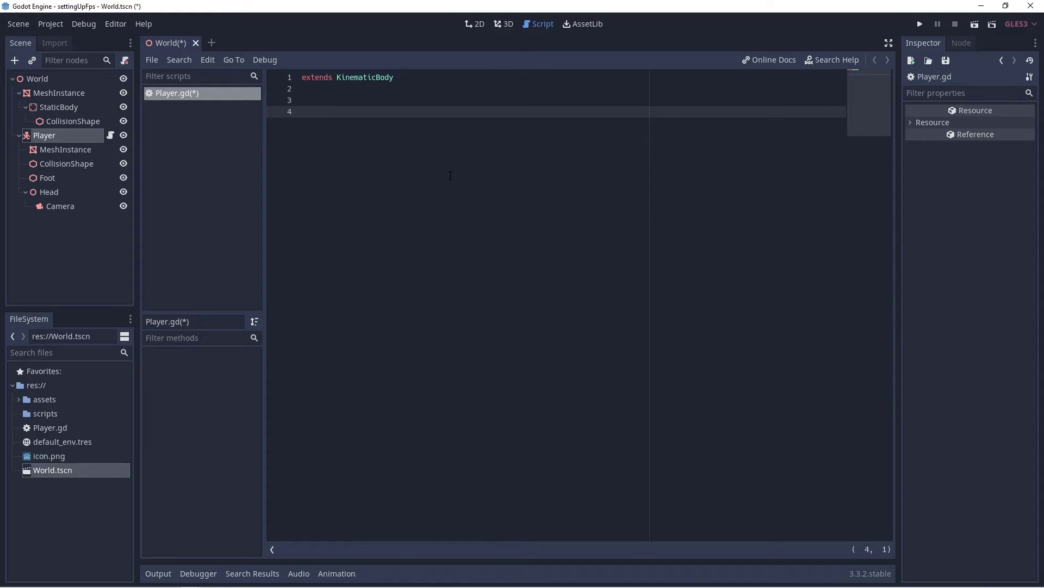
type("export var speed = 10 export var acceleration = 5 export var gravity = 0.98 export var jump_power = 30")
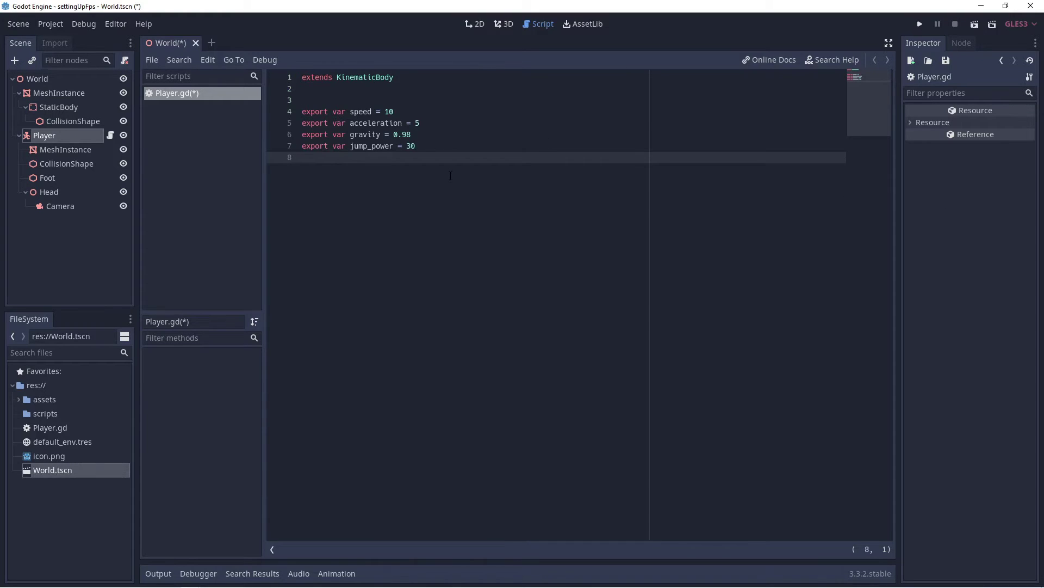